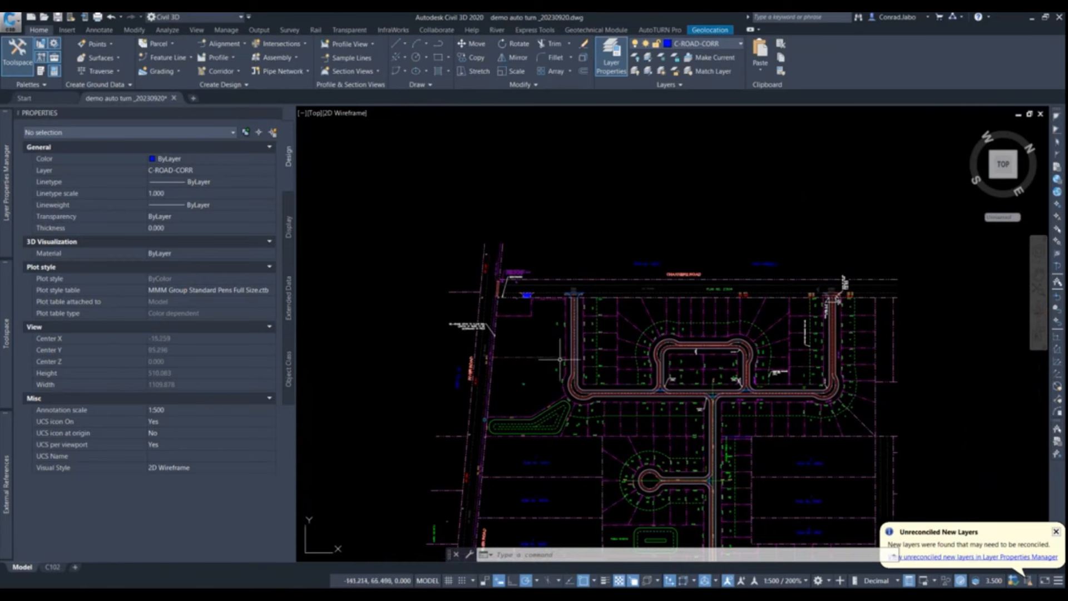
- Show the aerial online map to examine the subdivision's surroundings, and turn the map off again
middle_click_drag(616, 335, 579, 262)
left_click(710, 30)
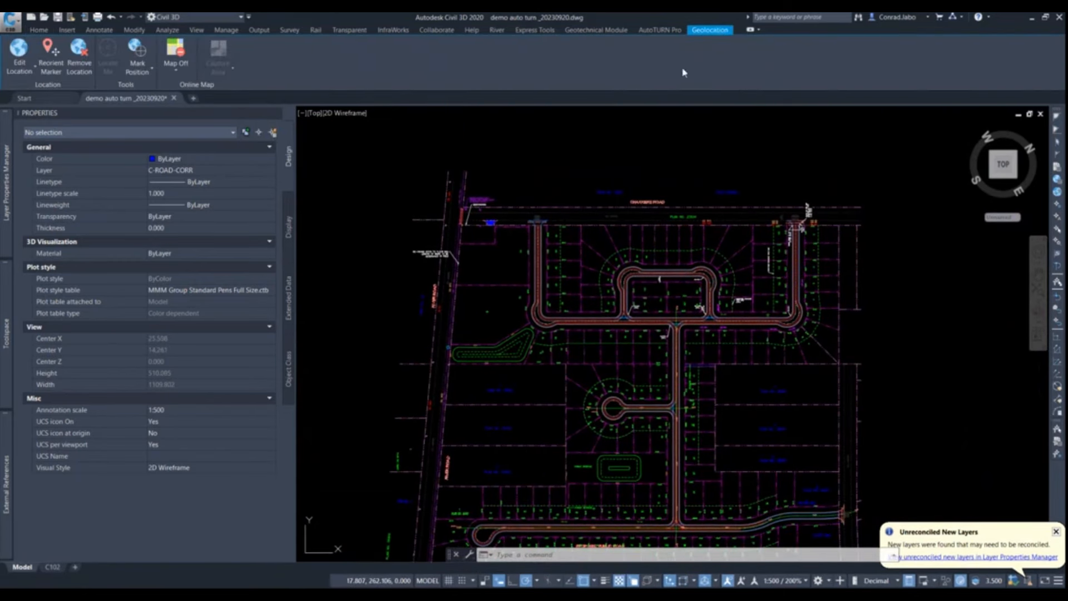
left_click(175, 65)
left_click(189, 89)
scroll(526, 315, "down", 10)
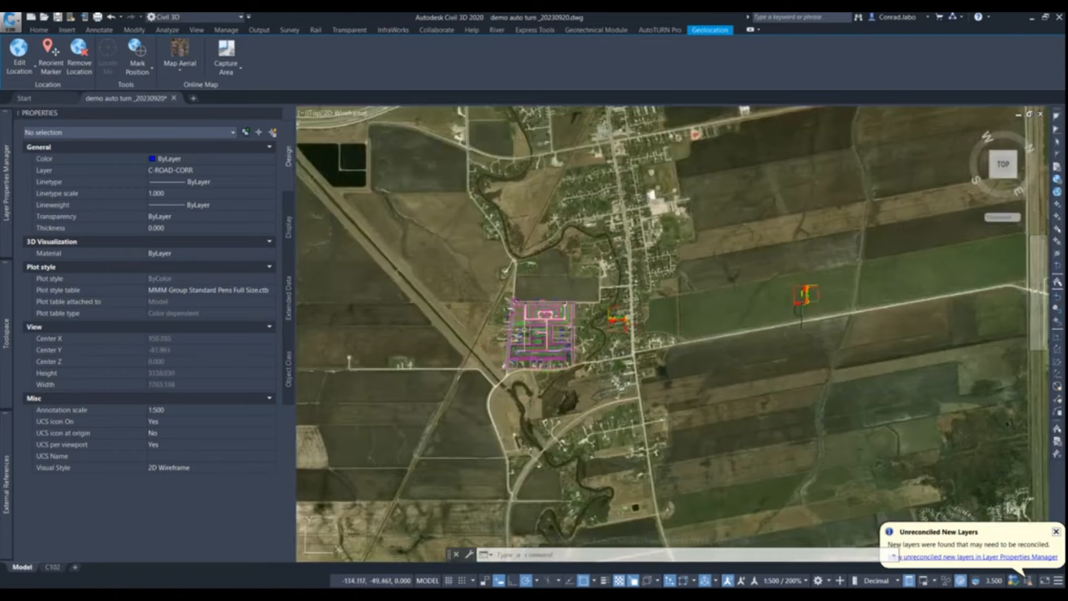
middle_click_drag(517, 236, 557, 368)
scroll(578, 305, "down", 3)
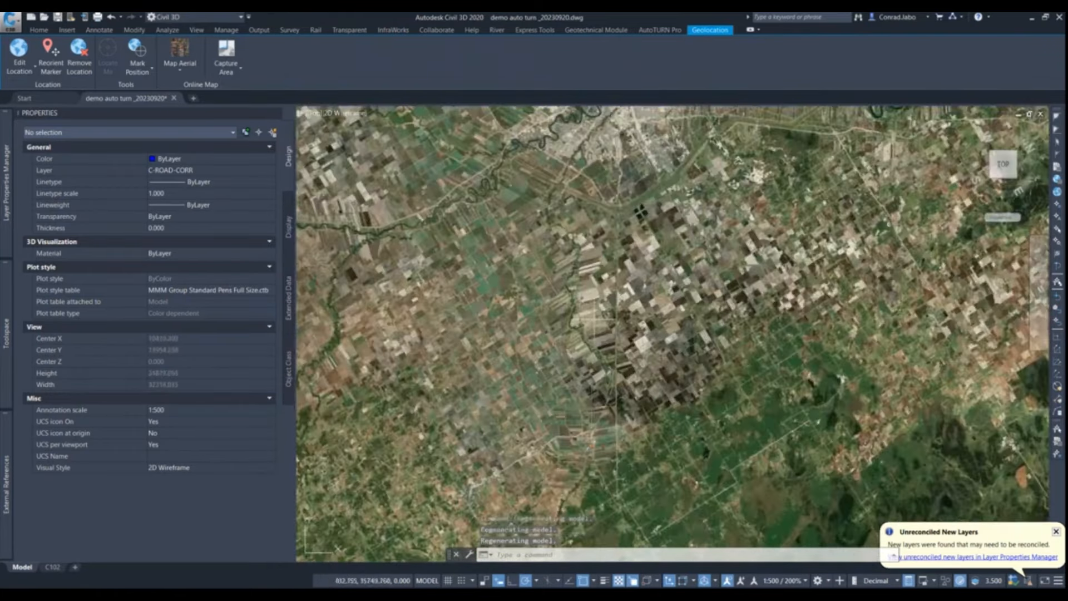
scroll(592, 445, "up", 15)
left_click(180, 66)
left_click(188, 156)
- Examine the subdivision's road layout from the southern cul-de-sac road up to the Charriere Road entrances, including the looped street
middle_click_drag(682, 323, 672, 222)
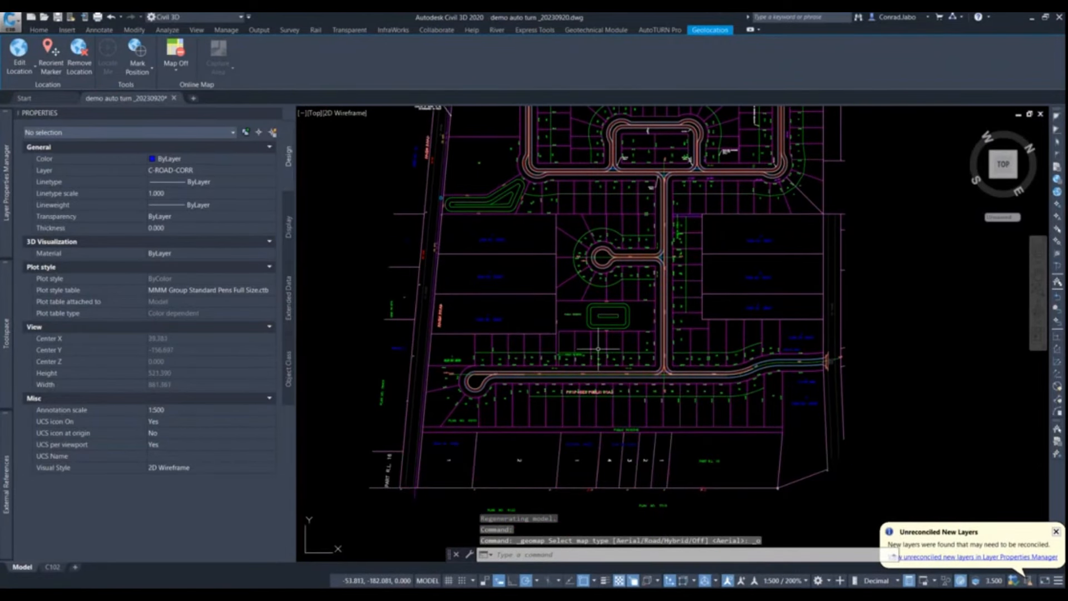
middle_click_drag(644, 257, 666, 384)
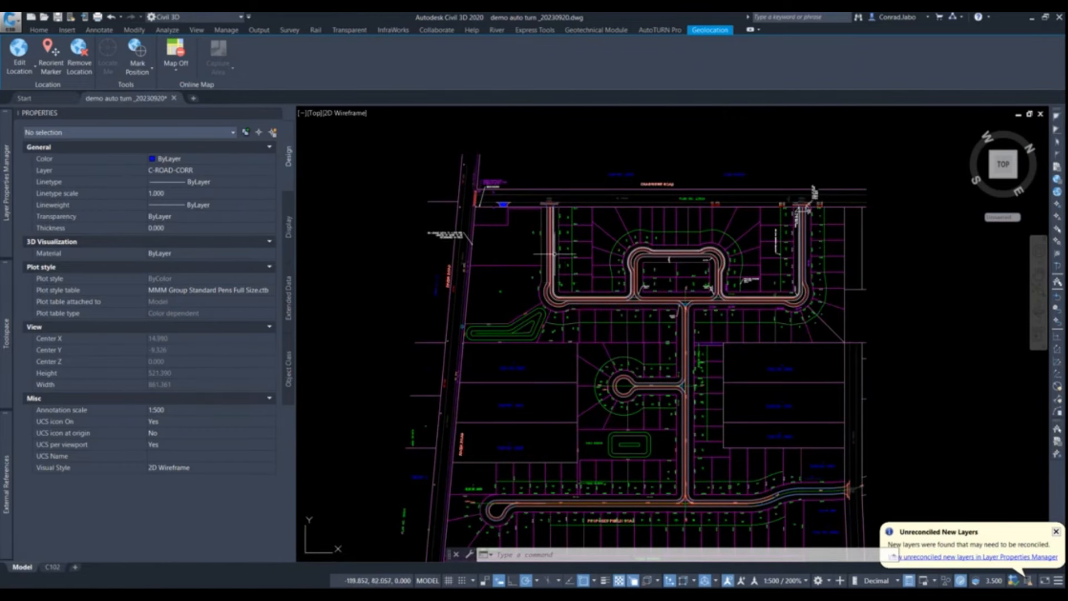
scroll(554, 254, "up", 2)
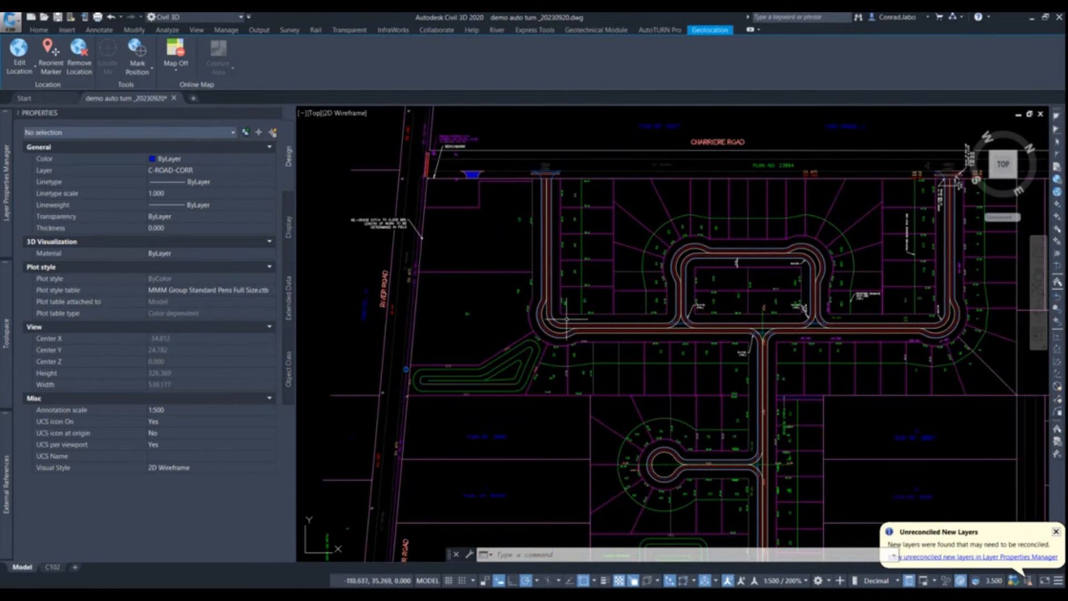
scroll(567, 319, "up", 2)
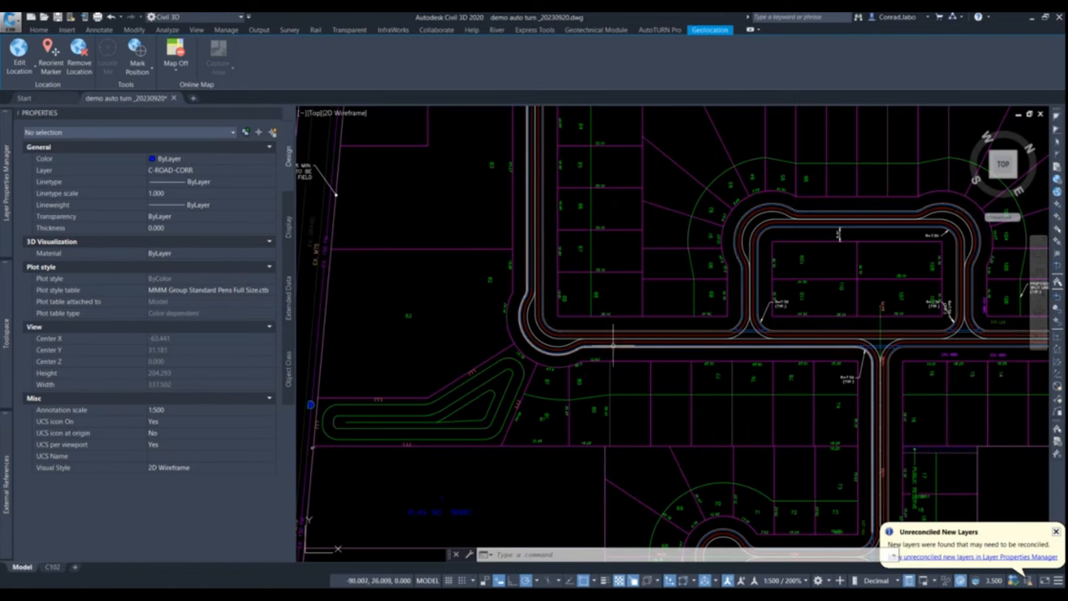
middle_click_drag(593, 306, 620, 457)
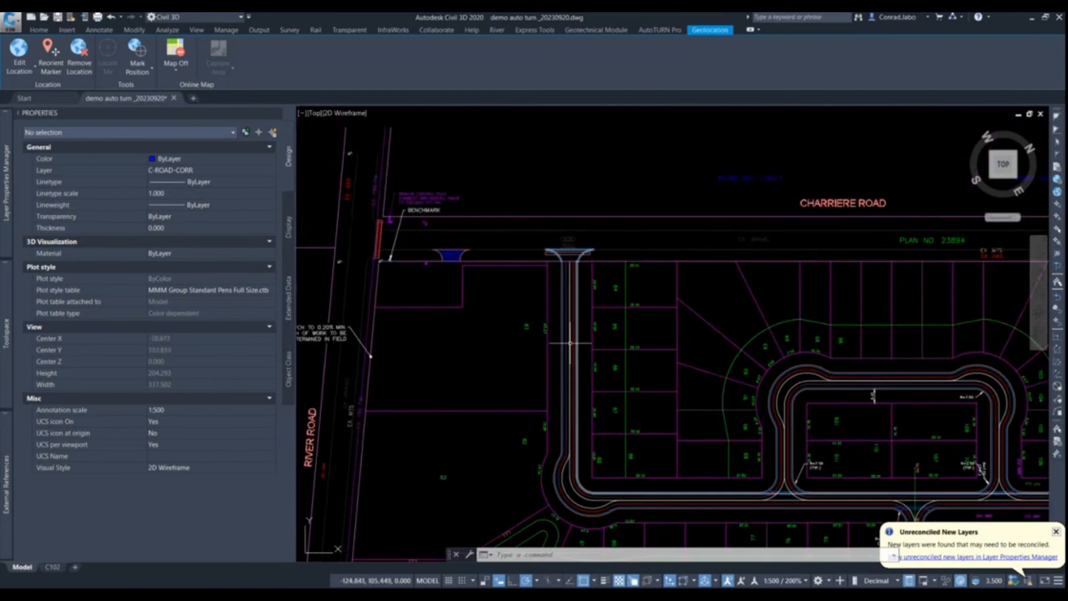
middle_click_drag(764, 501, 681, 390)
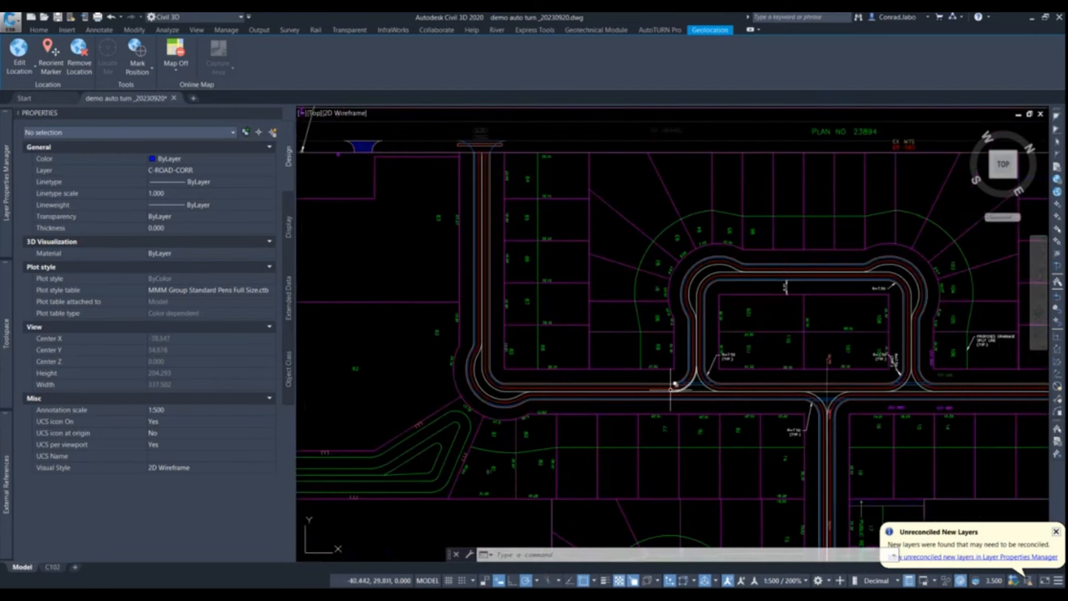
middle_click_drag(599, 294, 658, 316)
middle_click_drag(690, 416, 733, 344)
middle_click_drag(741, 304, 731, 385)
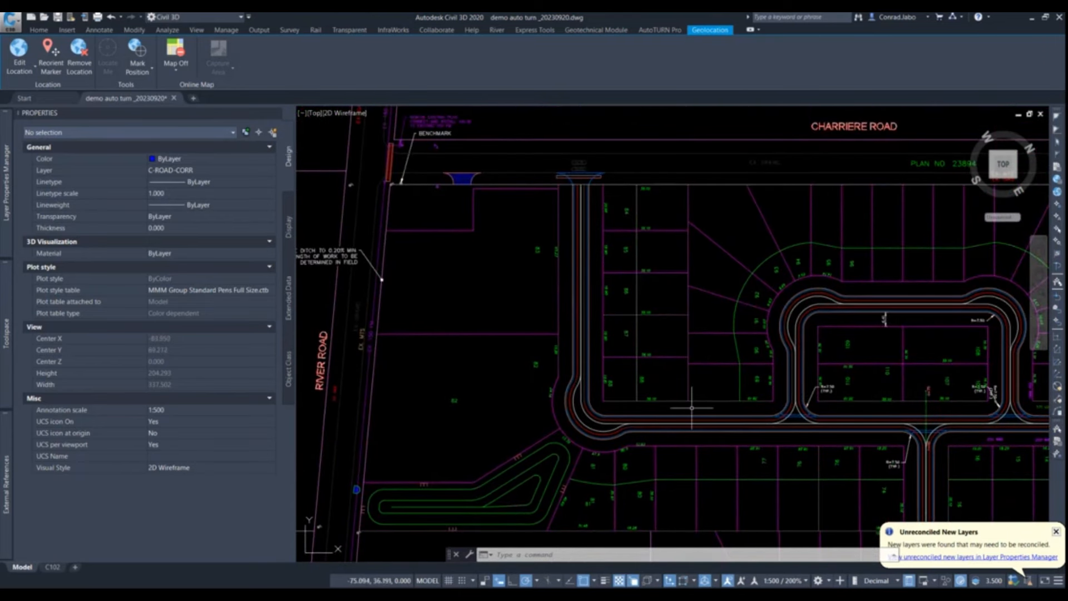
scroll(691, 341, "down", 3)
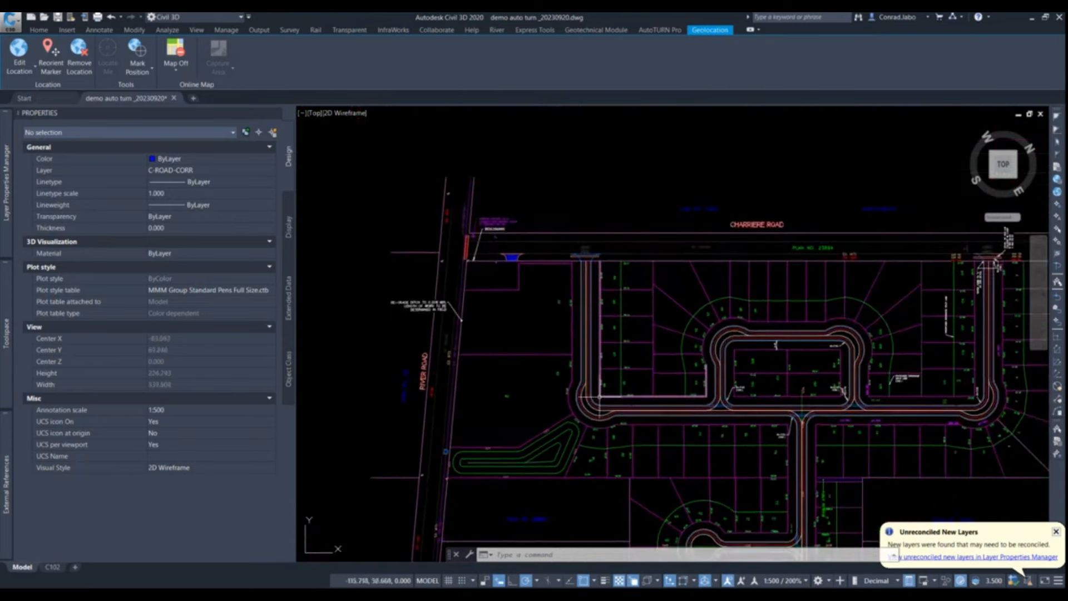
middle_click_drag(670, 409, 595, 316)
middle_click_drag(643, 516, 632, 379)
middle_click_drag(625, 234, 660, 437)
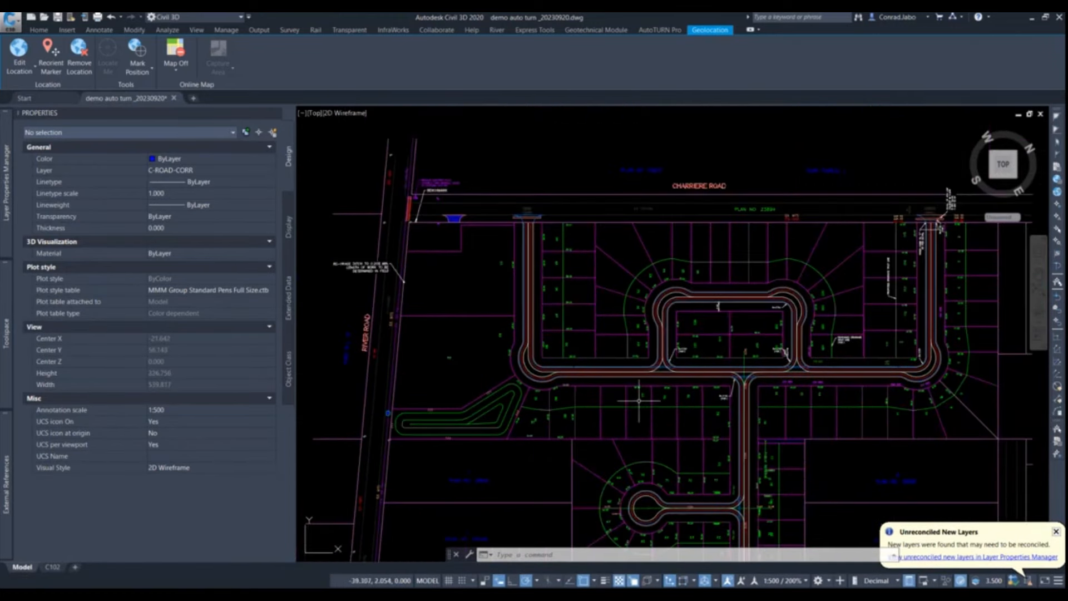
- Inspect the western road entrance off Charriere Road and check the properties of the outer curb line beside lot 84
scroll(520, 244, "up", 15)
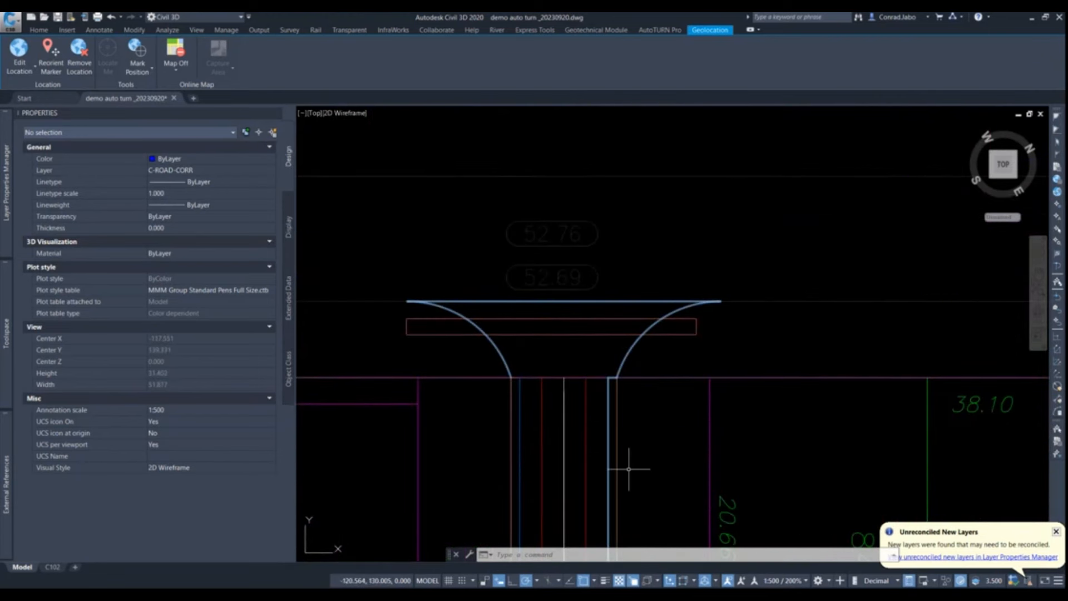
middle_click_drag(625, 462, 703, 298)
mouse_move(707, 404)
middle_mouse_down()
mouse_move(680, 315)
mouse_move(656, 340)
middle_mouse_up()
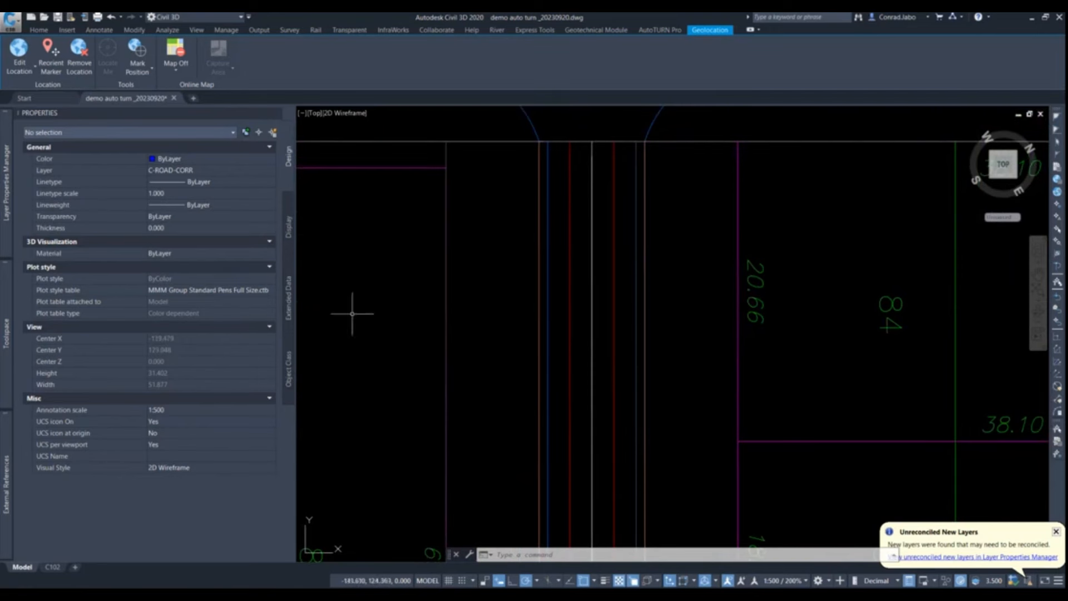
scroll(743, 294, "down", 4)
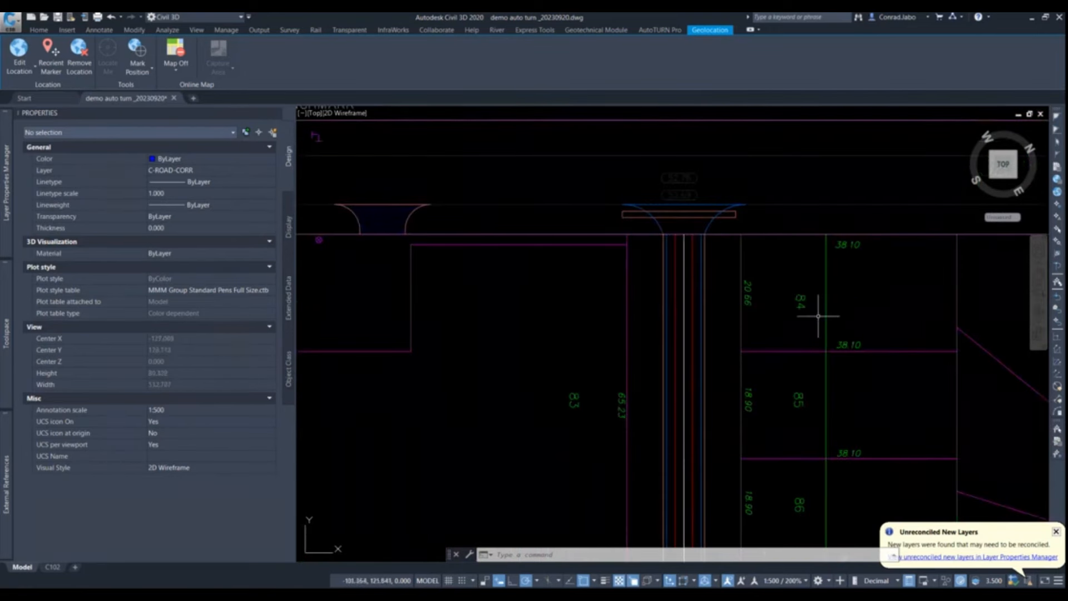
scroll(735, 324, "up", 4)
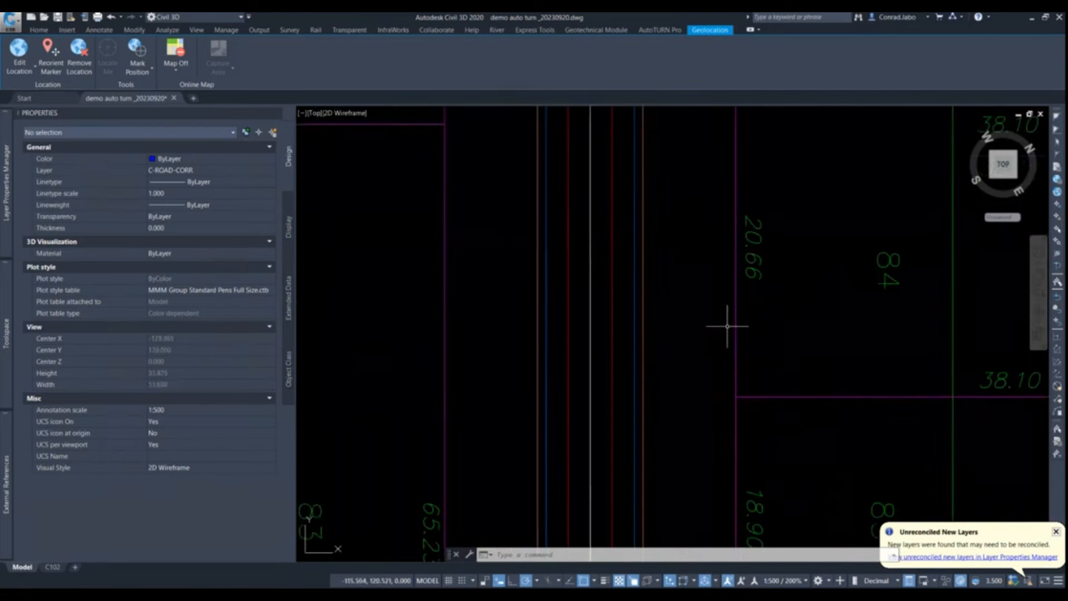
left_click(642, 305)
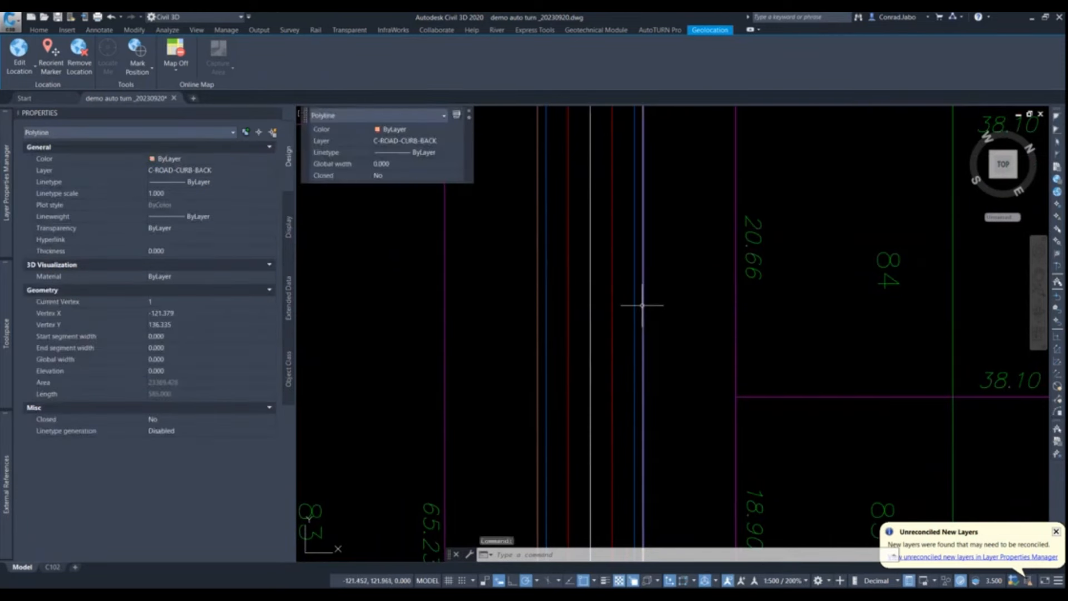
key("Escape")
left_click(636, 280)
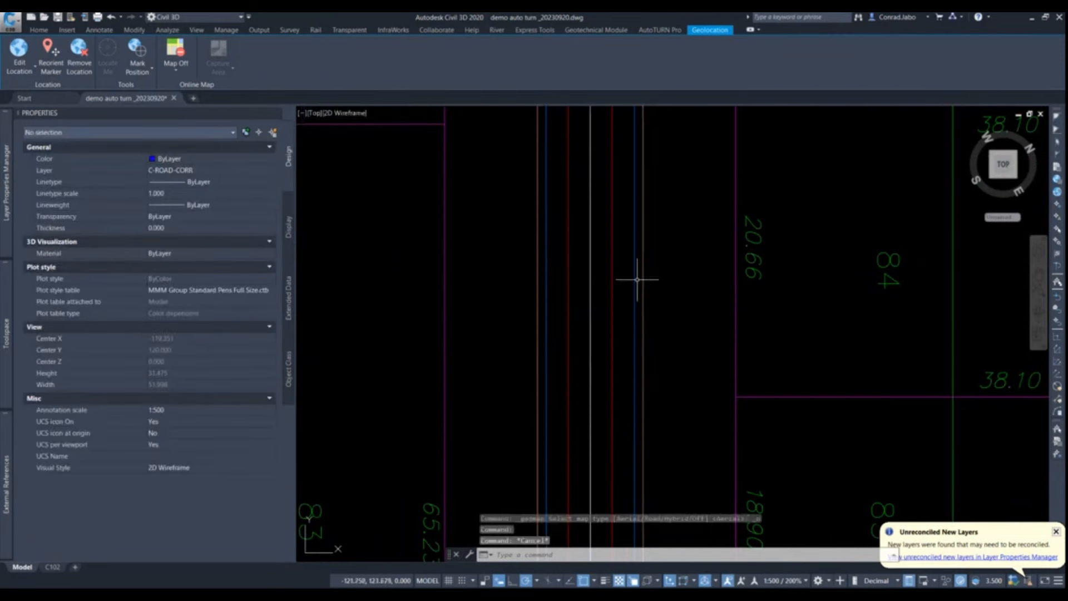
key("Escape")
- Examine the road's lane, curb and property lines between lot 83 and lots 84 to 86
middle_click_drag(617, 259, 608, 400)
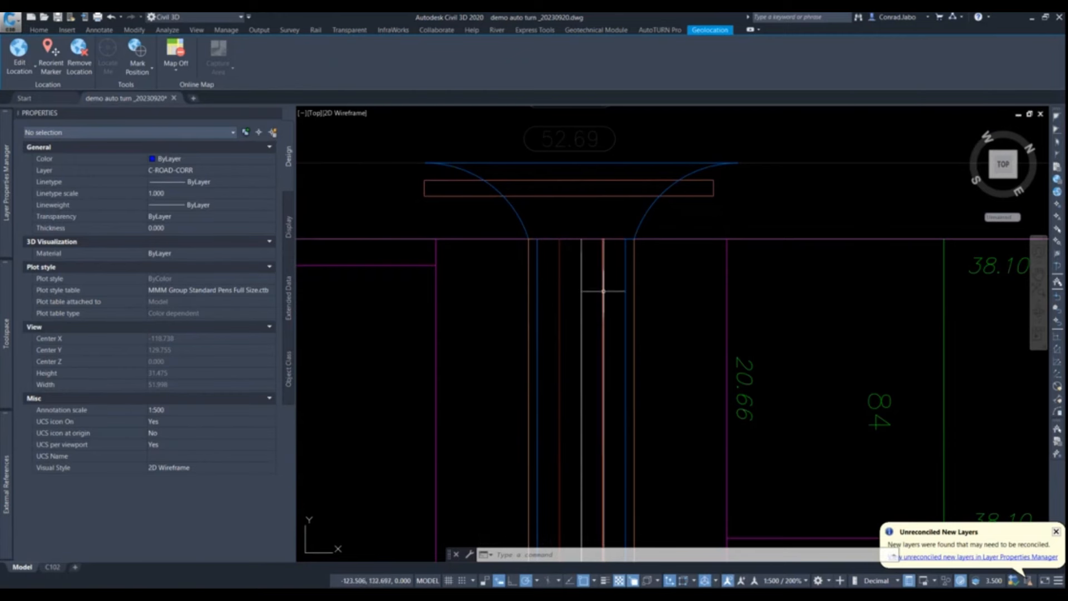
scroll(612, 317, "down", 3)
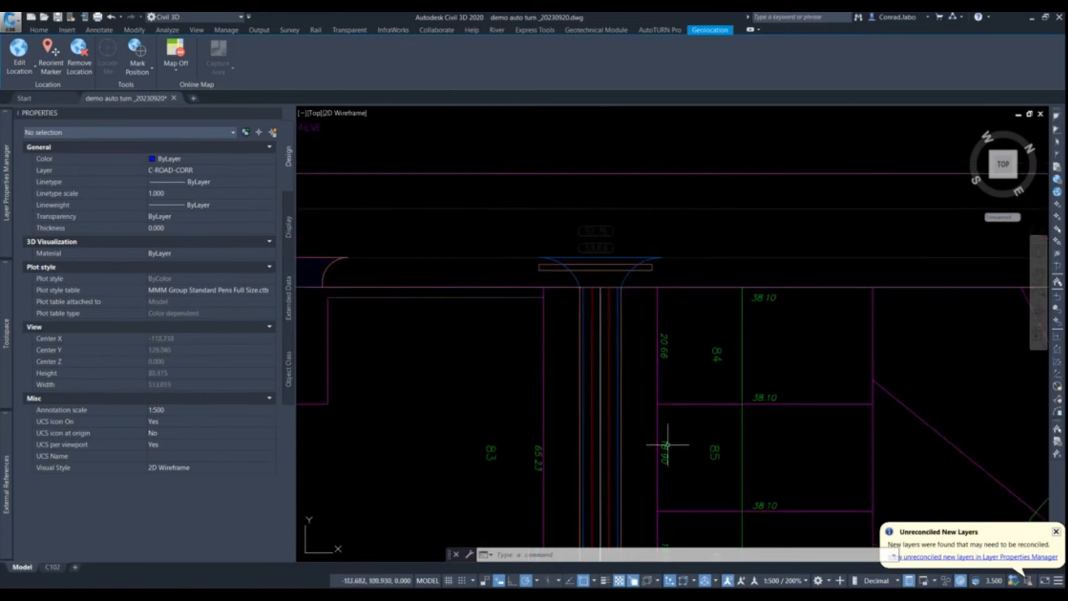
scroll(632, 381, "up", 4)
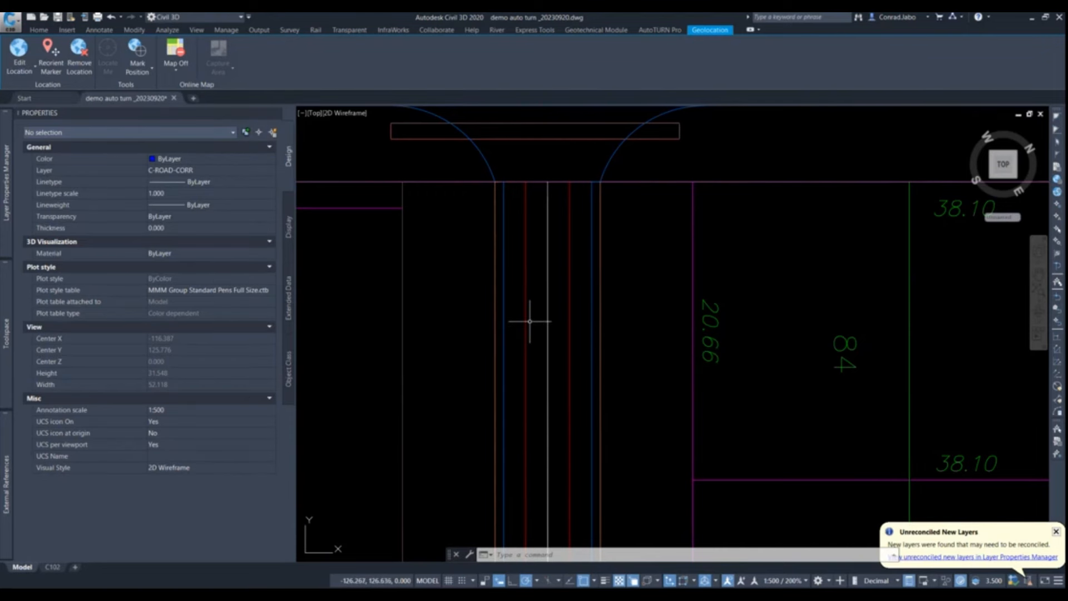
scroll(531, 322, "down", 2)
middle_click_drag(565, 407, 562, 303)
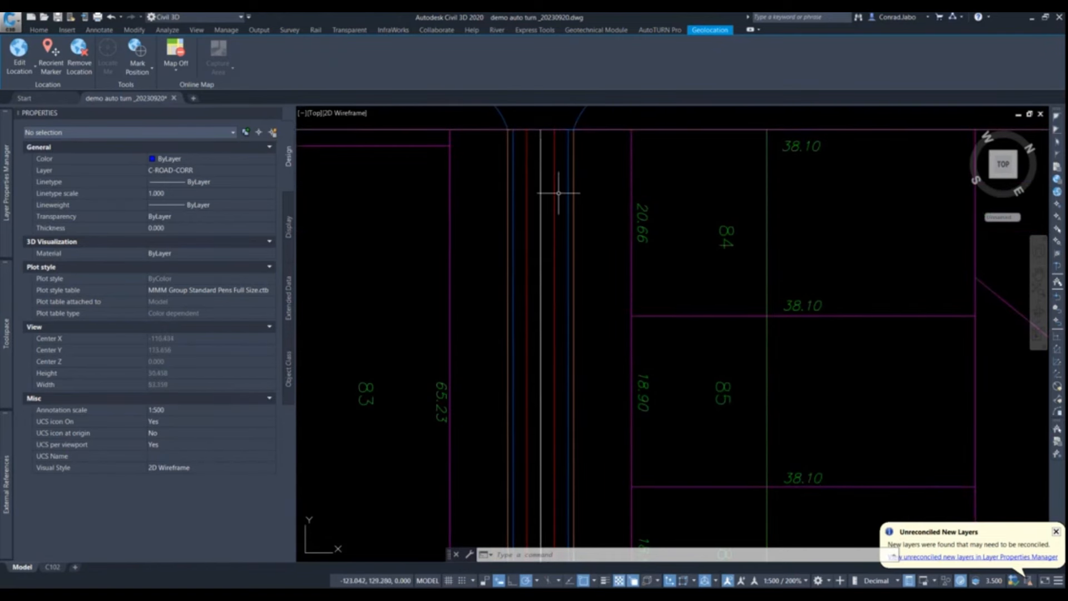
middle_click_drag(556, 190, 577, 289)
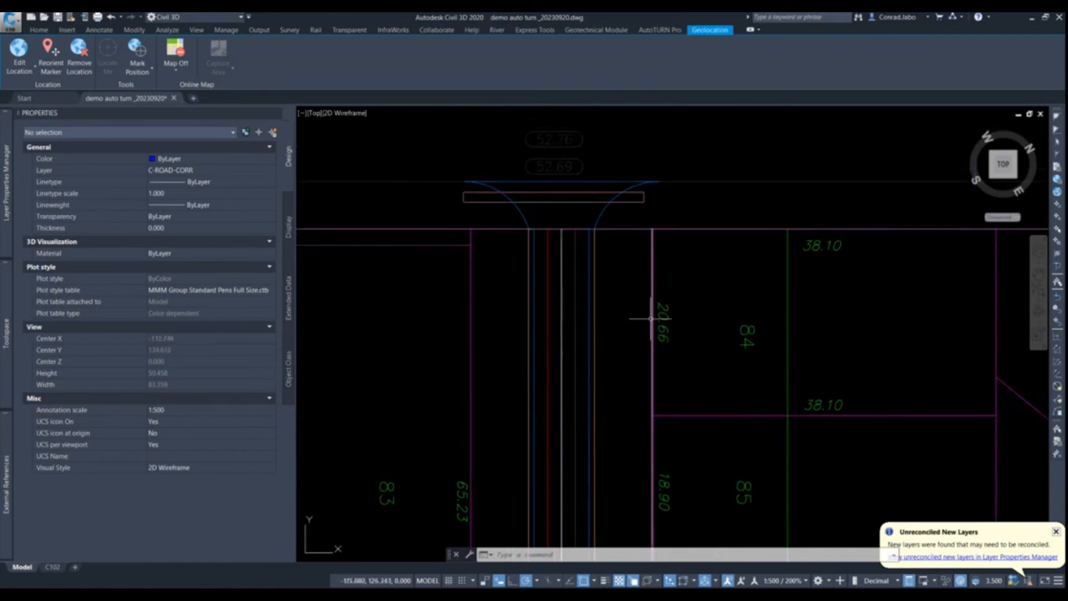
scroll(613, 400, "down", 2)
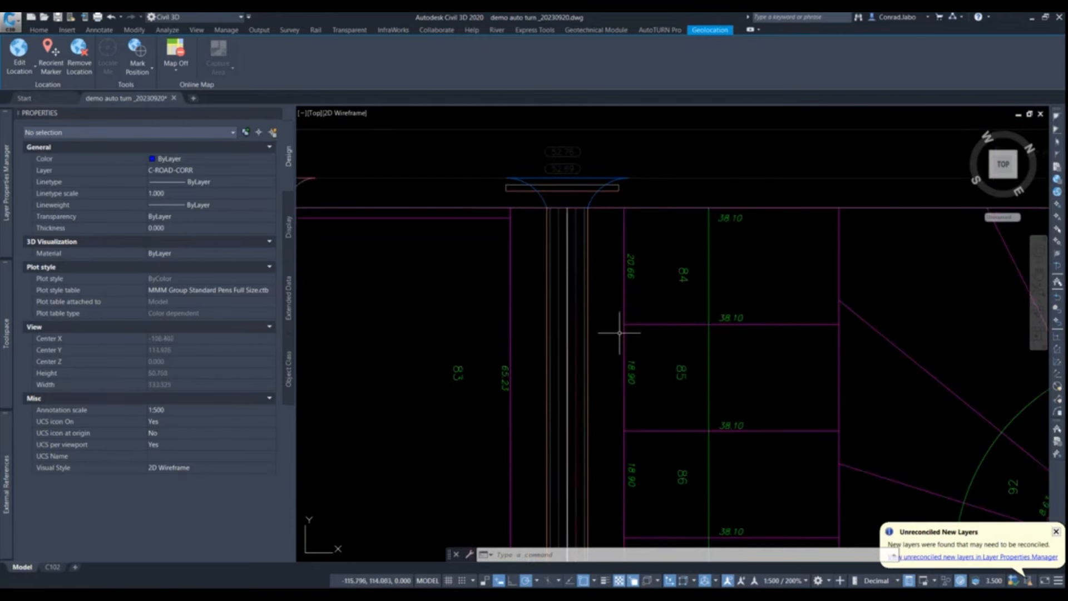
middle_click_drag(620, 334, 565, 307)
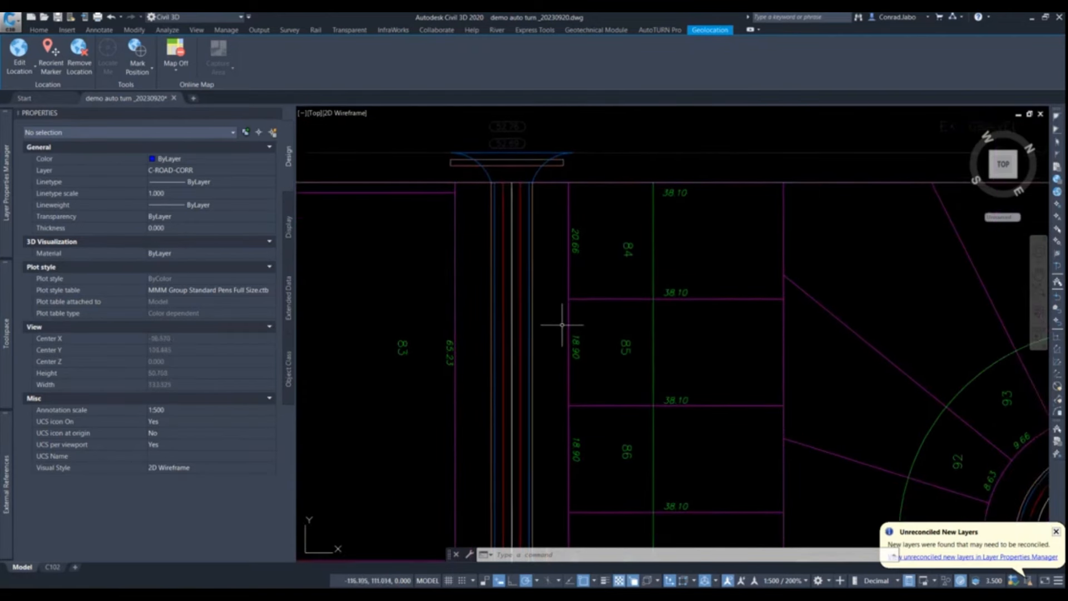
mouse_move(561, 333)
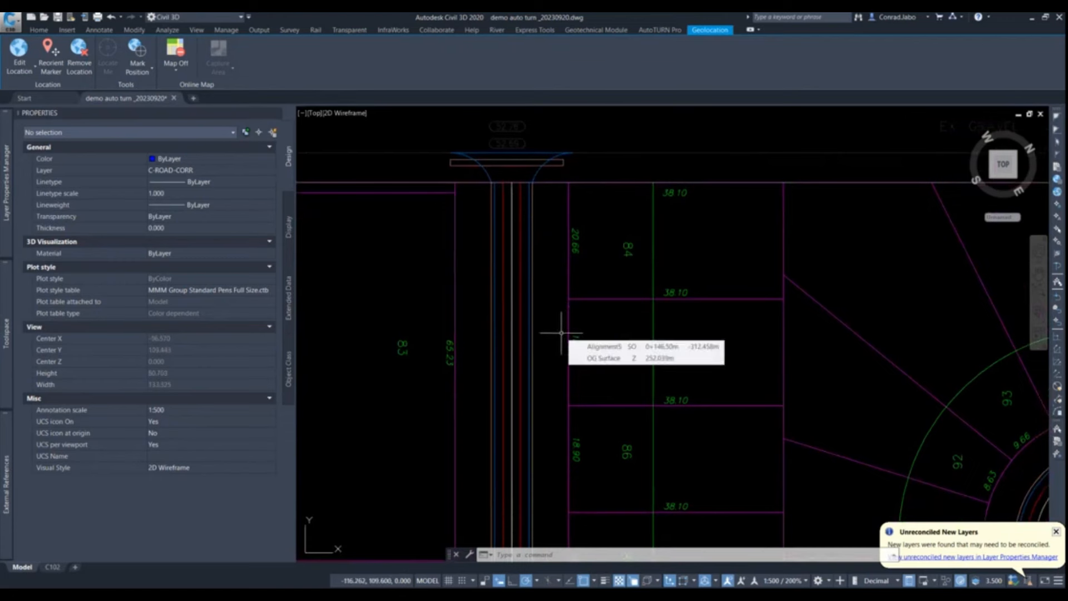
- Open the AutoTURN Pro program settings and dismiss the welcome quick tour
left_click(669, 31)
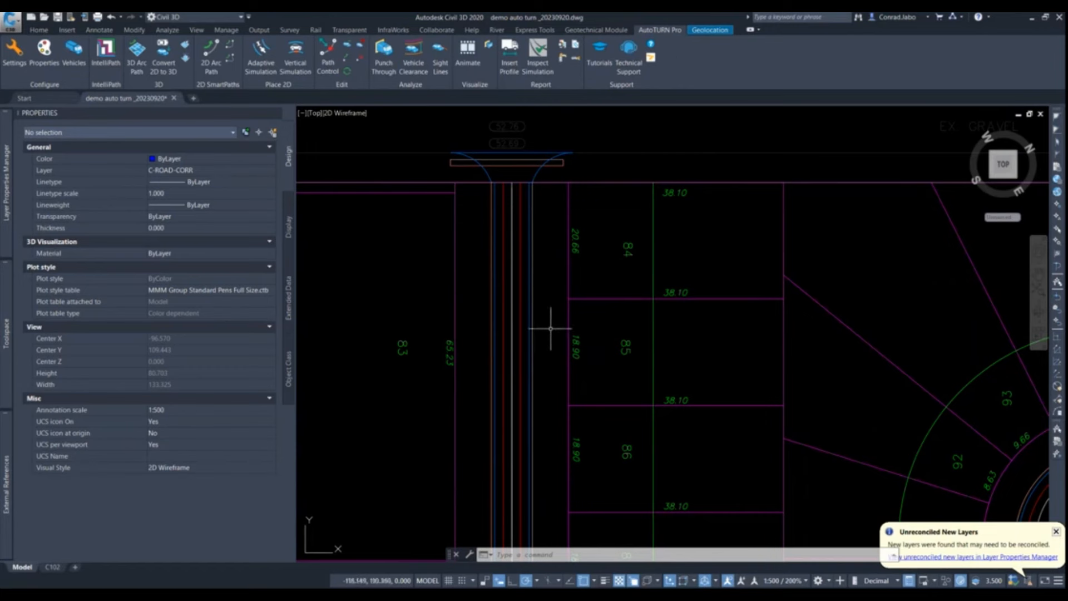
mouse_move(551, 329)
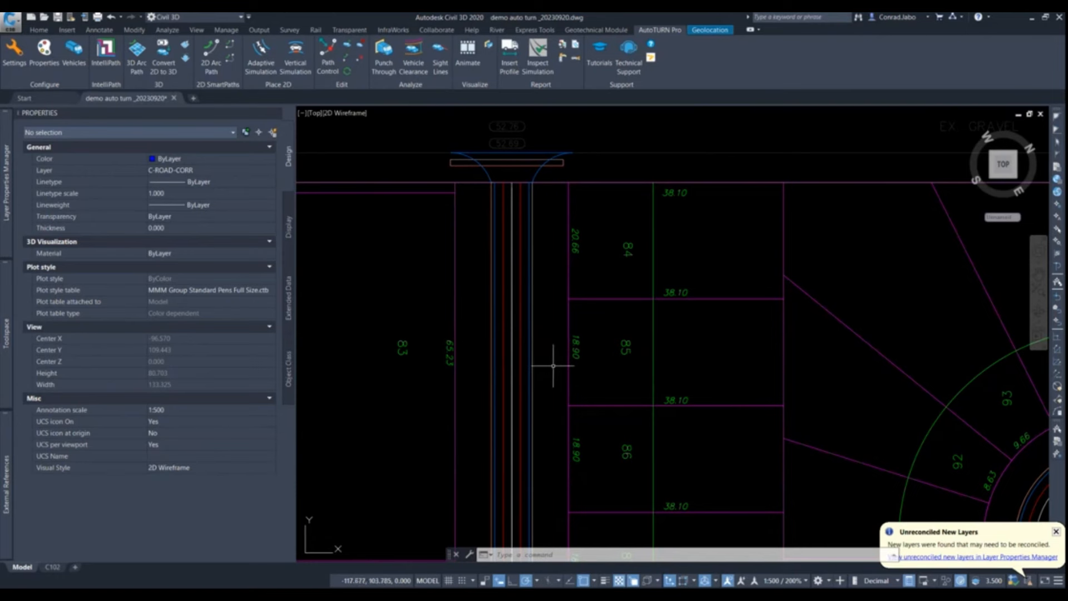
mouse_move(554, 368)
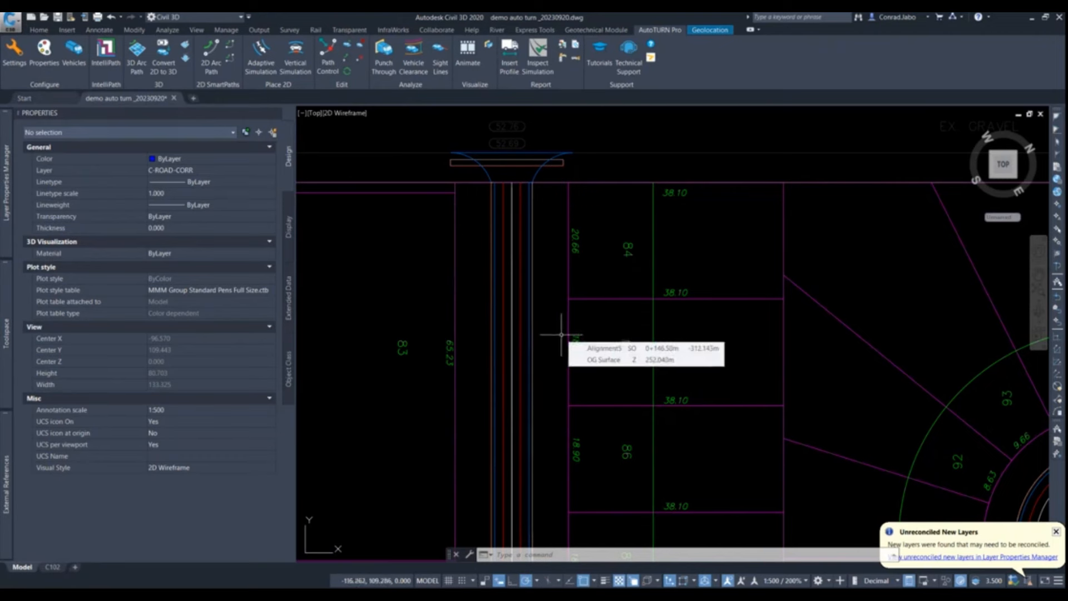
mouse_move(596, 281)
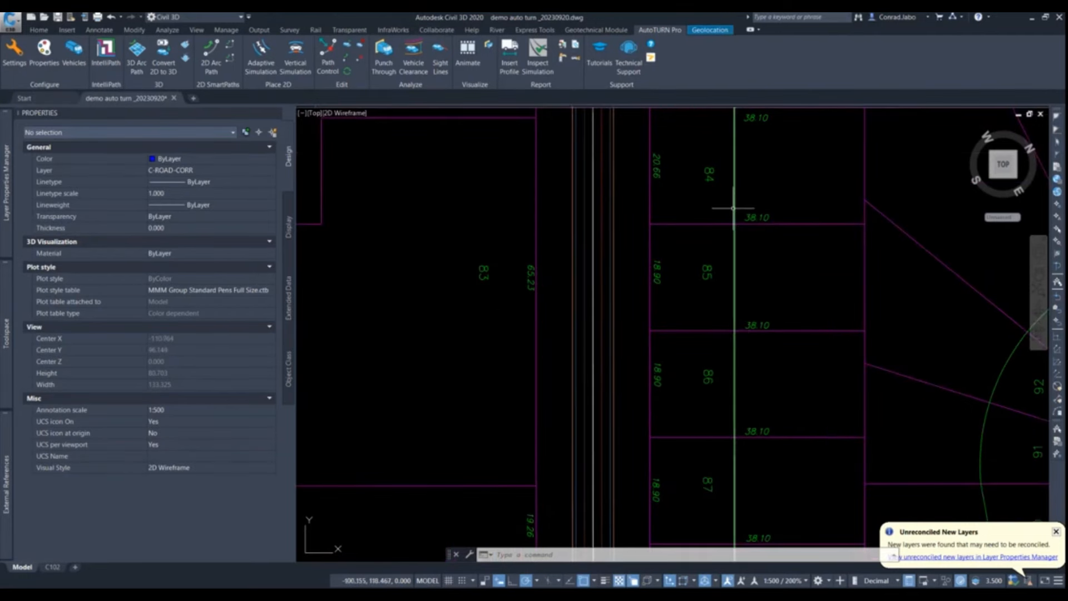
middle_click_drag(718, 210, 698, 286)
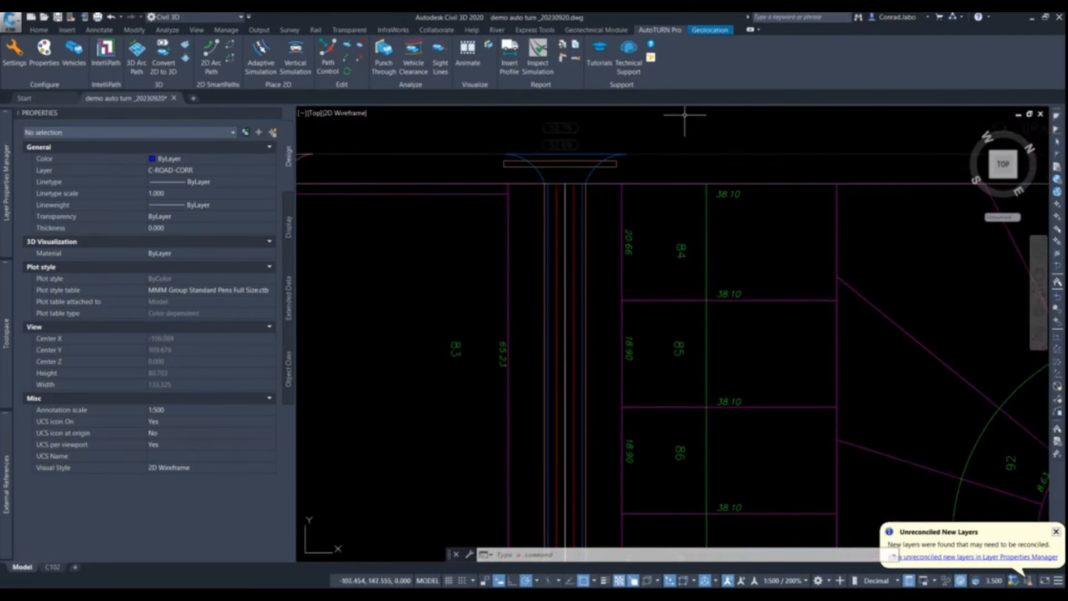
middle_click_drag(668, 312, 587, 263)
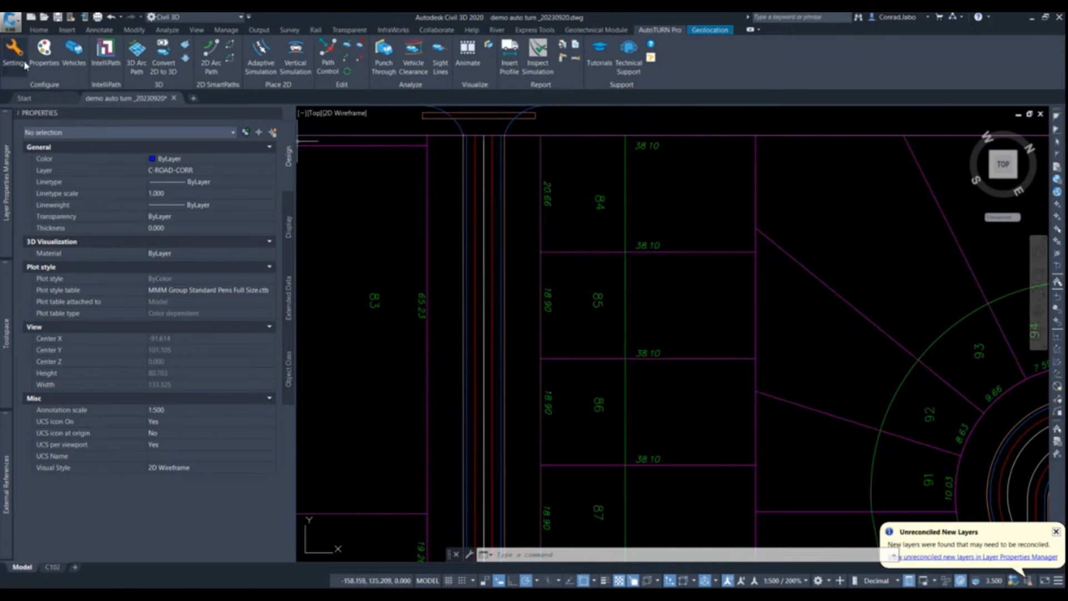
left_click(35, 70)
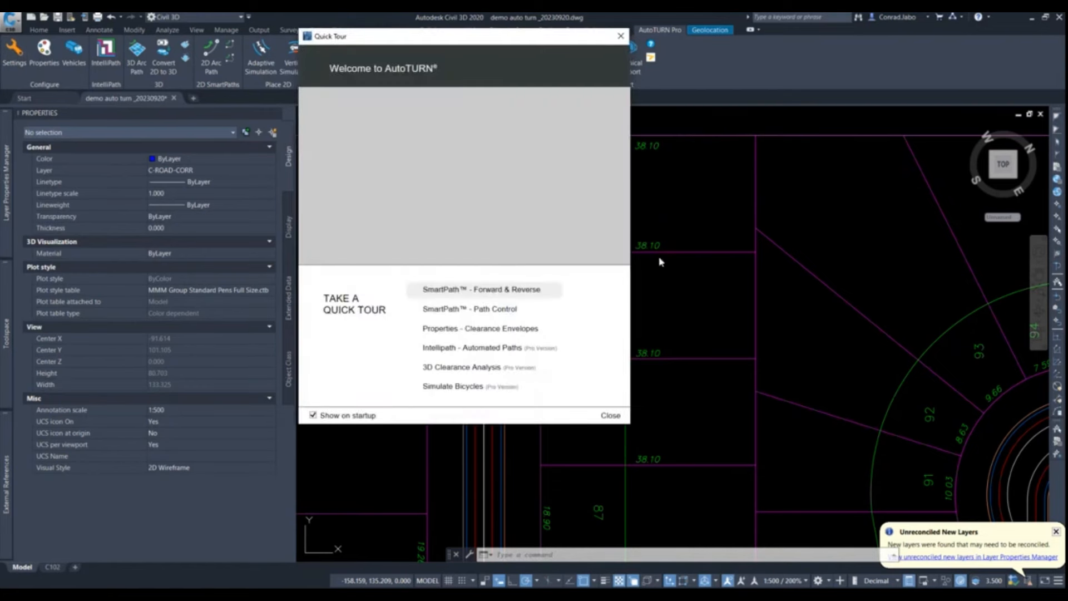
left_click(612, 415)
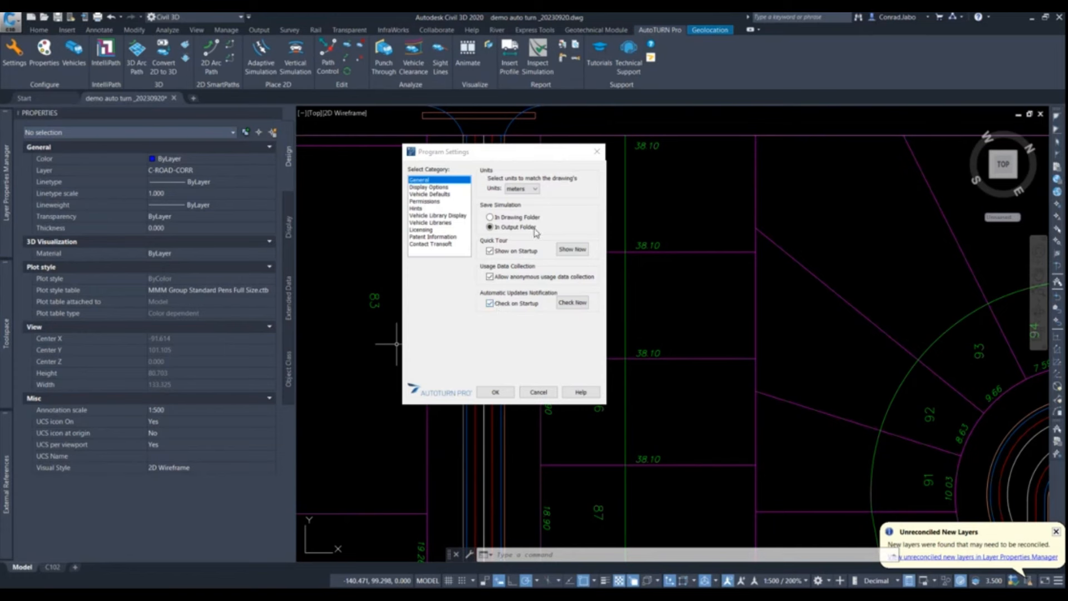
- Set the program units to meters to match the drawing, review the display options and accept the program settings
left_click(533, 190)
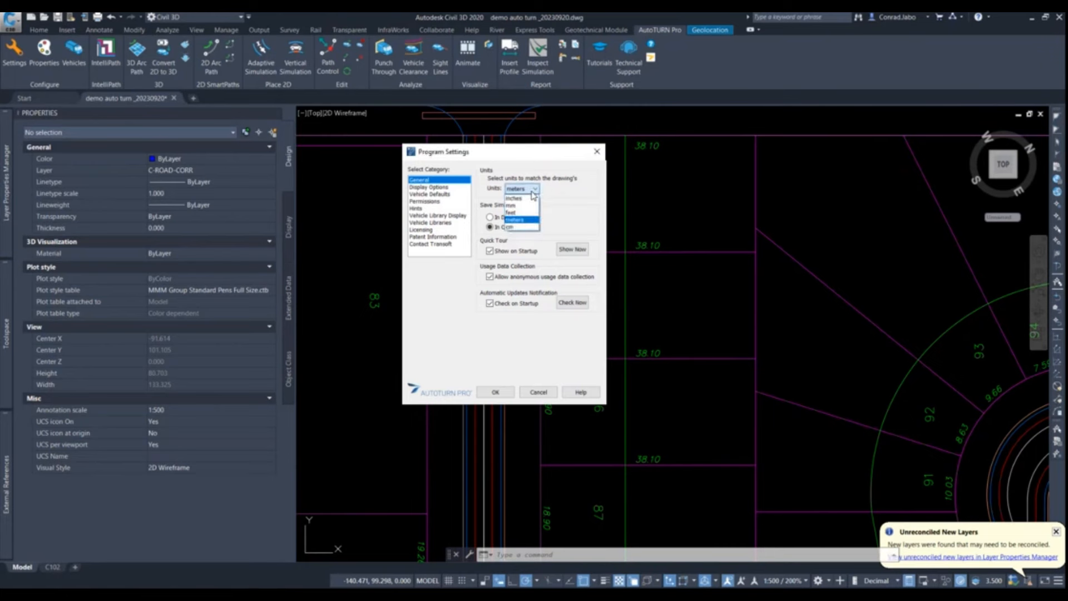
left_click(533, 220)
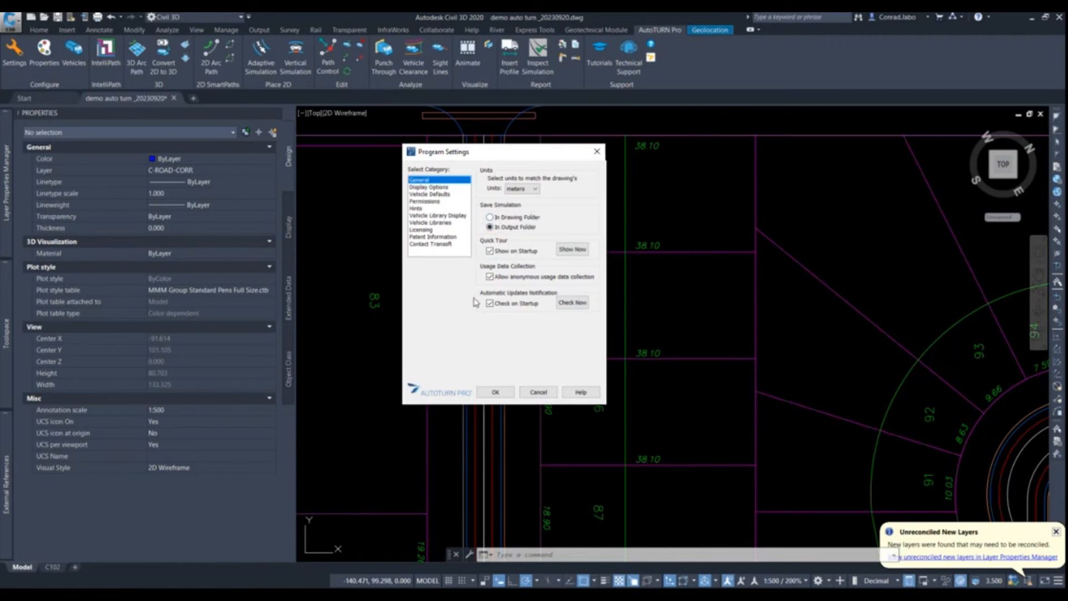
left_click(445, 188)
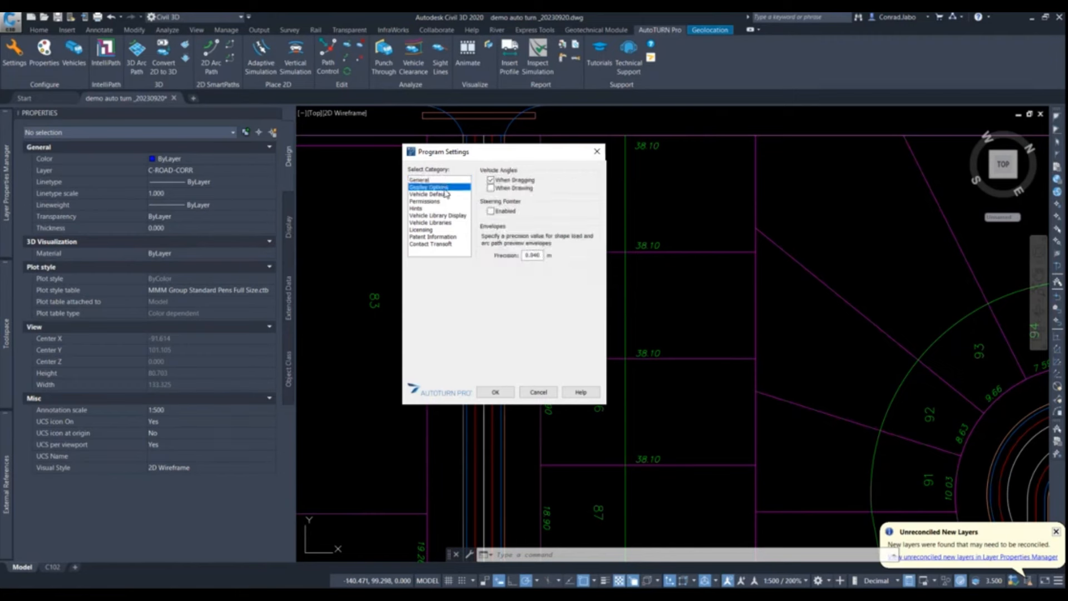
left_click(426, 180)
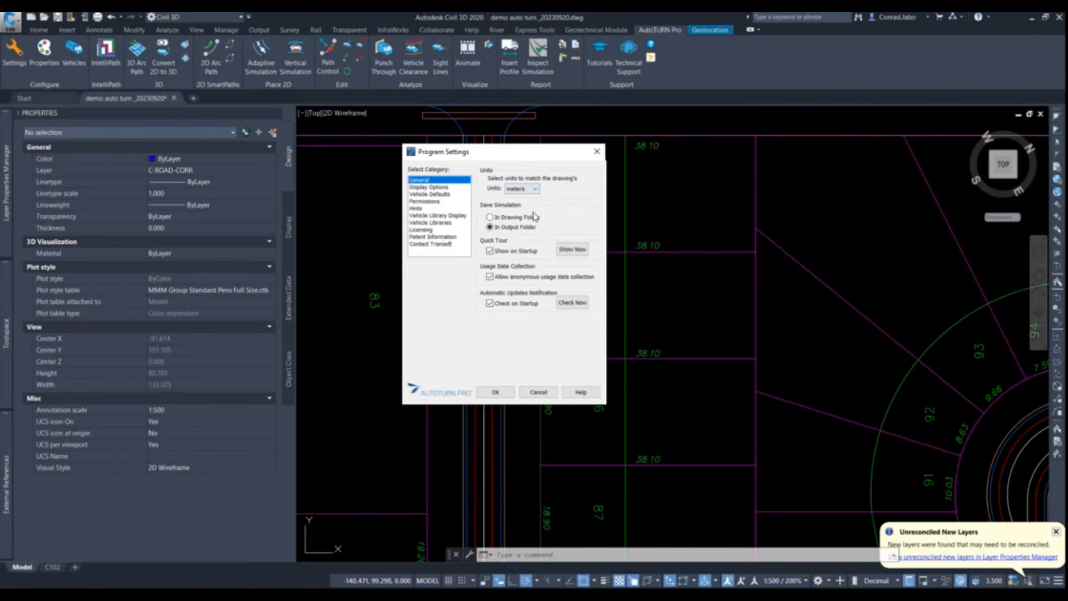
left_click(437, 188)
left_click(440, 180)
left_click(495, 392)
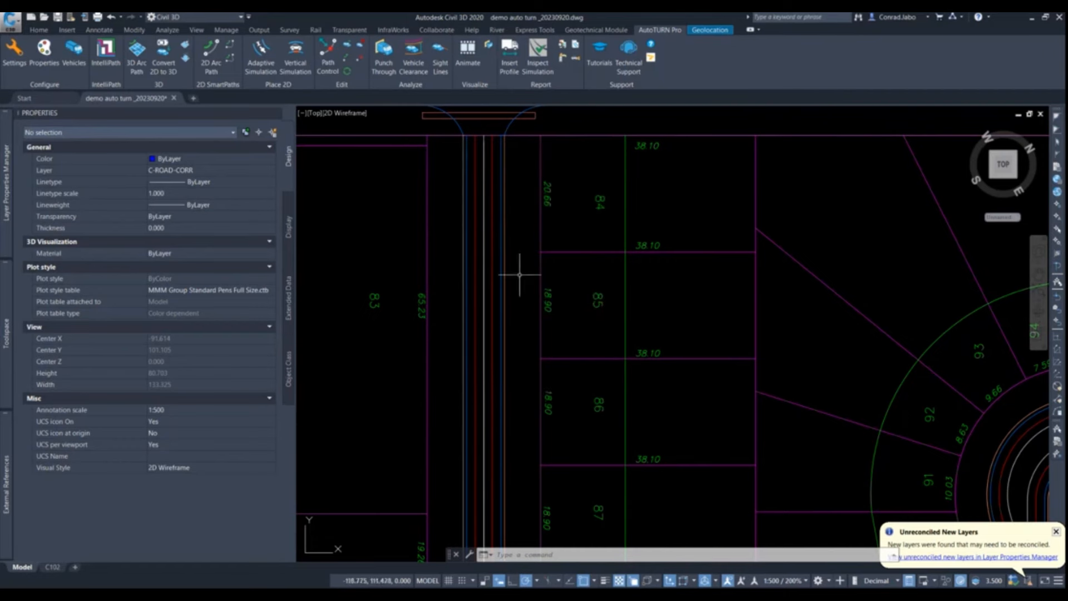
- Open the AutoTURN simulation properties and review the general and vehicle draw options for 2D simulations
scroll(517, 279, "down", 3)
scroll(353, 267, "up", 2)
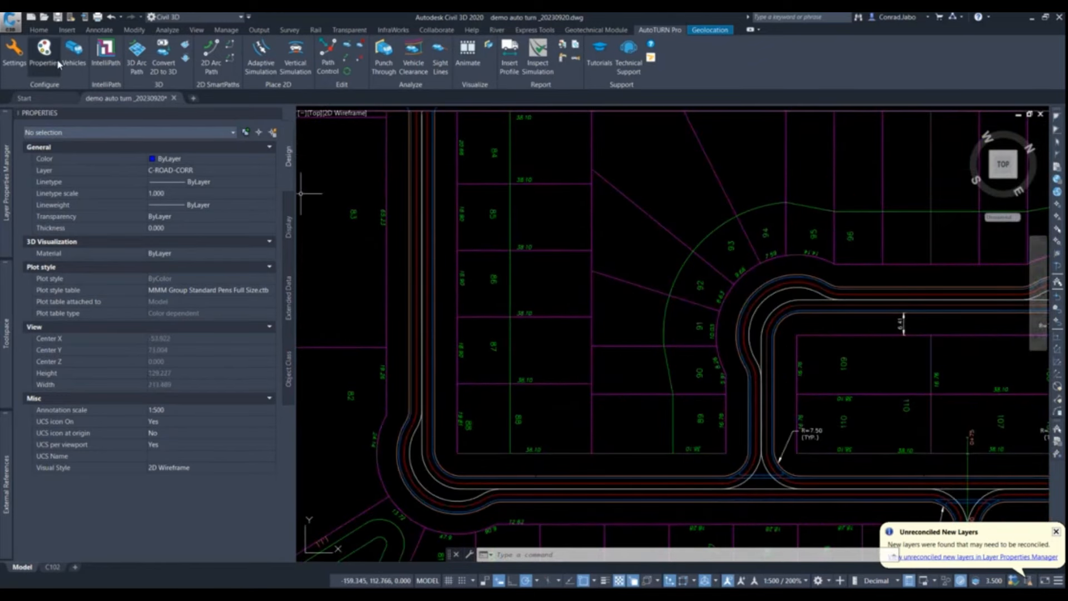
left_click(44, 50)
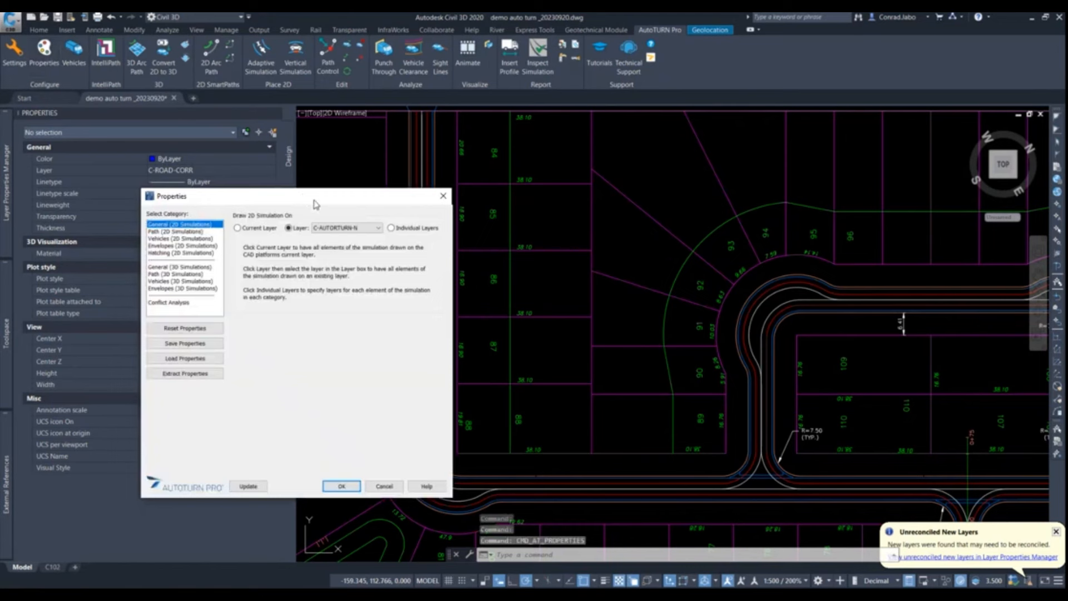
left_click_drag(317, 193, 415, 193)
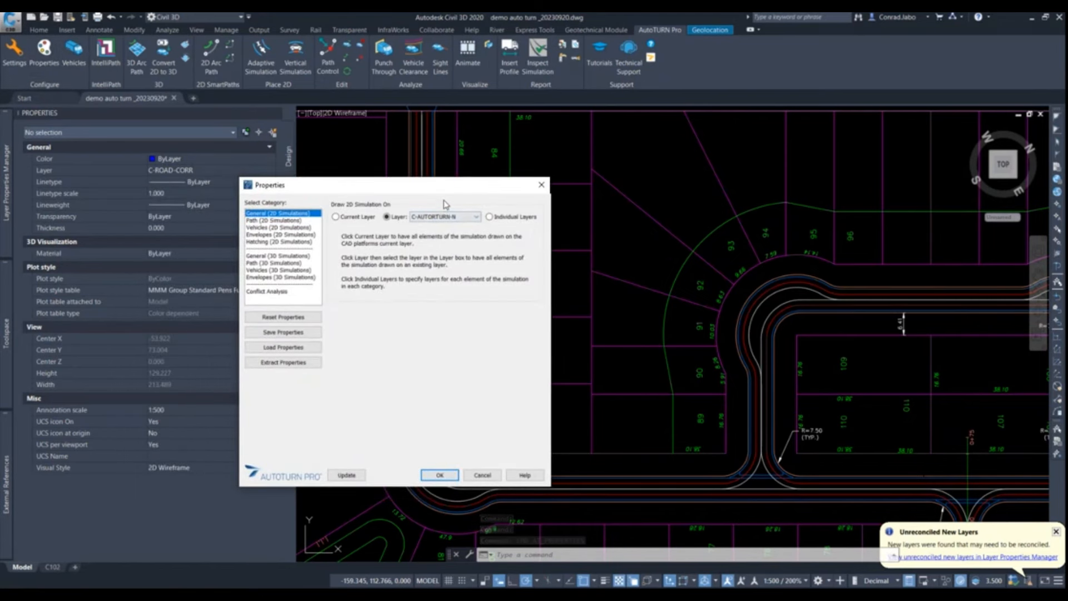
left_click(300, 227)
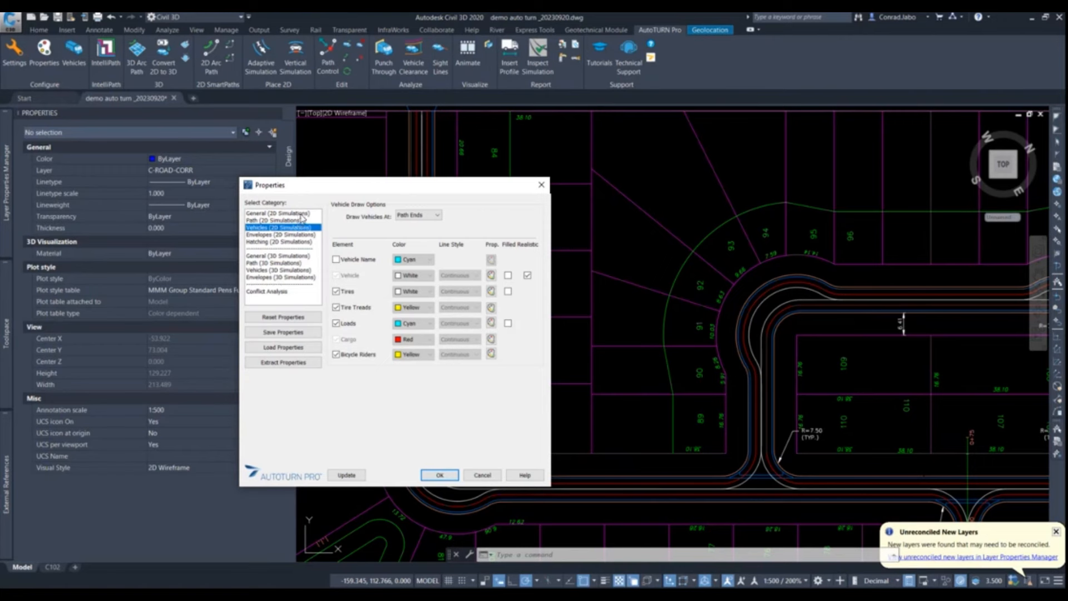
left_click(301, 214)
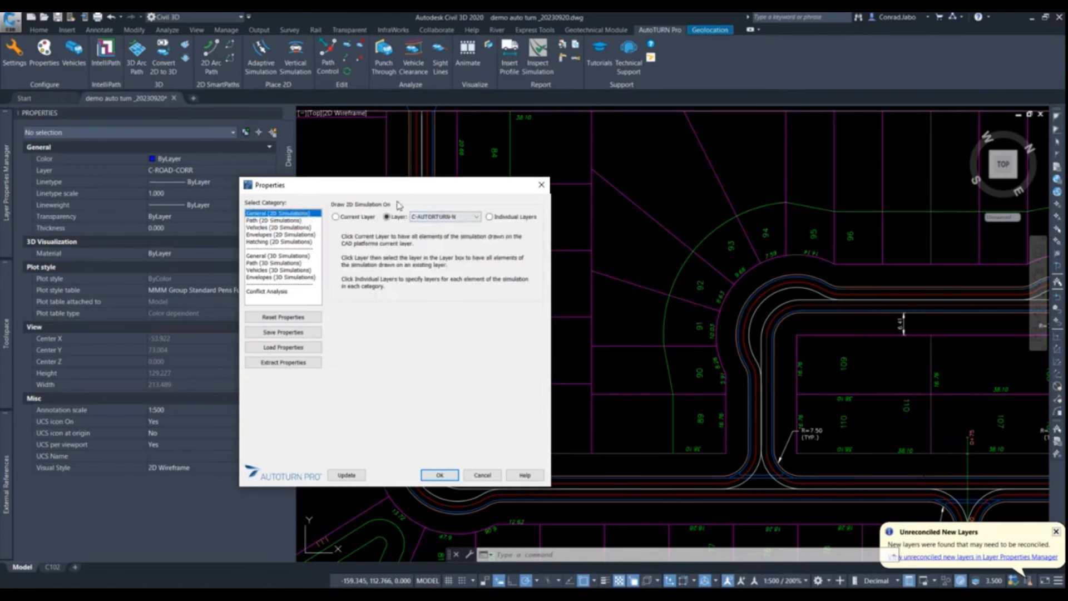
- Try to choose an existing drawing layer from the layer list for all 2D simulation elements
left_click(439, 218)
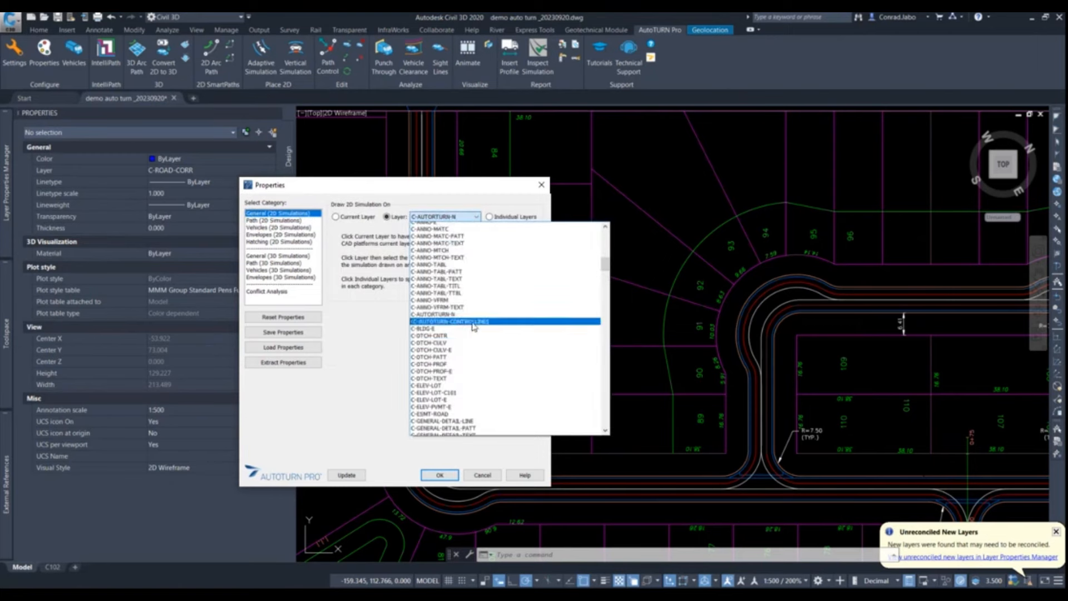
scroll(473, 327, "down", 5)
left_click(472, 327)
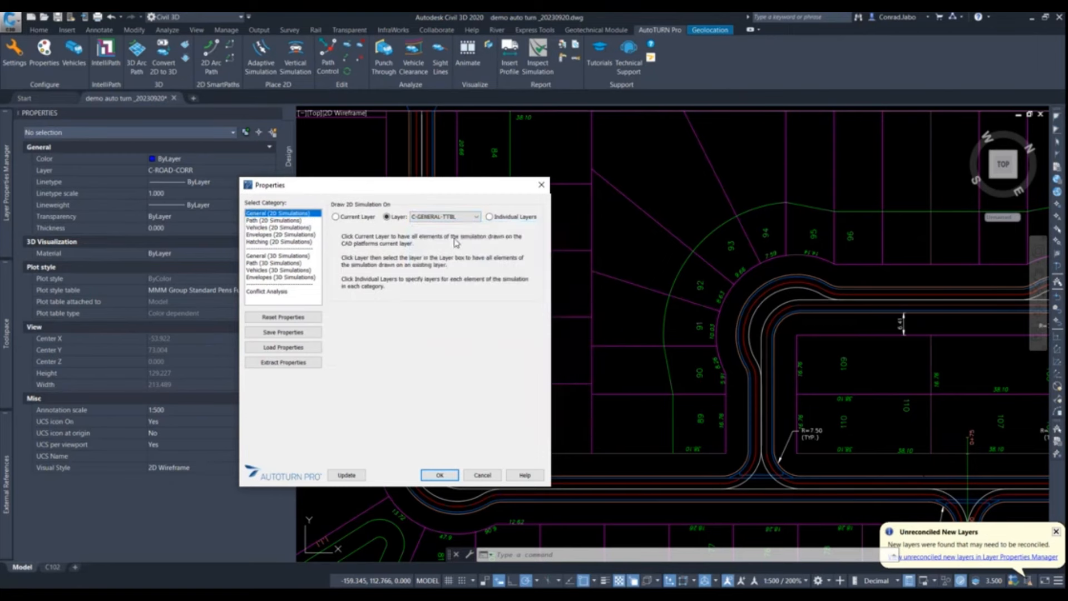
left_click(446, 217)
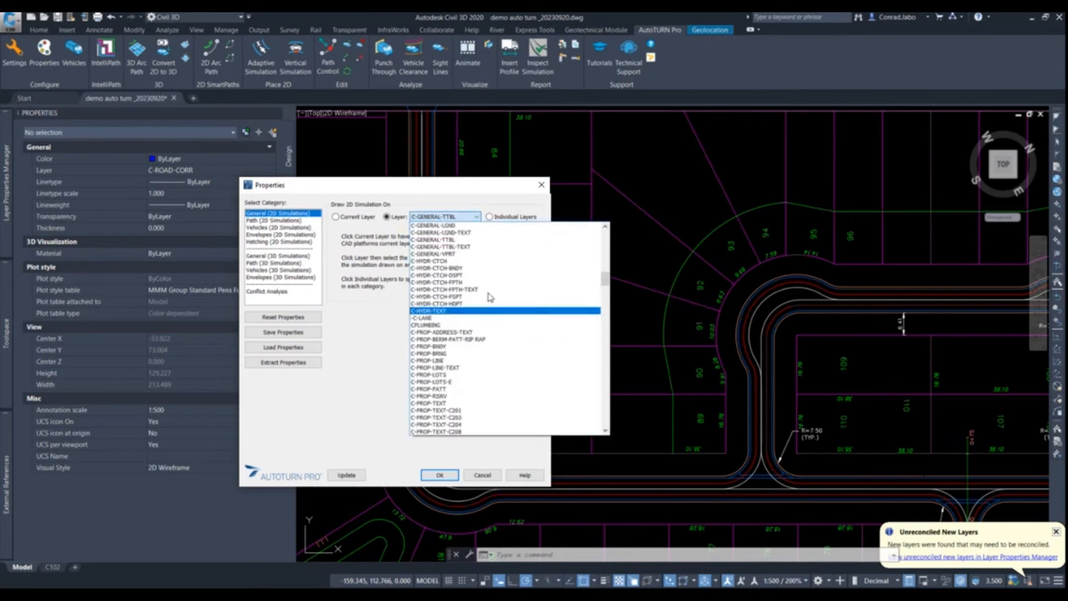
scroll(489, 300, "up", 3)
left_click(371, 306)
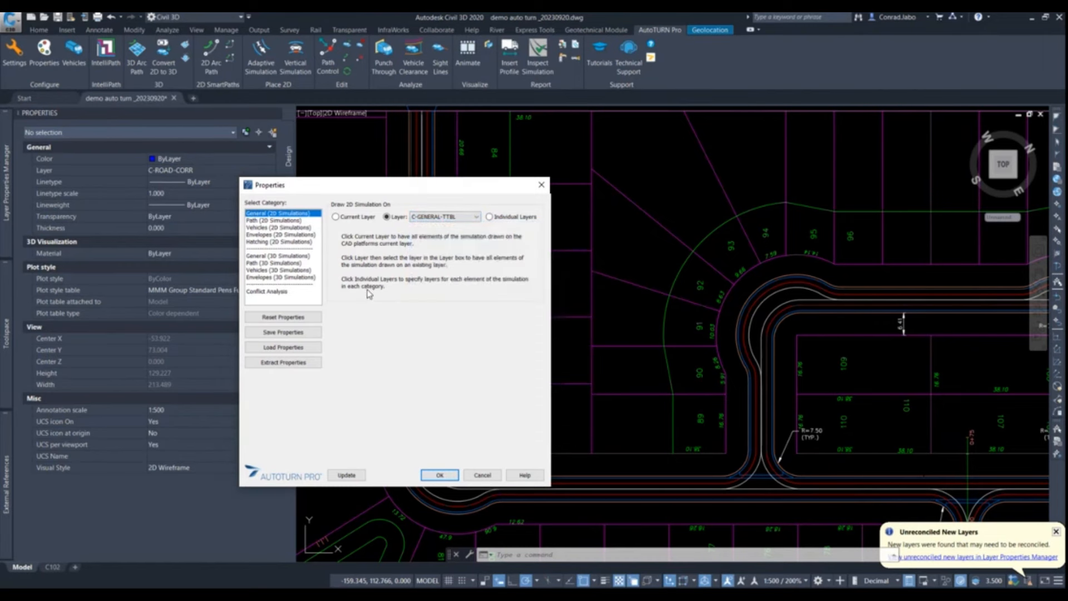
left_click(476, 217)
scroll(557, 279, "up", 2)
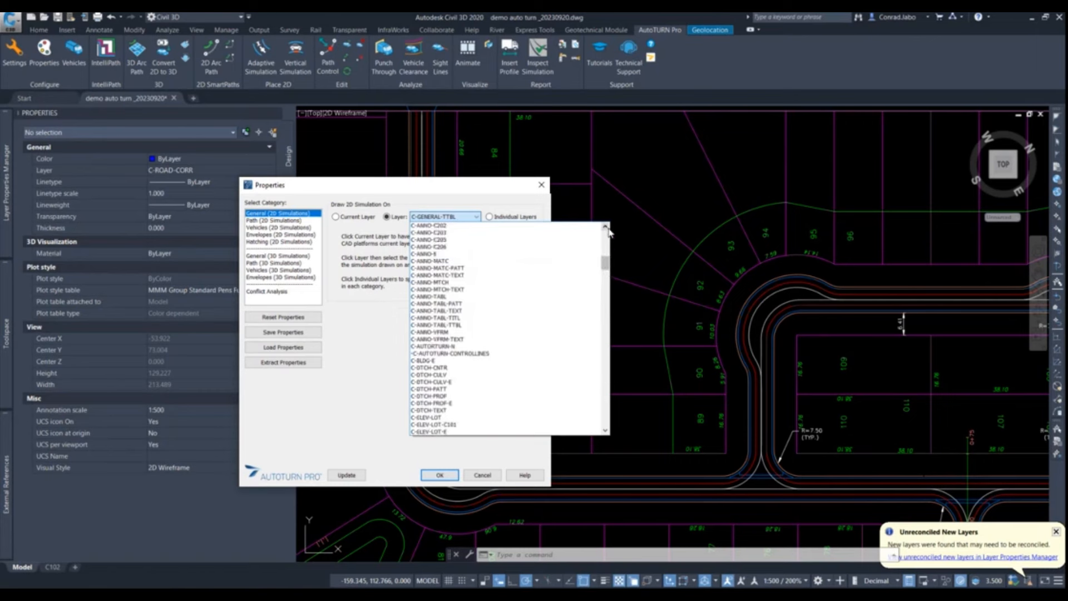
left_click(456, 199)
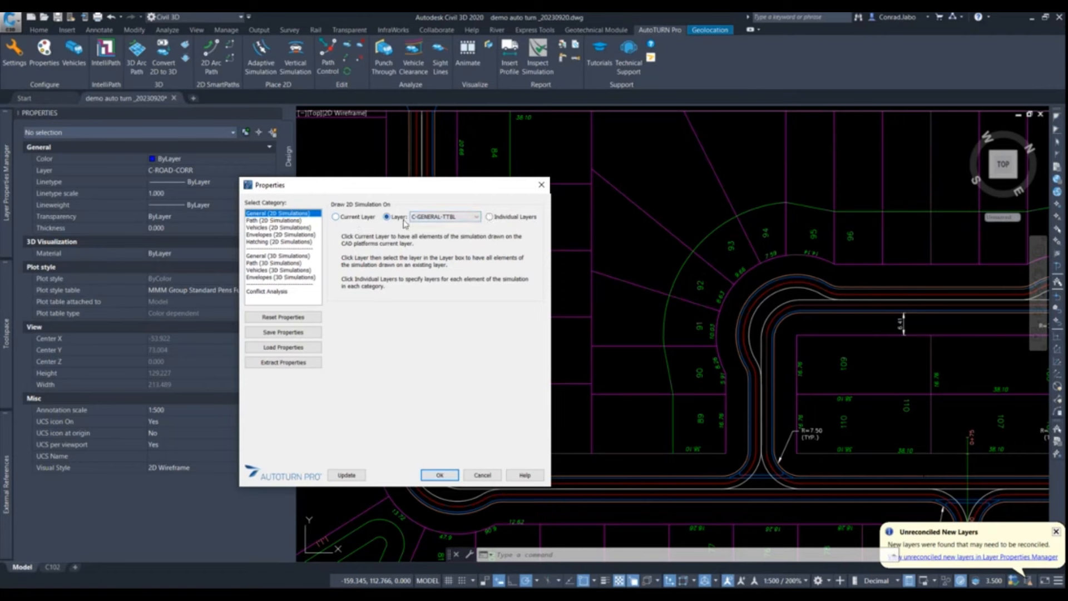
left_click(444, 220)
- Try drawing the 2D simulations on individual layers and check the path and vehicle draw options
left_click(489, 216)
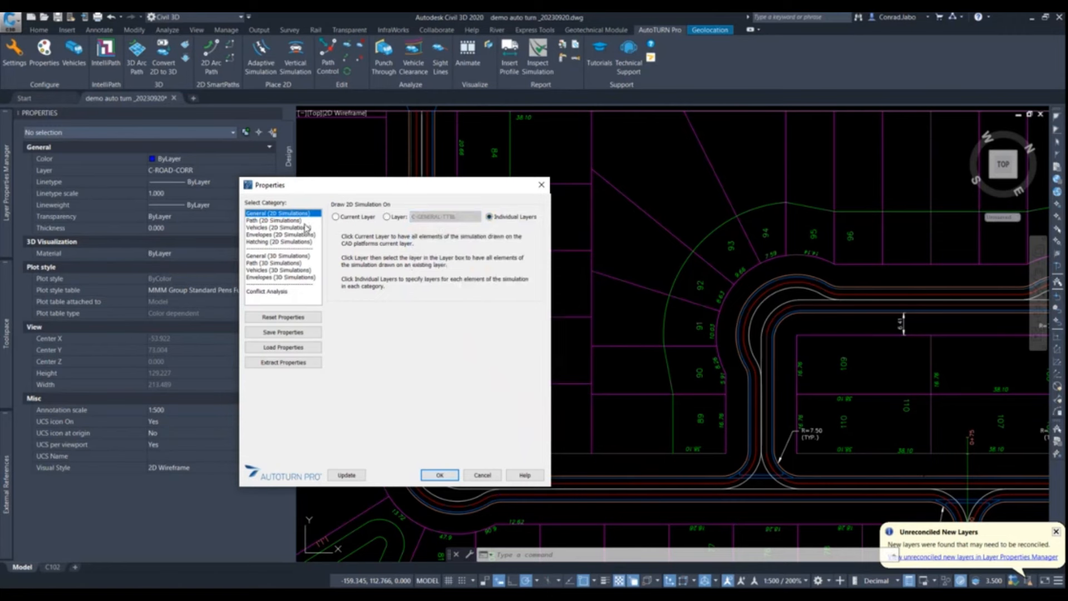
left_click(290, 220)
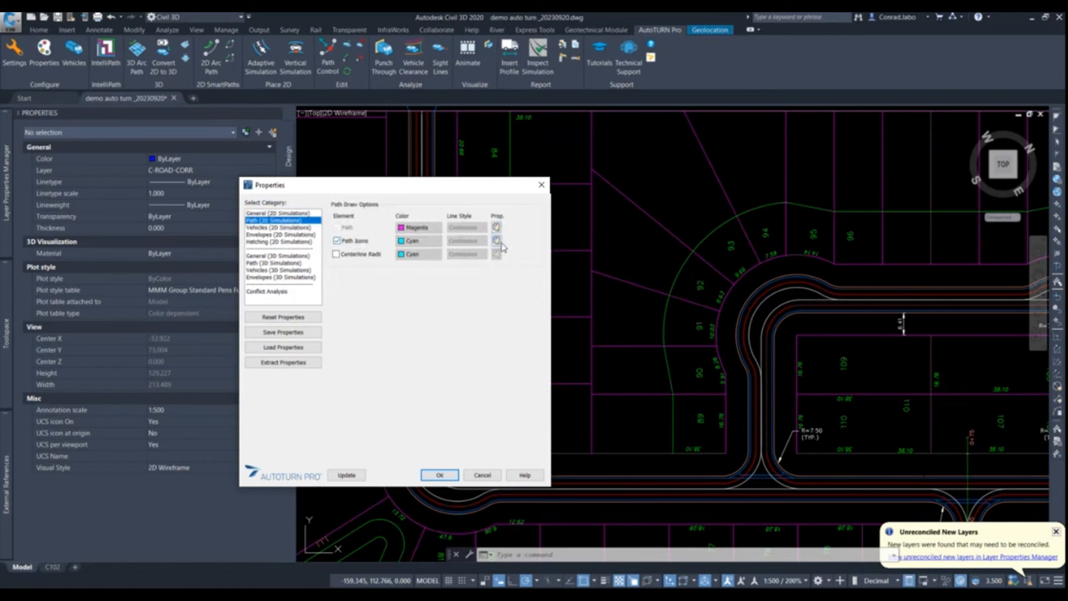
left_click(288, 228)
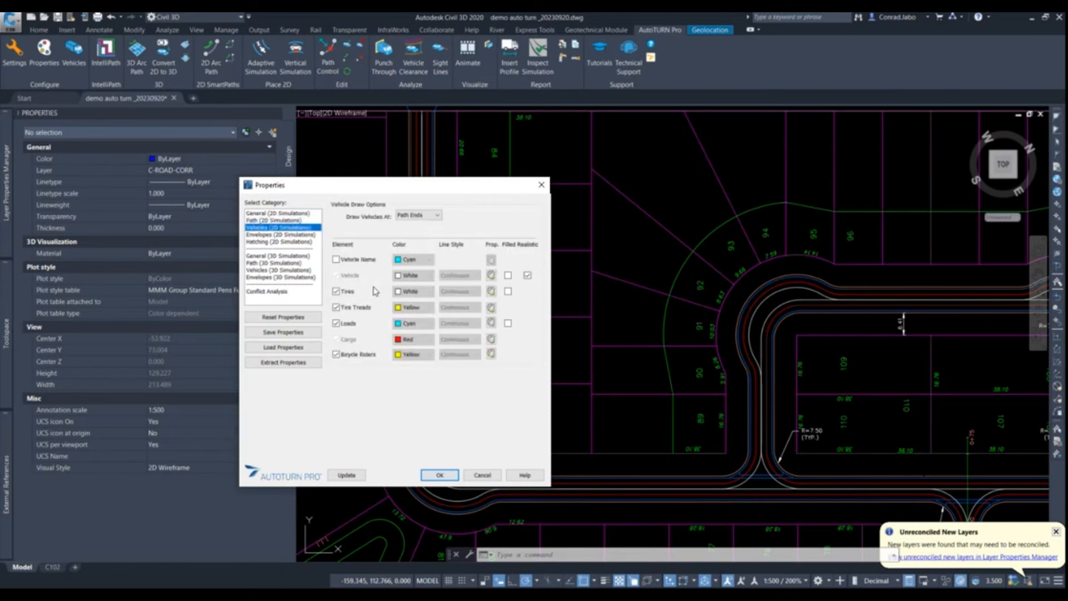
left_click(280, 214)
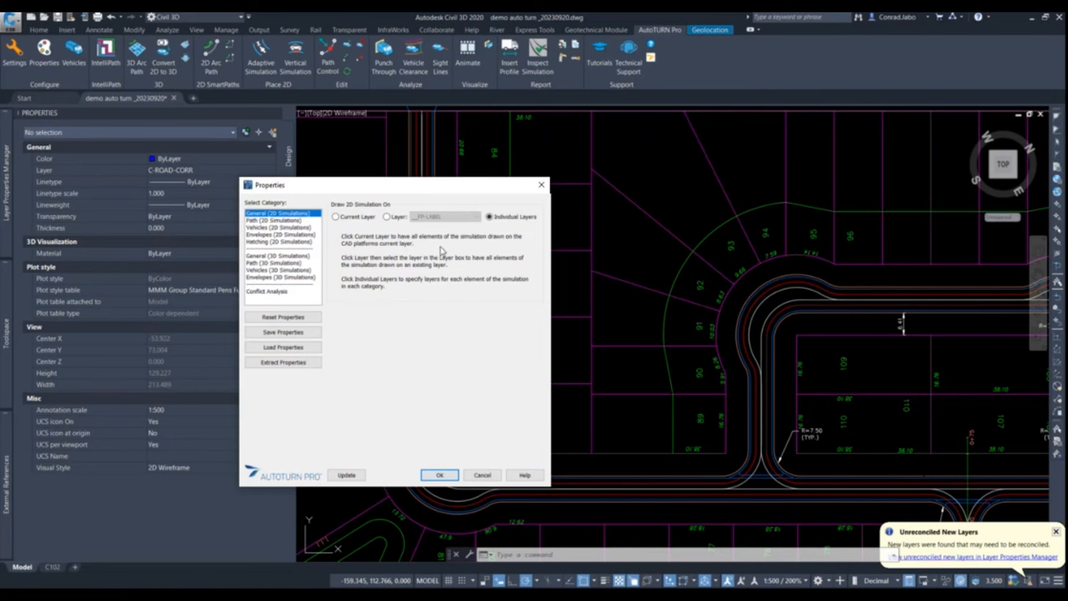
- Set the 2D simulations to draw on a single existing layer and open their path draw options
left_click(400, 218)
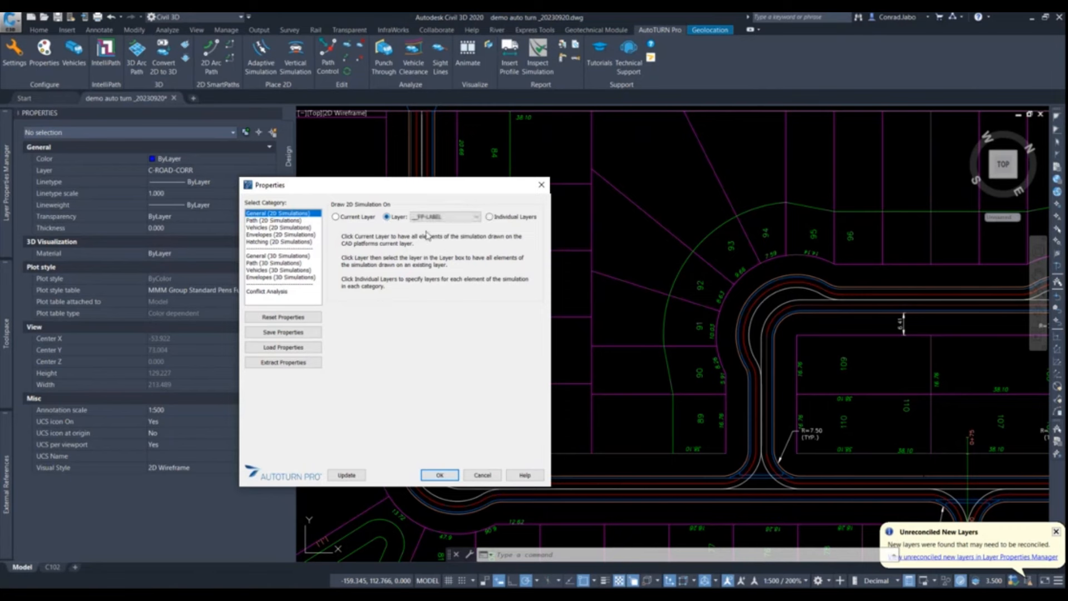
left_click(476, 217)
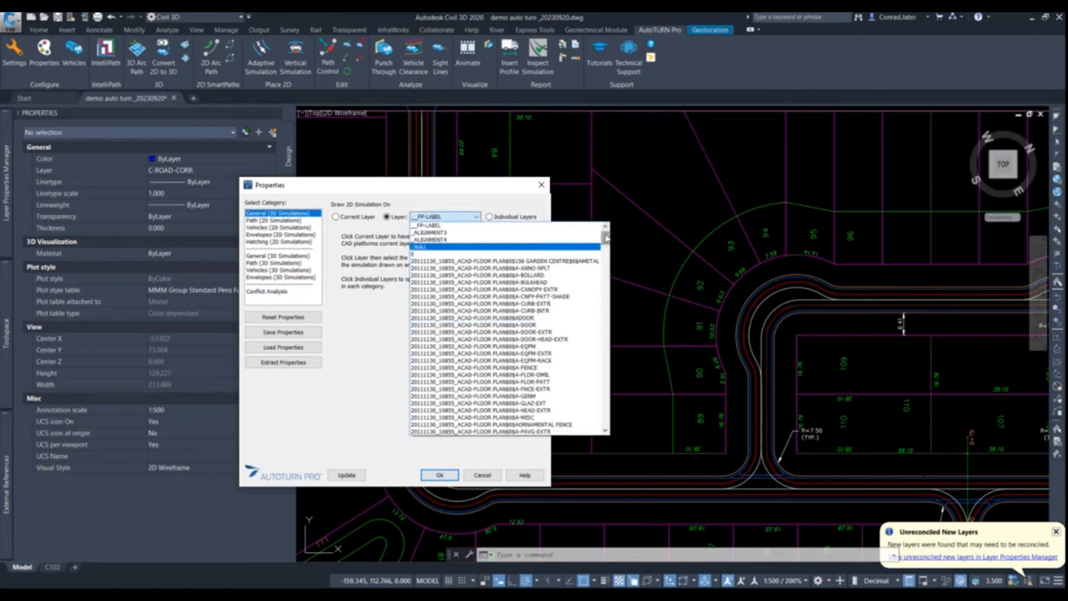
left_click_drag(607, 238, 611, 266)
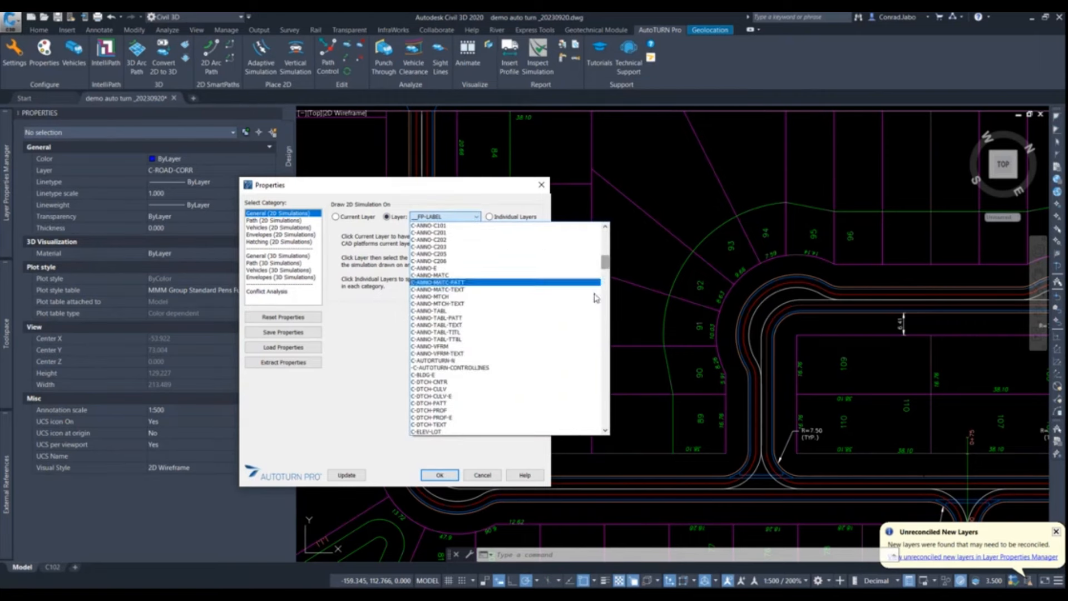
scroll(595, 295, "down", 4)
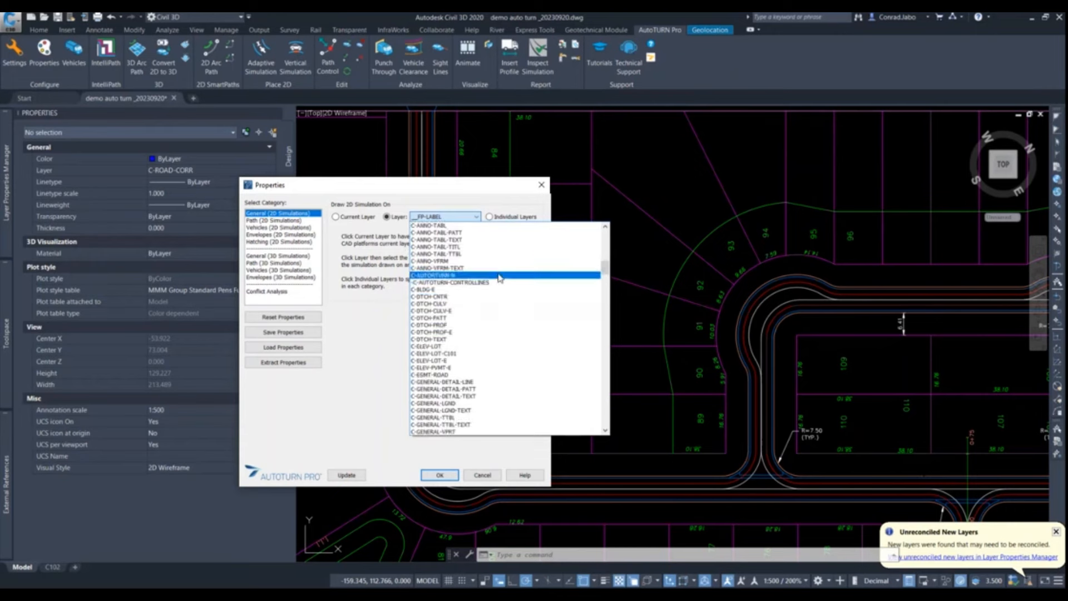
left_click(555, 189)
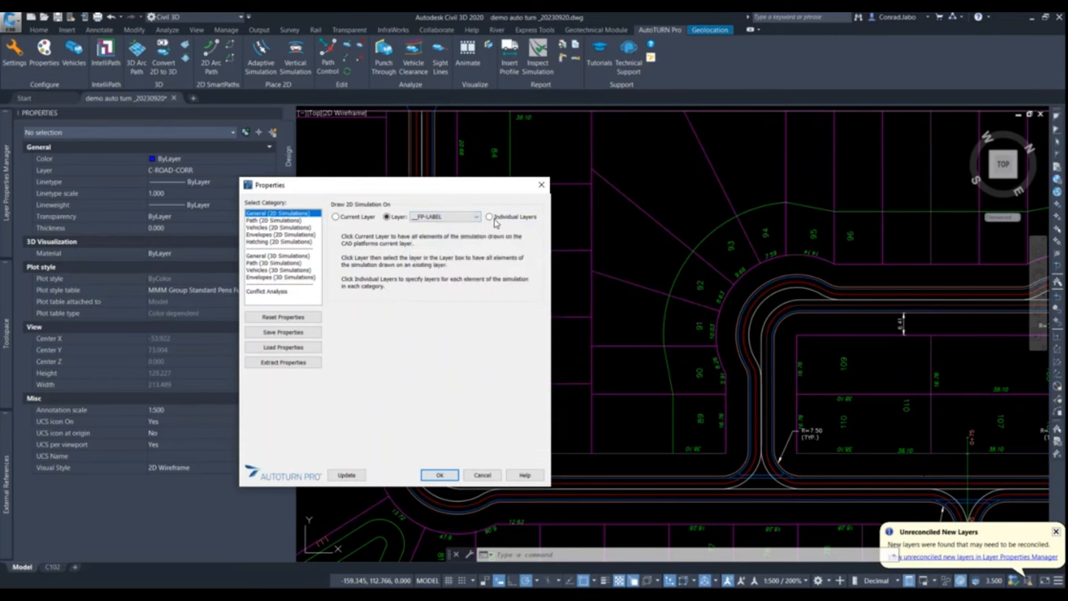
left_click(462, 216)
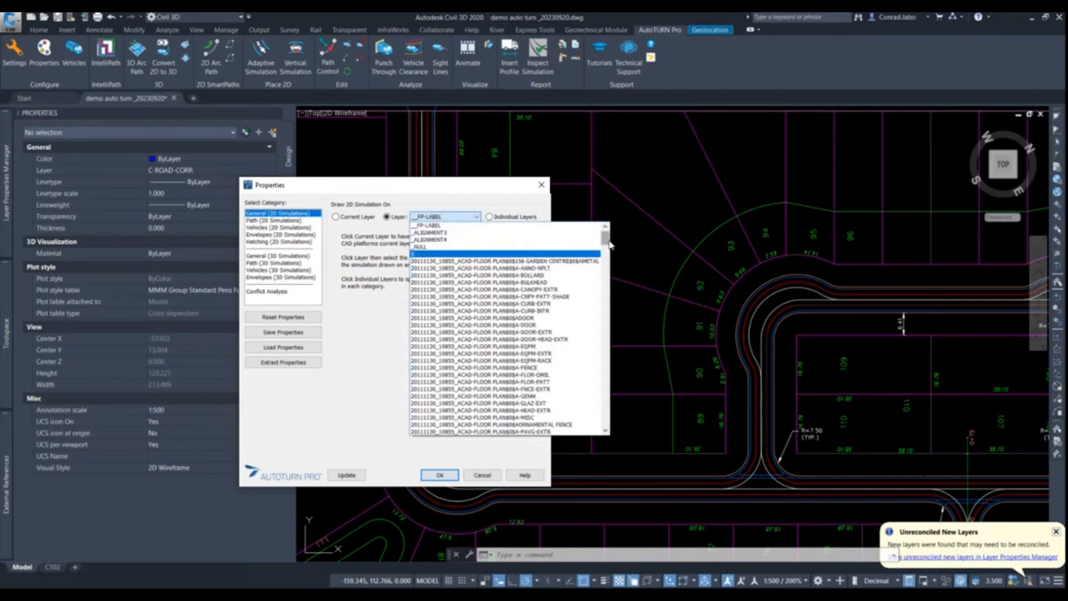
left_click_drag(605, 239, 604, 288)
scroll(523, 284, "up", 10)
left_click(446, 304)
left_click(278, 221)
left_click(436, 372)
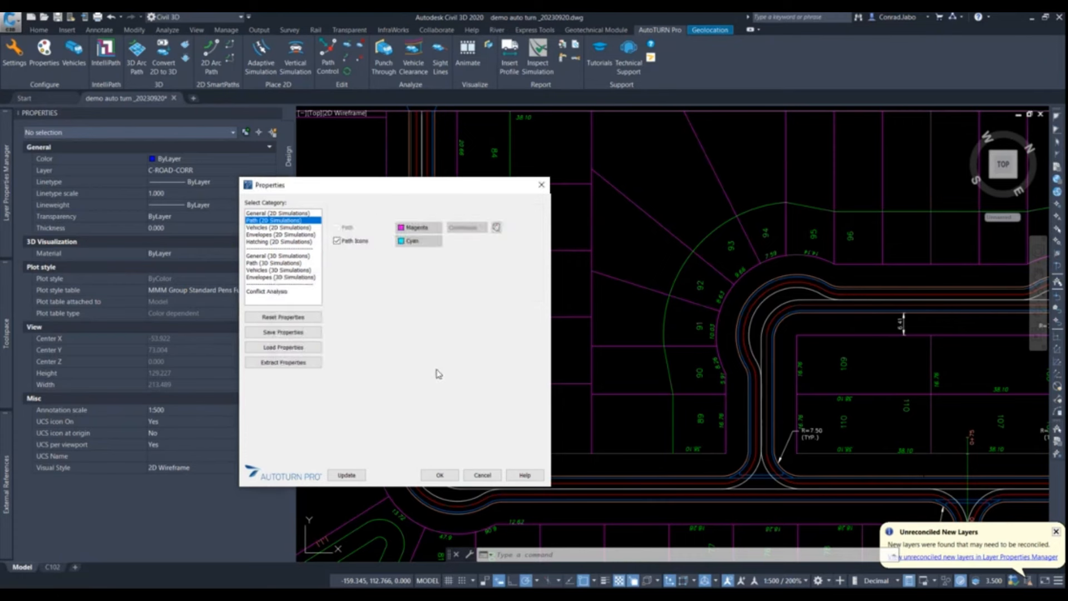
- Review the path draw options for 2D simulations and check the element properties of the path icons
left_click(294, 214)
left_click(295, 221)
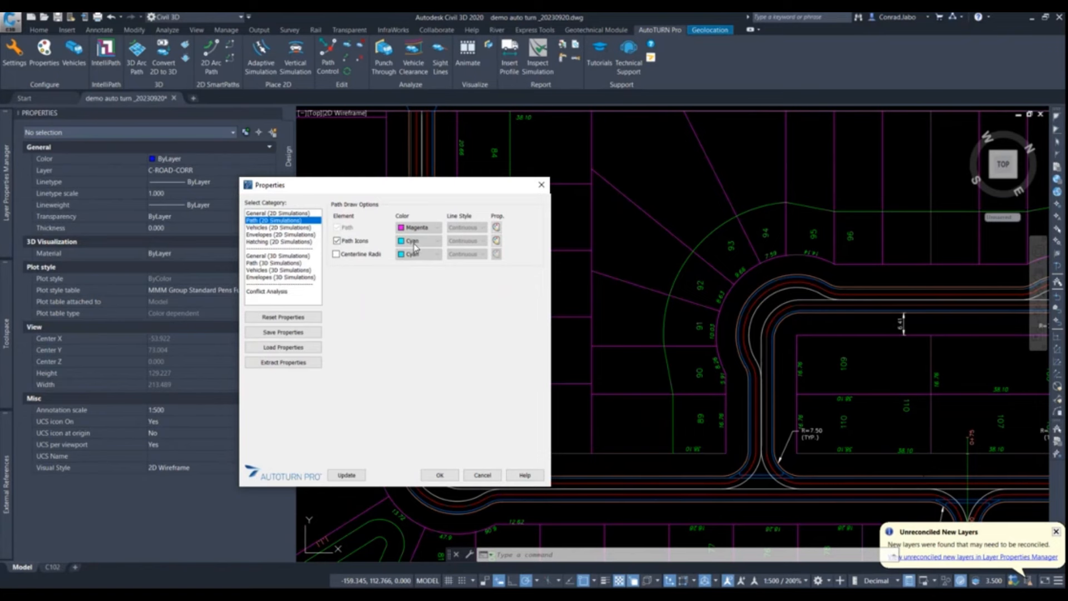
left_click(497, 240)
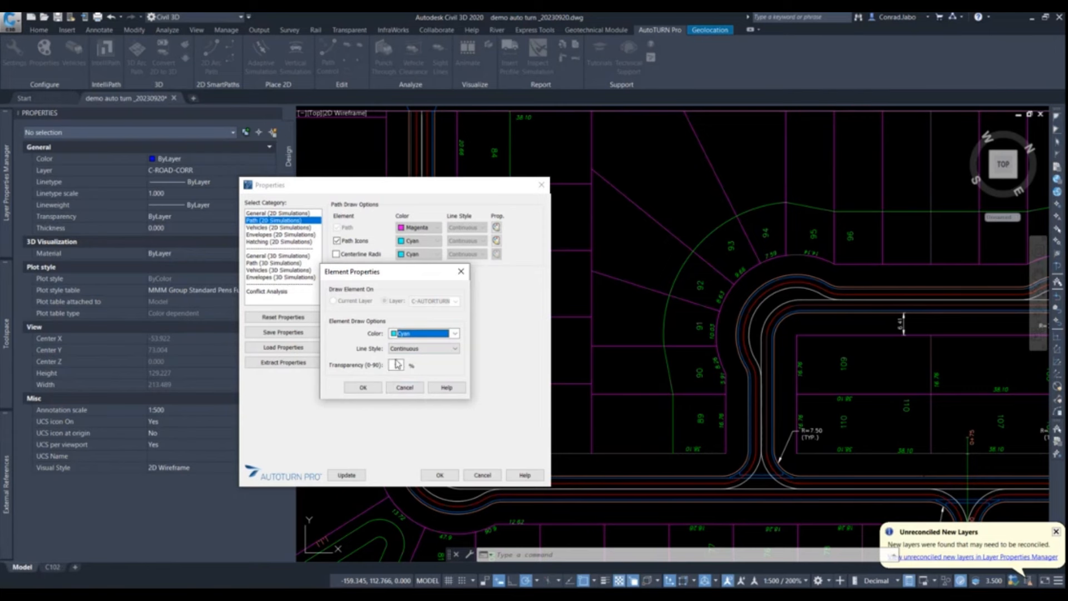
left_click(463, 271)
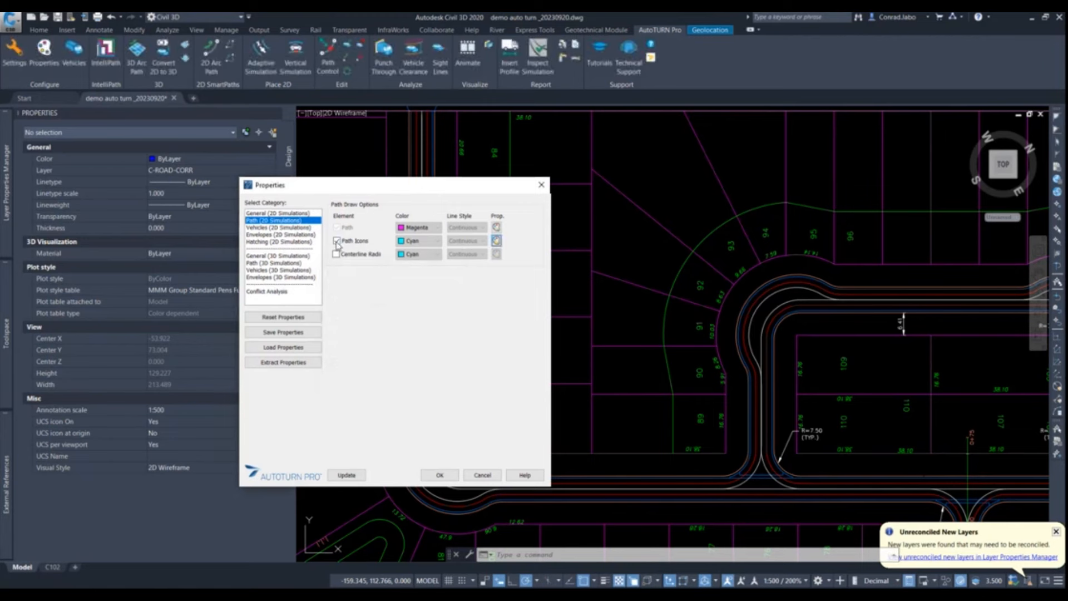
left_click(336, 242)
- Review the vehicle and envelope draw options for 2D simulations, including the vehicle name element
left_click(282, 228)
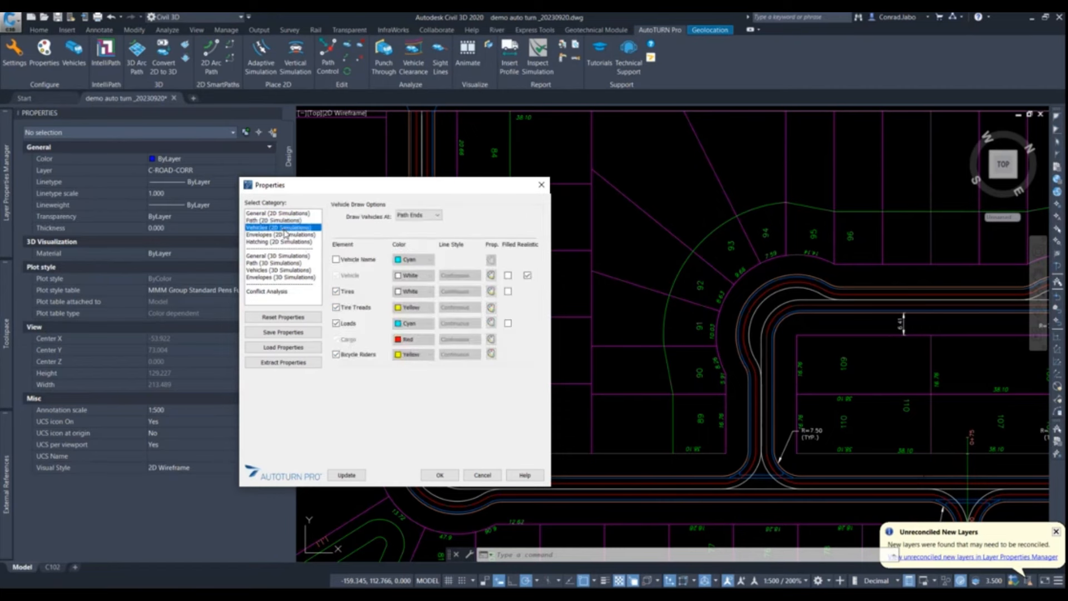
left_click(336, 259)
left_click(336, 260)
left_click(281, 235)
left_click(287, 228)
left_click(294, 236)
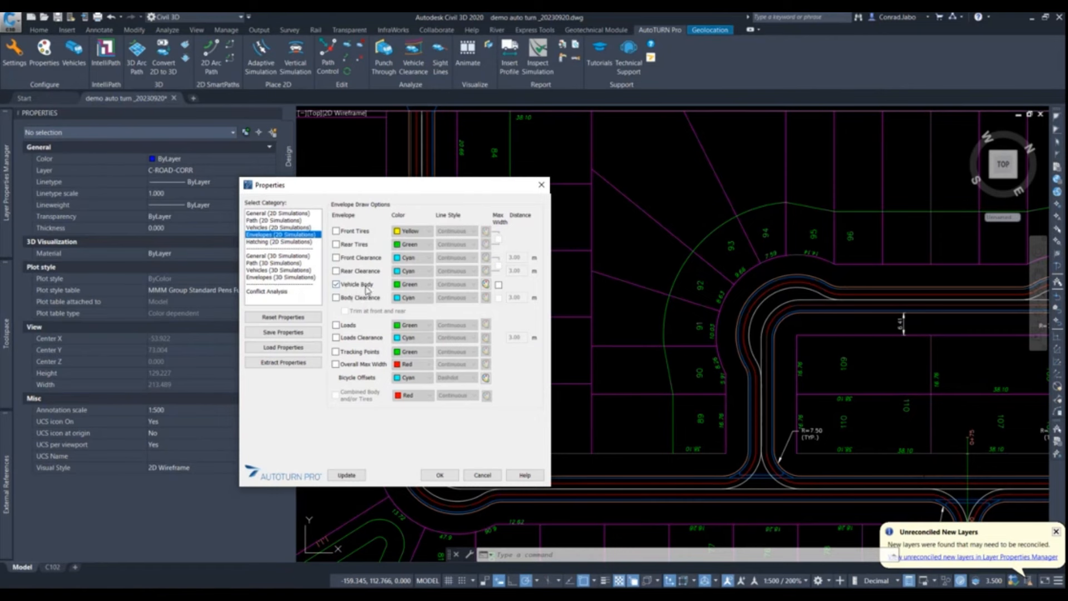
- Set the 2D simulation hatching to fill the Vehicle Body envelope and give the hatch 80% transparency
left_click(280, 242)
left_click(462, 246)
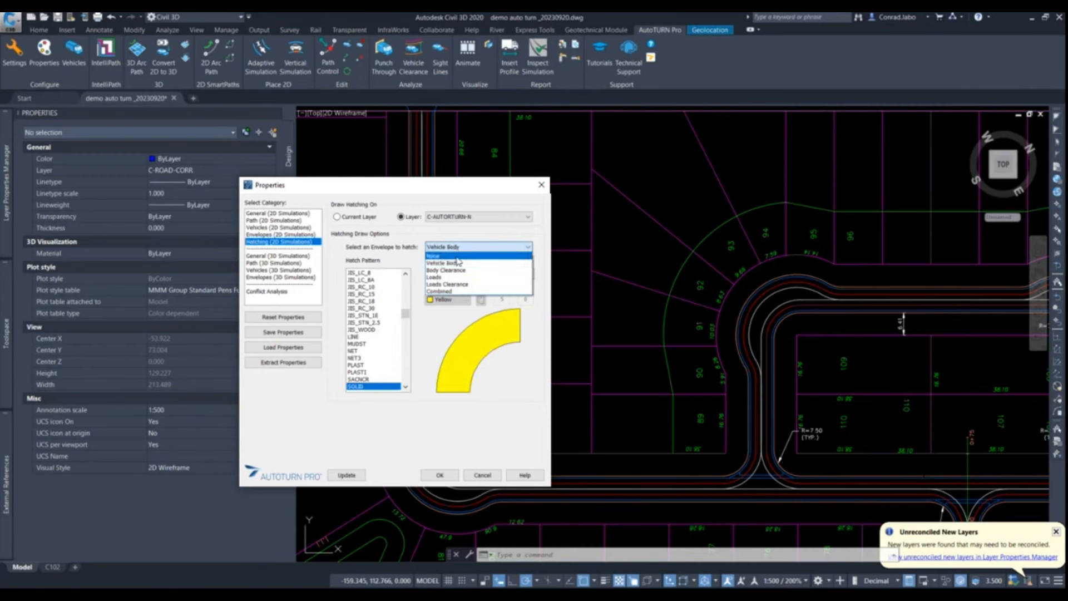
left_click(458, 263)
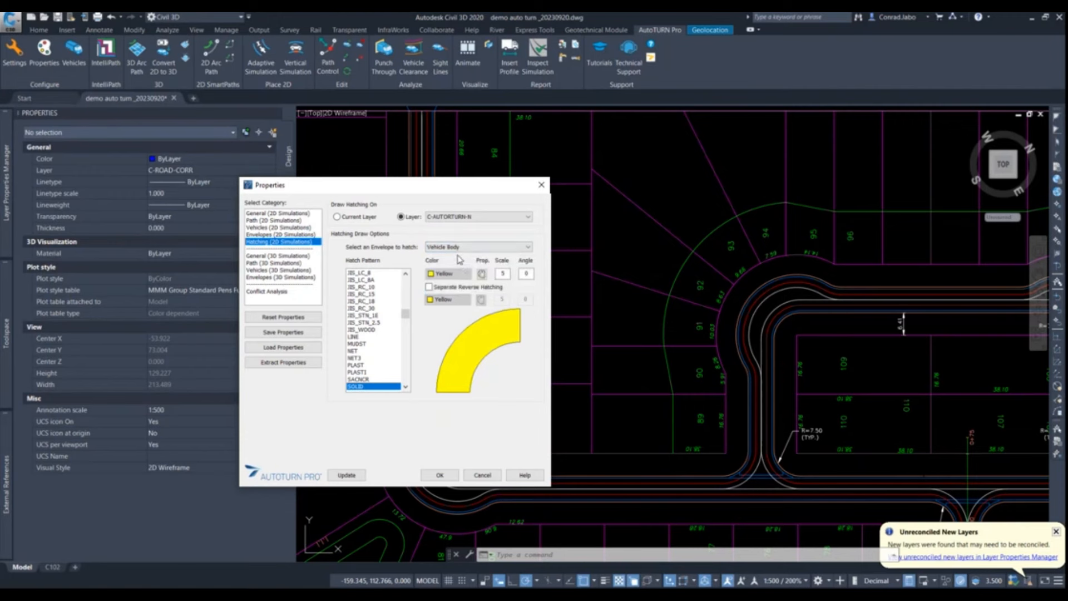
left_click(481, 274)
left_click(396, 365)
type("80")
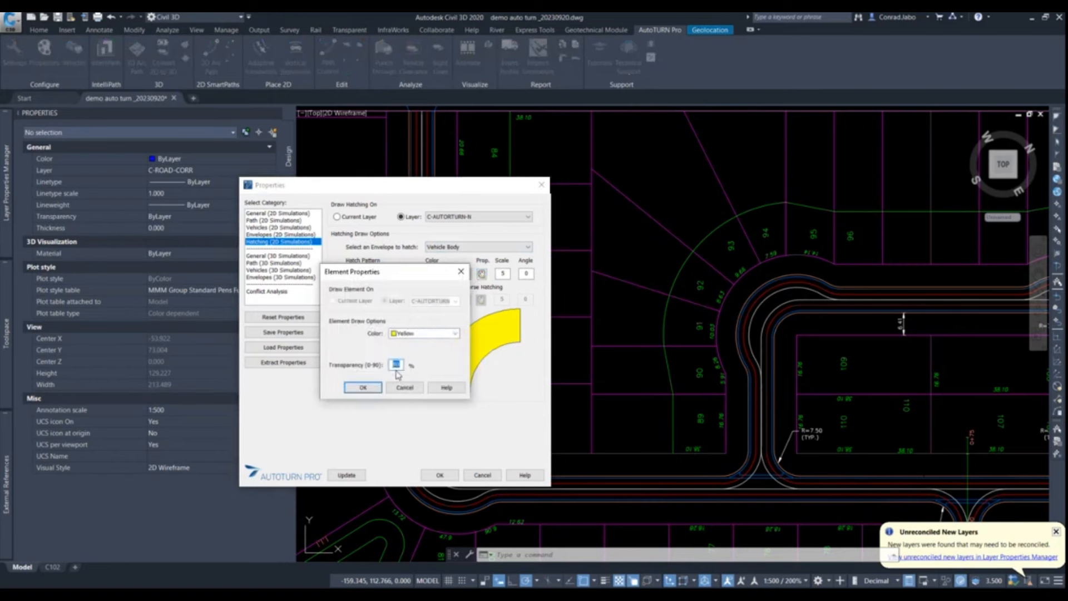
left_click(363, 388)
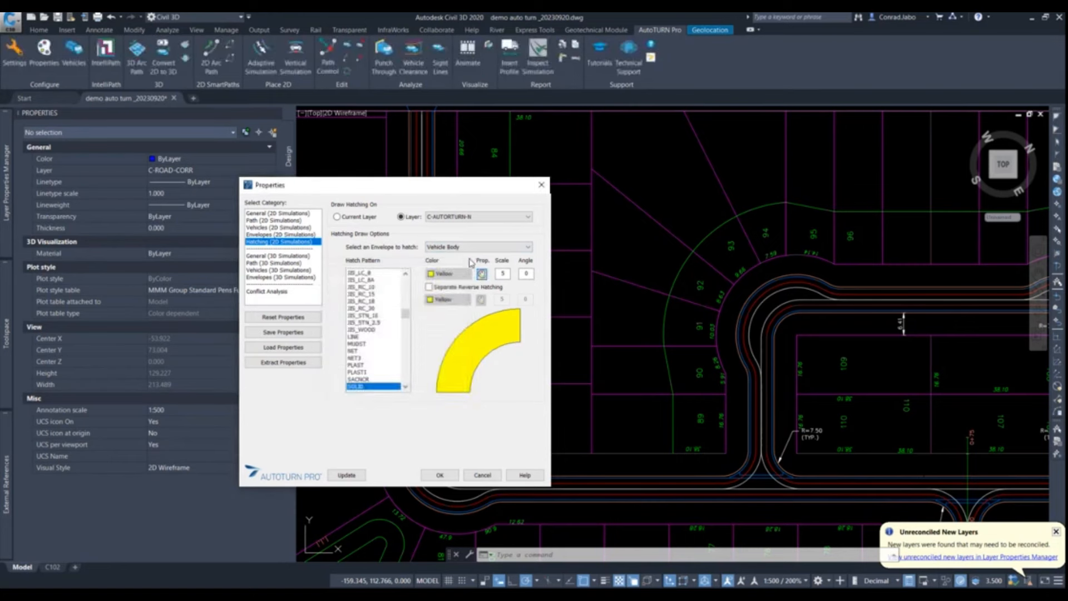
left_click(483, 252)
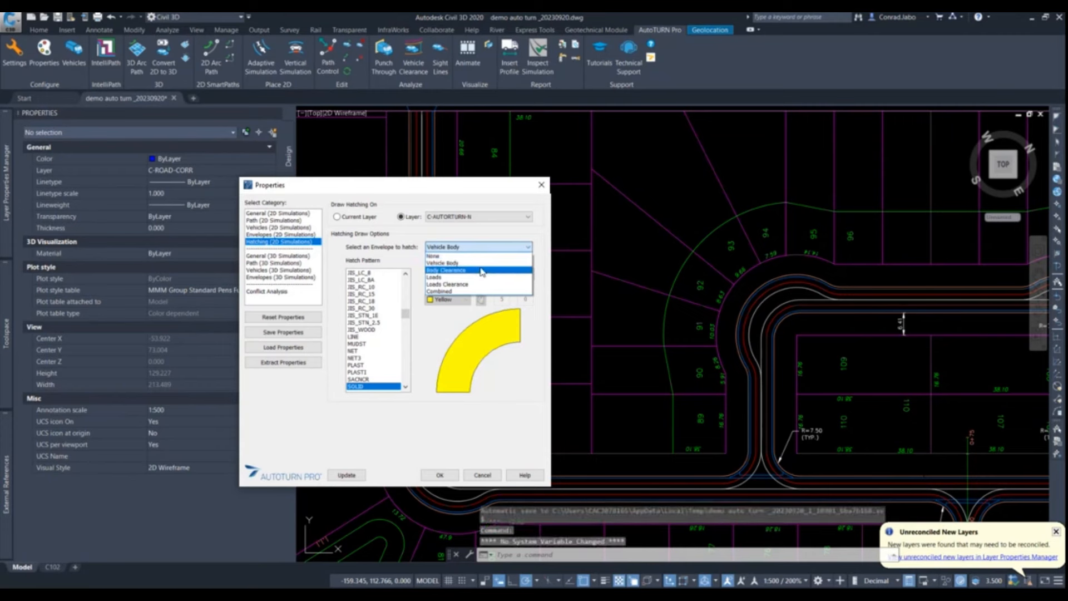
left_click(467, 345)
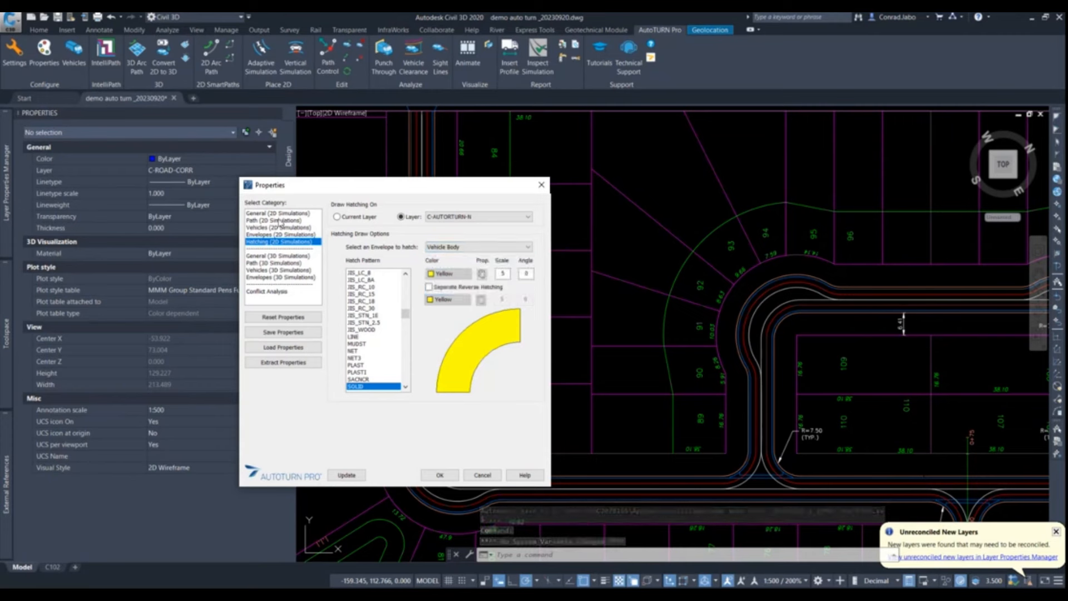
- Set C-ROAD-CURB-BACK as the obstacles layer for conflict analysis, check the obstacle conflicts' element properties and accept the simulation properties
left_click(278, 292)
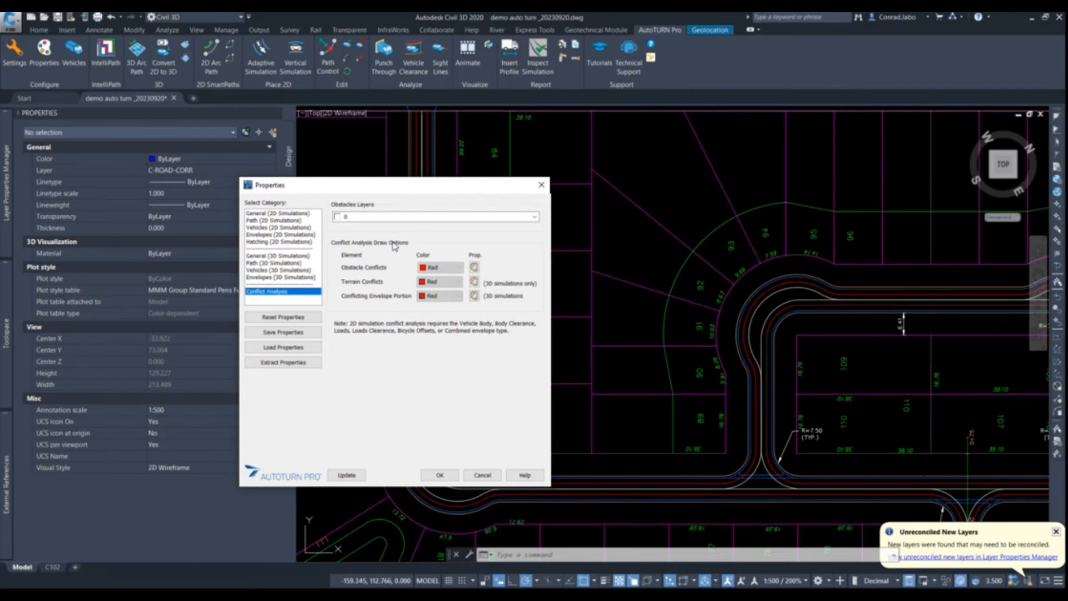
left_click(436, 219)
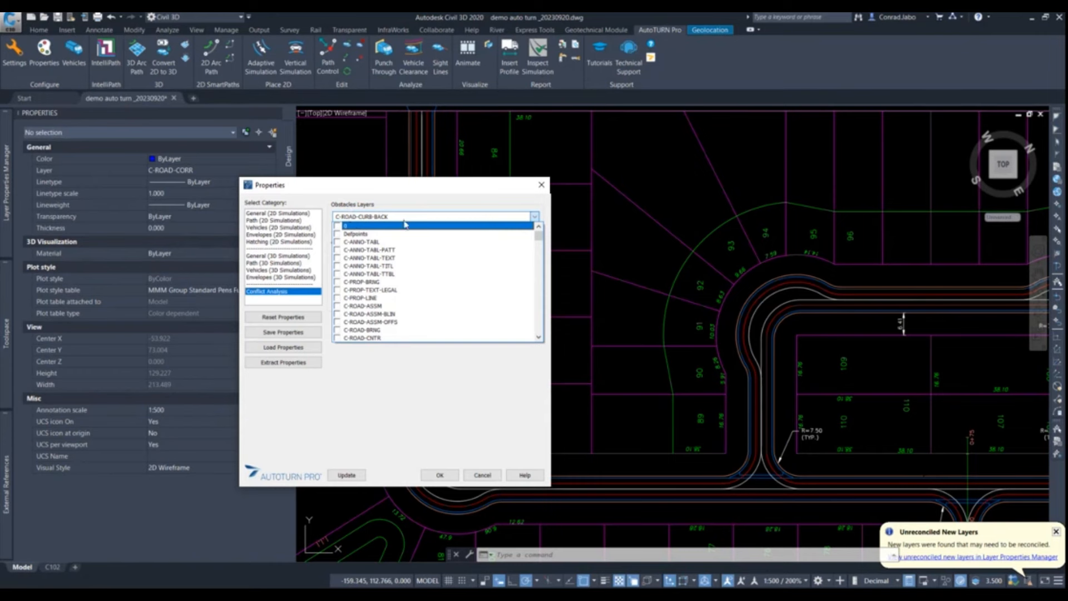
left_click(435, 207)
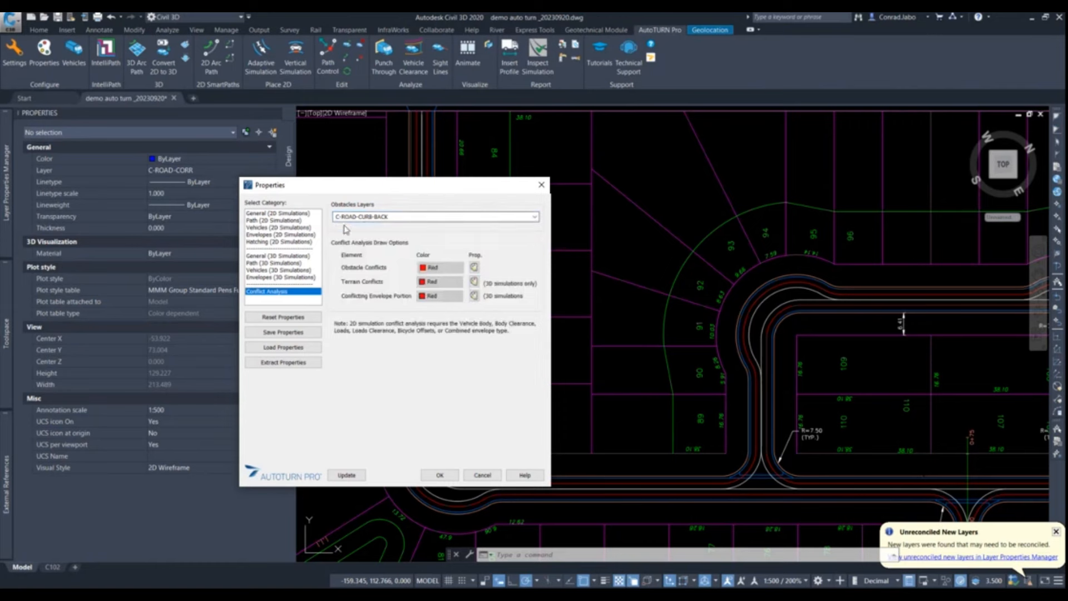
left_click(473, 269)
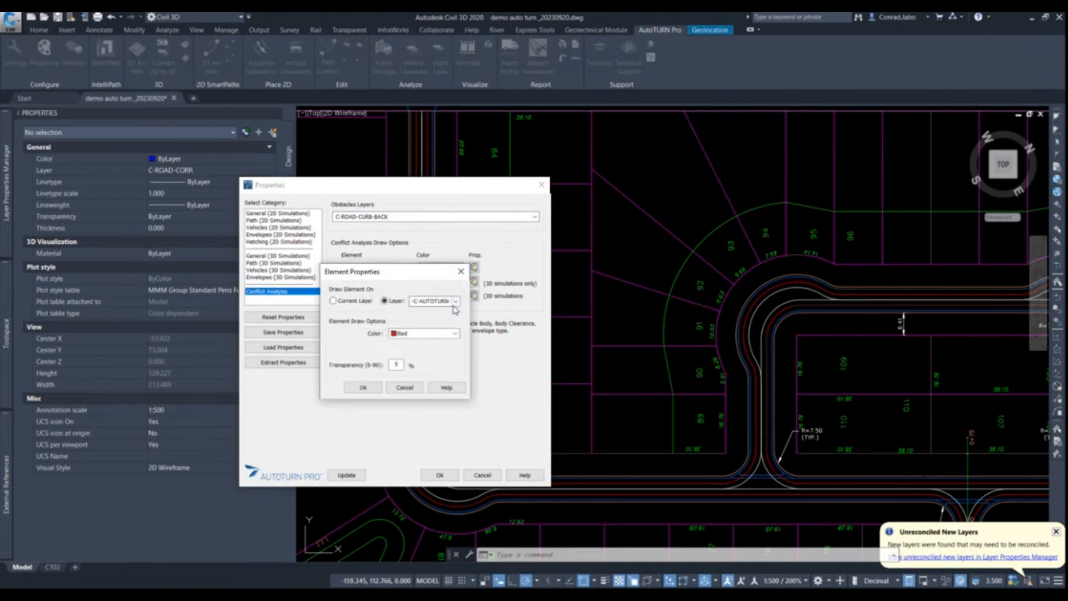
left_click(460, 272)
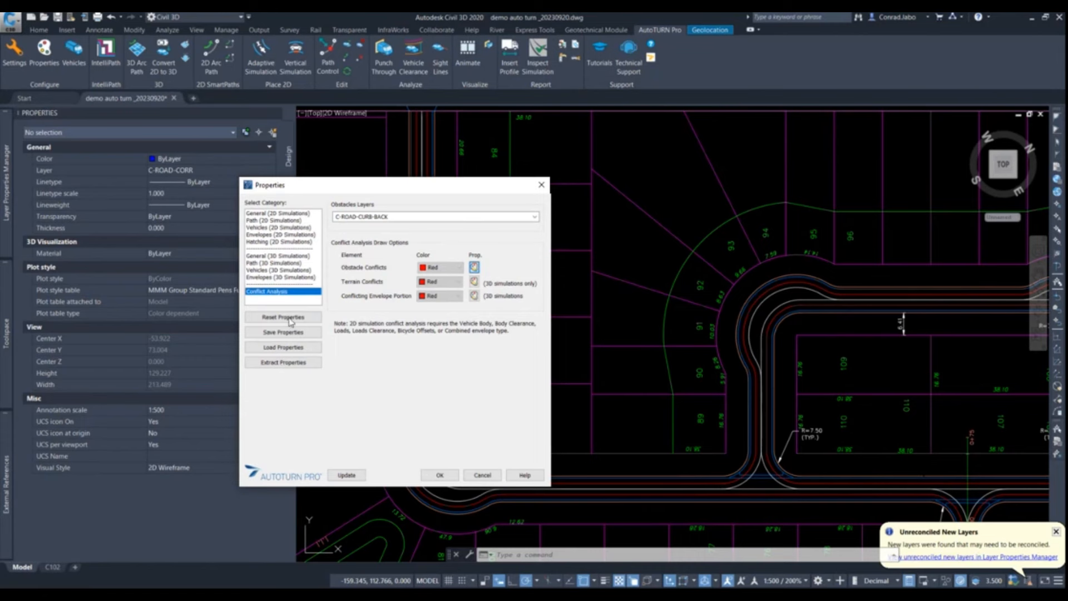
left_click(439, 475)
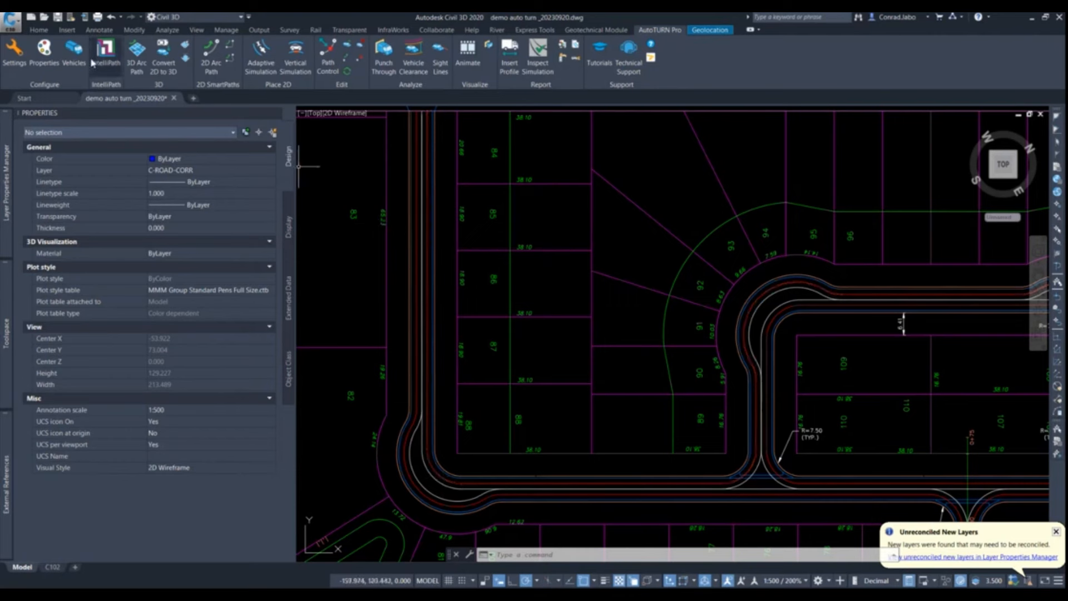
- Check the current vehicle in the vehicle library and look over the subdivision's road layout
left_click(75, 56)
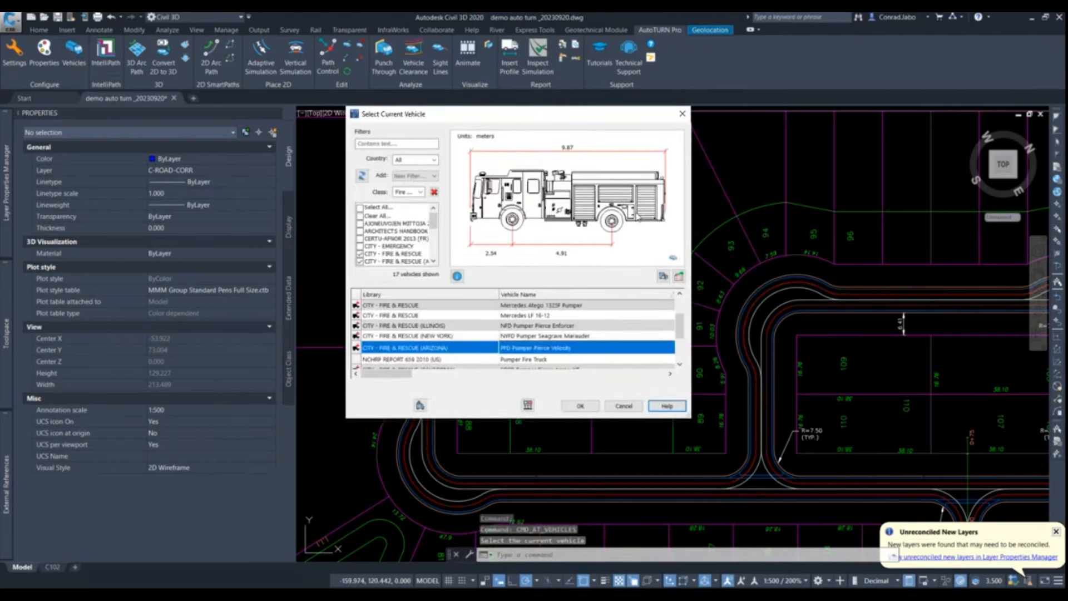
left_click(682, 114)
scroll(590, 401, "down", 2)
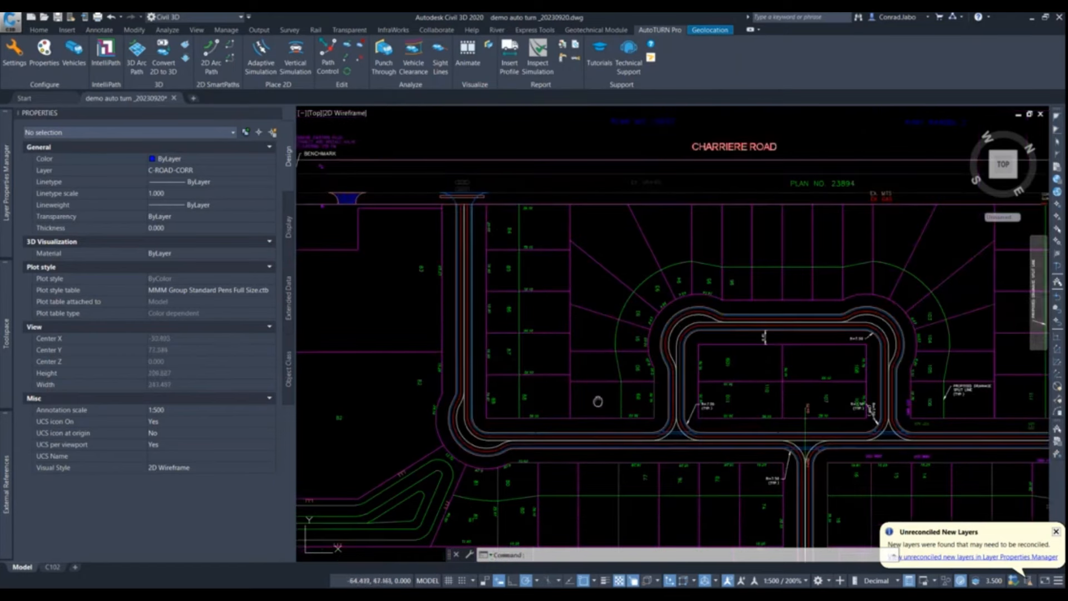
middle_click_drag(597, 401, 641, 372)
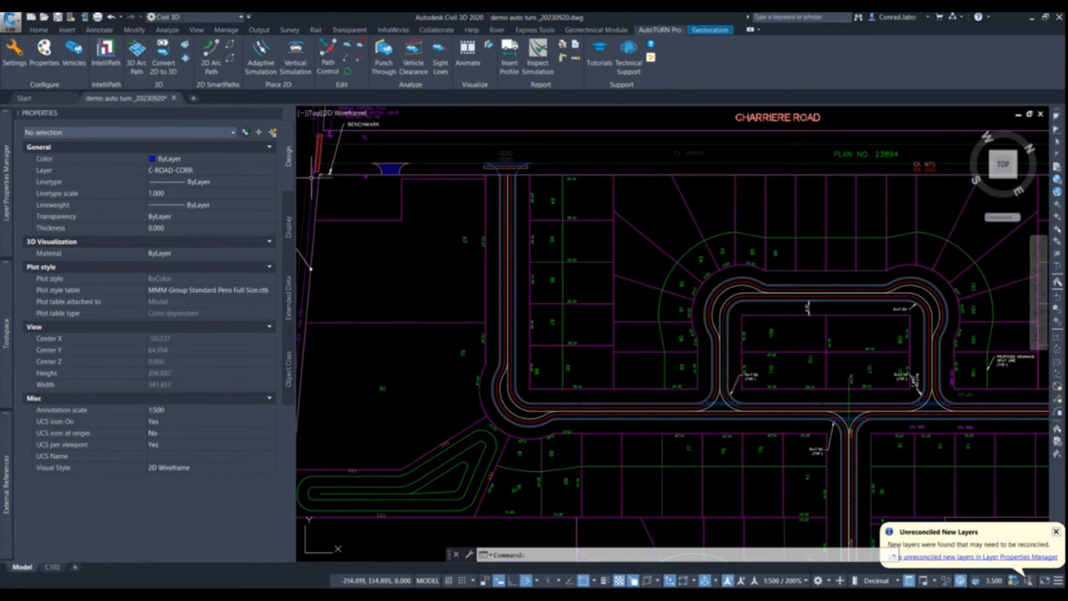
left_click(74, 53)
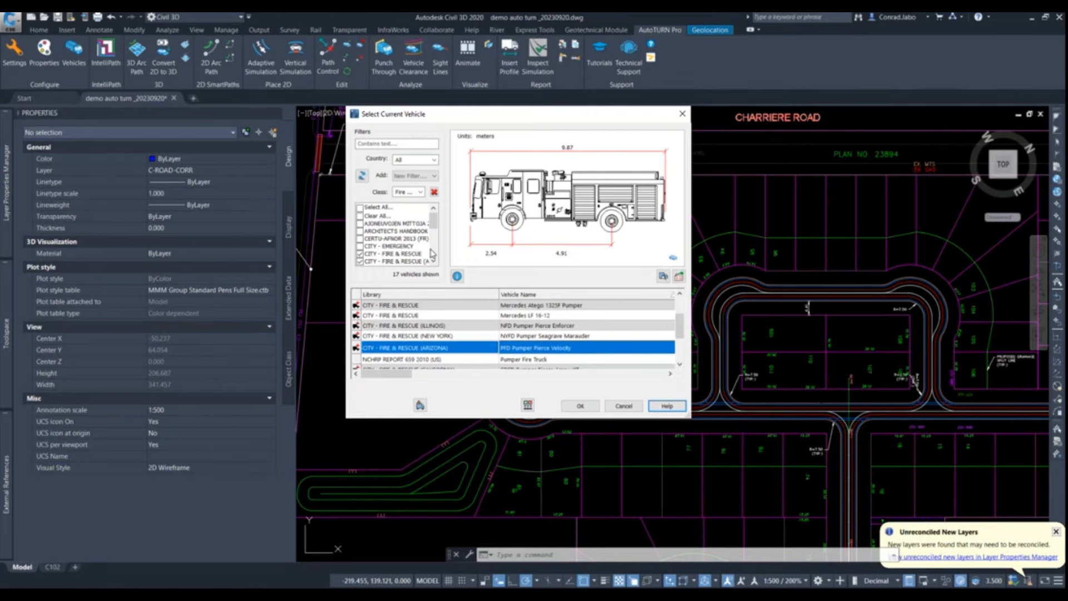
left_click(682, 114)
- Select the curb polyline along the inside of the road bend to check its layer
scroll(554, 373, "up", 2)
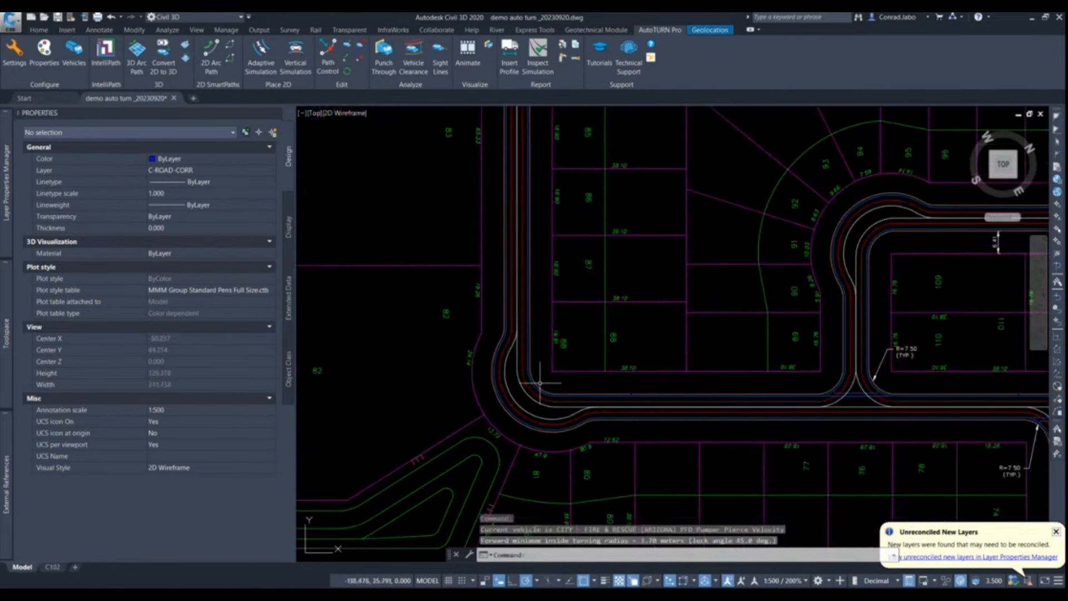
left_click(537, 384)
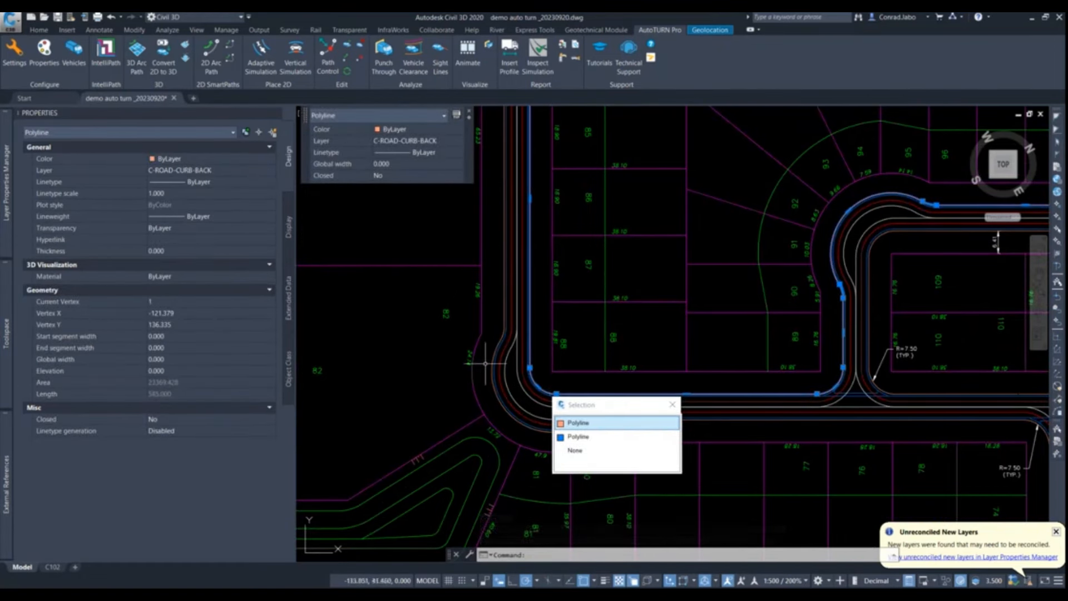
scroll(501, 363, "down", 2)
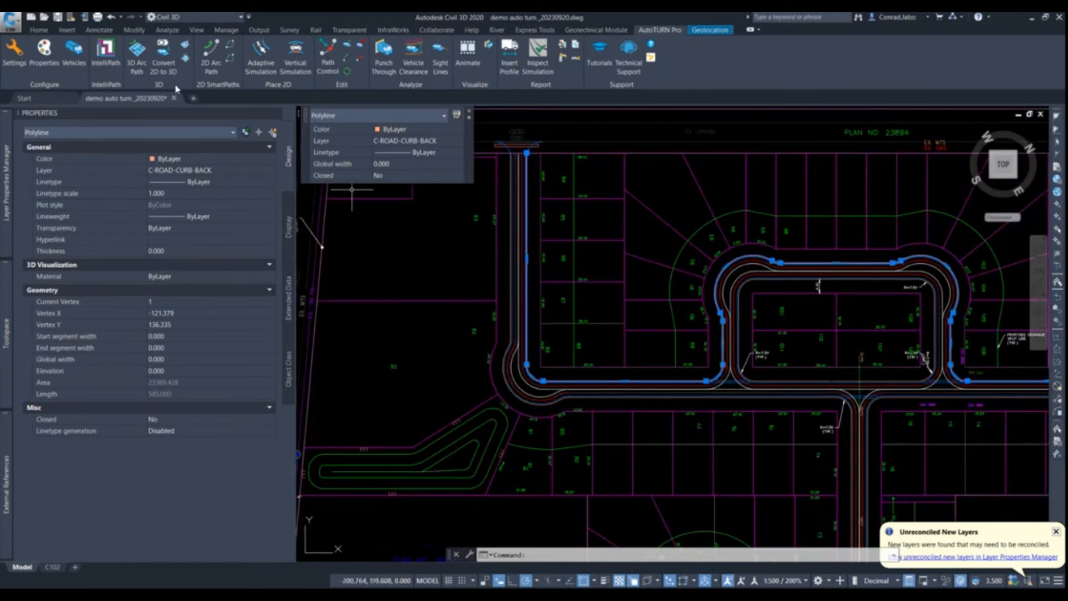
- Open the current vehicle selection and remove the Class filter from the vehicle list
left_click(87, 65)
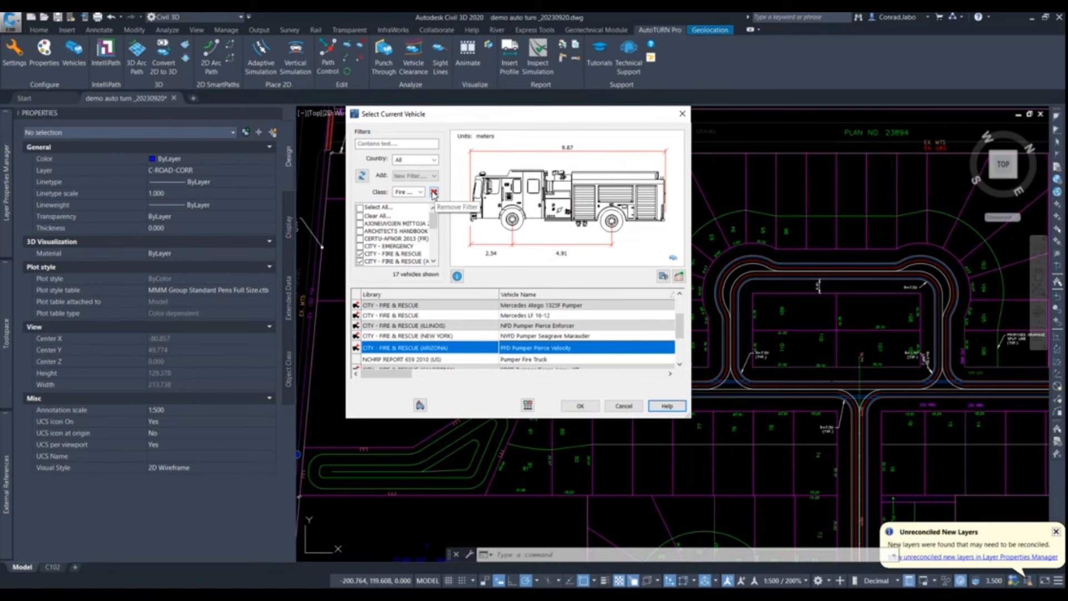
left_click(433, 193)
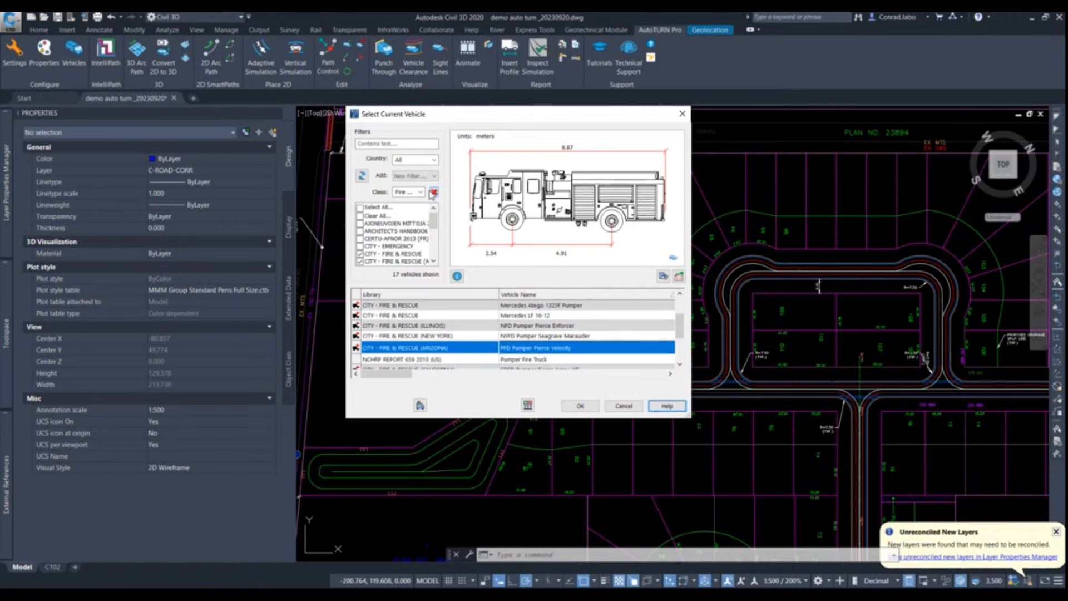
left_click(434, 192)
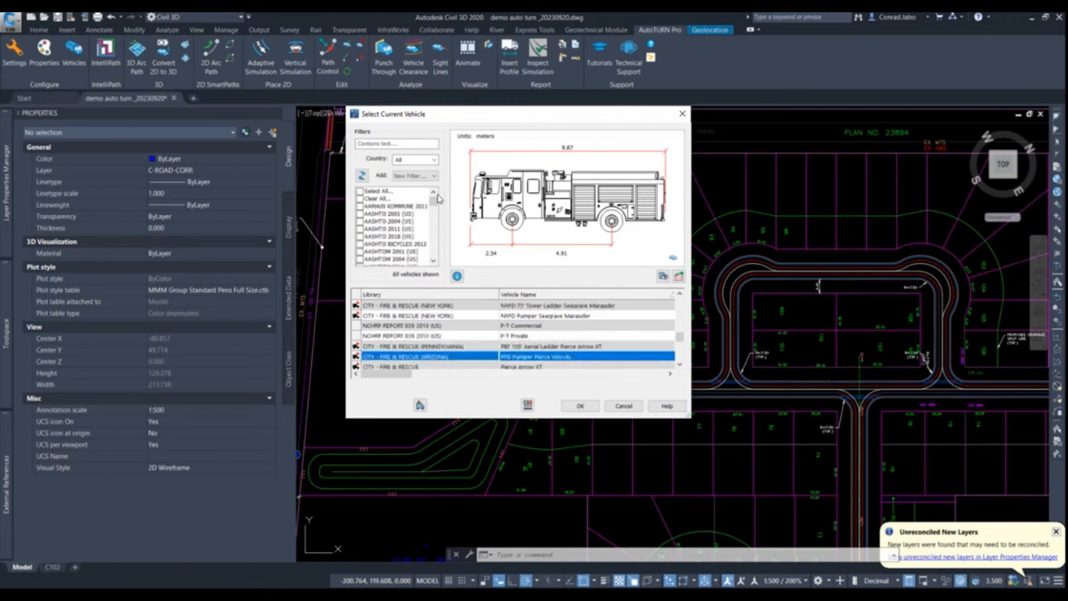
left_click(434, 161)
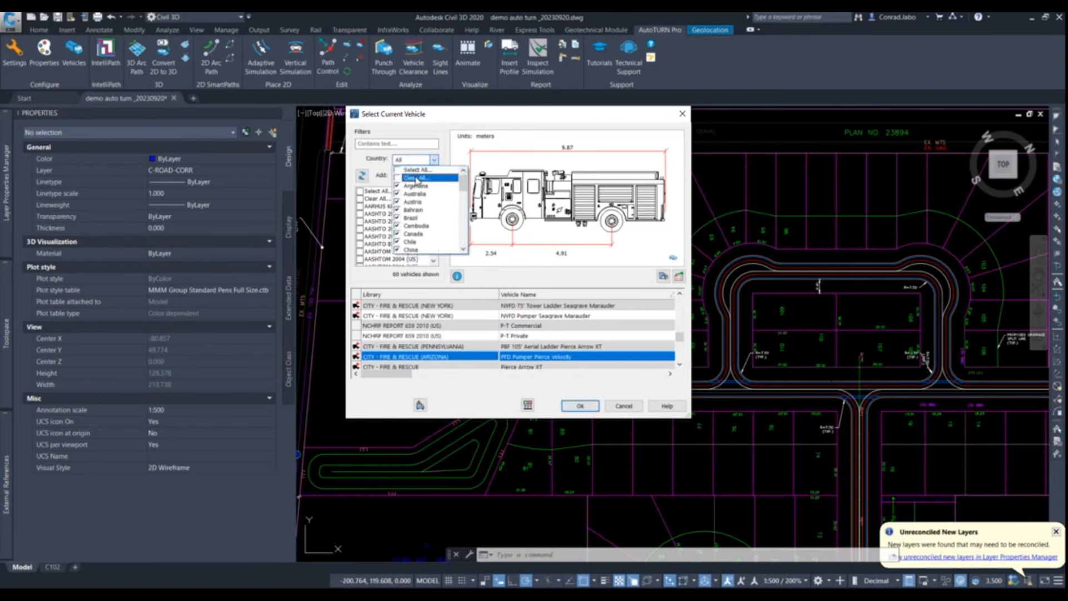
left_click(416, 179)
scroll(428, 211, "down", 5)
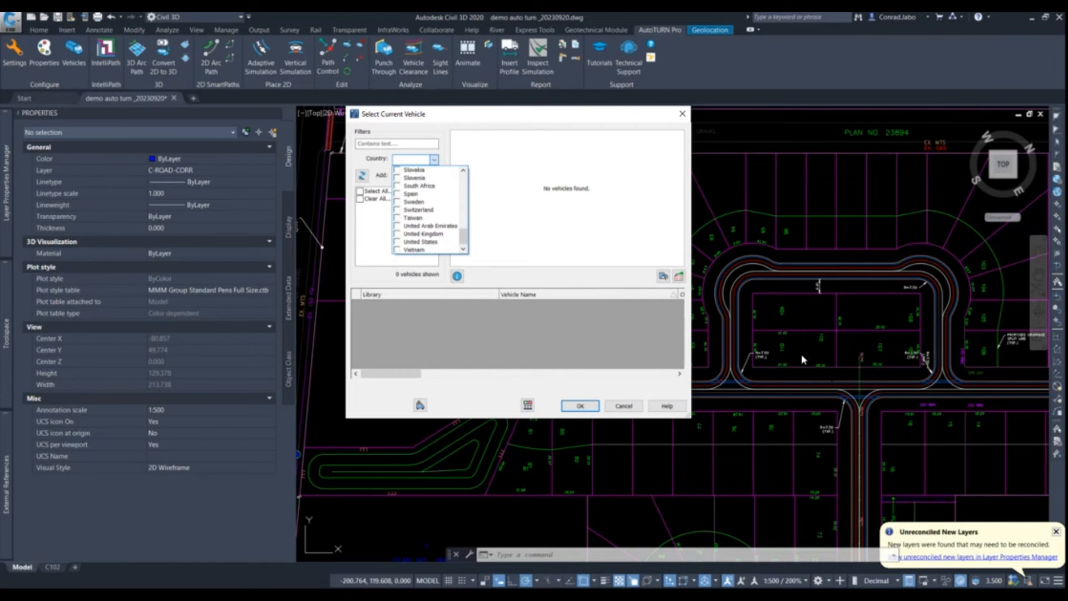
left_click(382, 240)
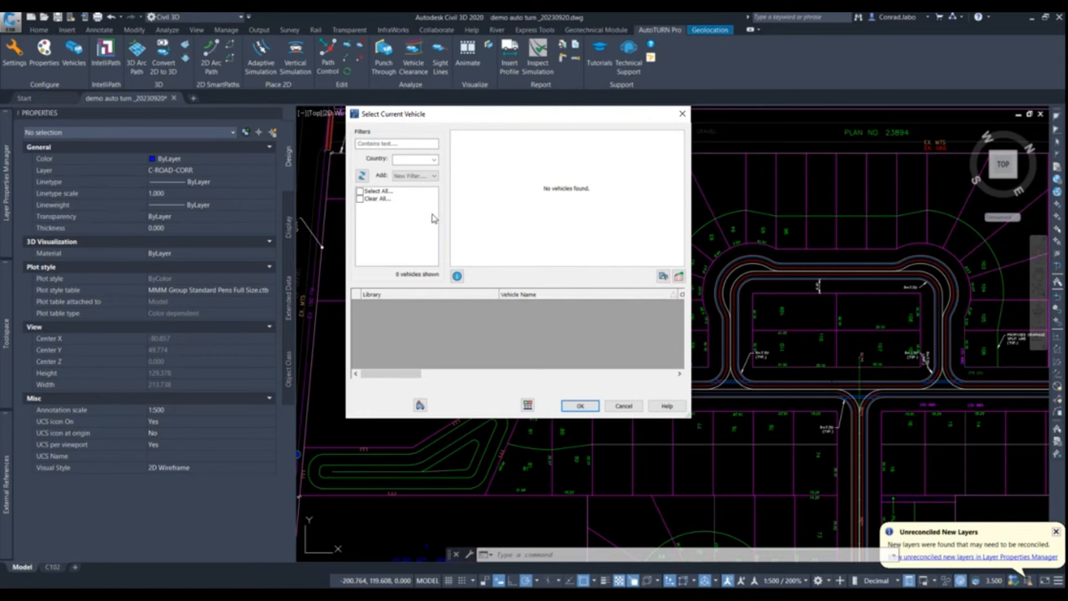
left_click(420, 161)
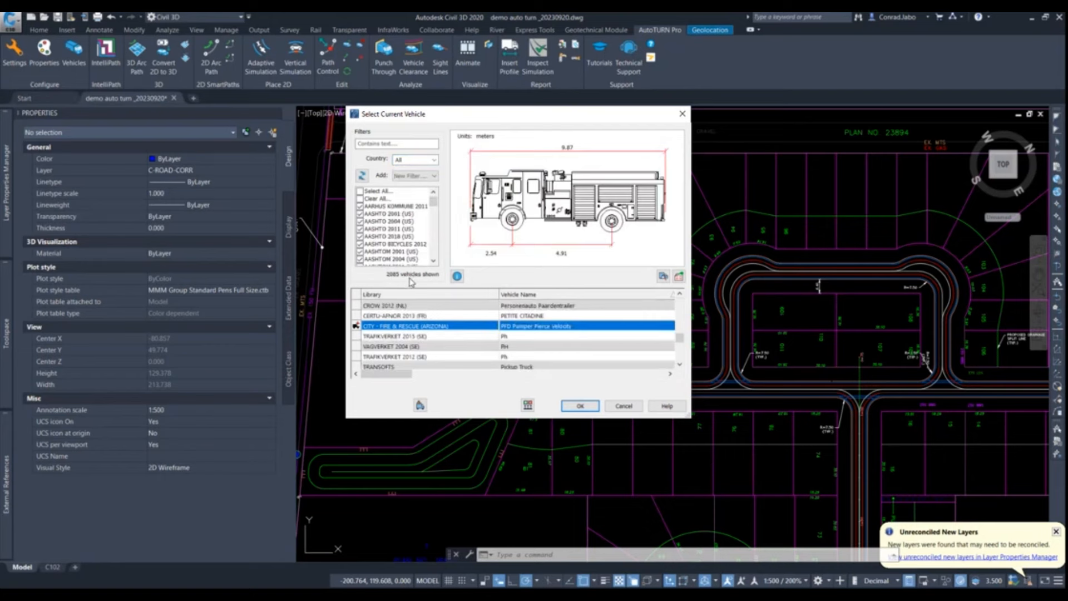
- Filter the vehicle list by country so that only Canada and United States are included
left_click(434, 160)
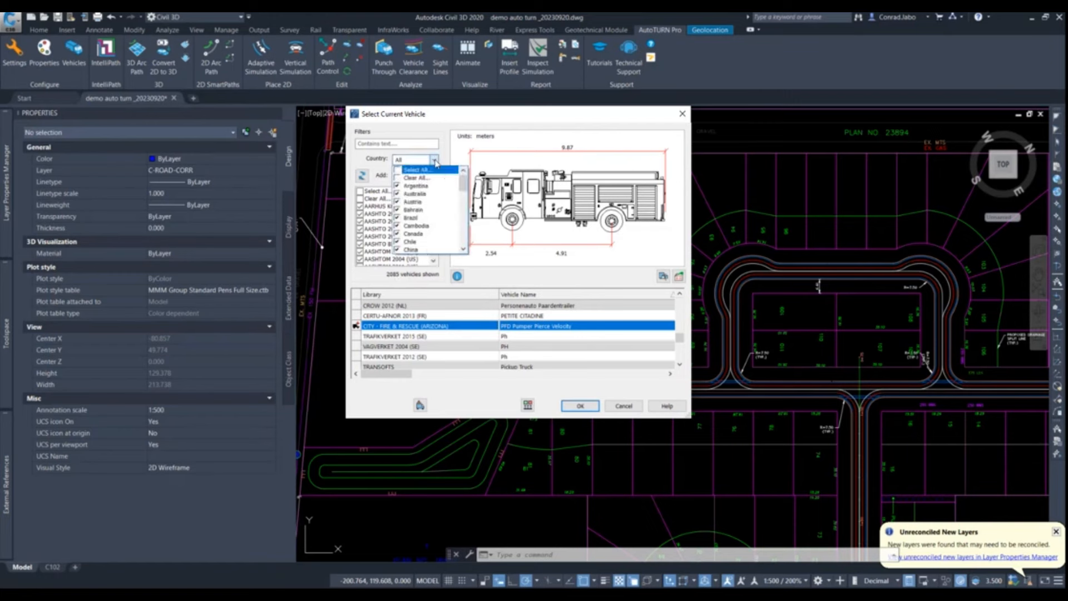
mouse_move(464, 189)
left_mouse_down()
mouse_move(471, 252)
mouse_move(478, 191)
left_mouse_up()
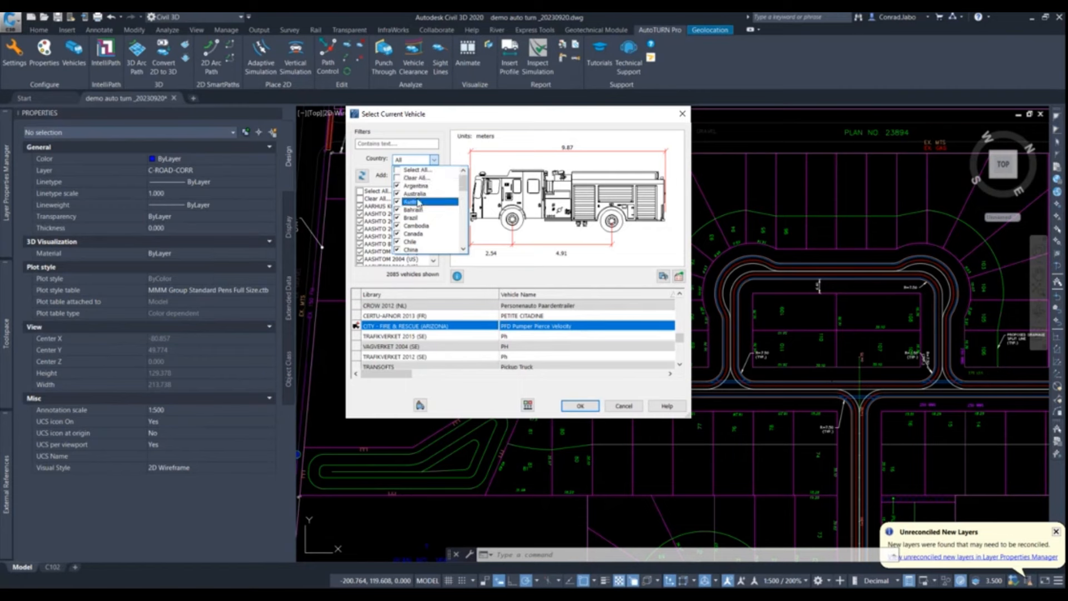
left_click(421, 178)
left_click(413, 233)
scroll(414, 234, "down", 10)
left_click(415, 233)
- Add a Class filter to the vehicle list and look through its available vehicle classes
left_click(433, 176)
left_click(415, 193)
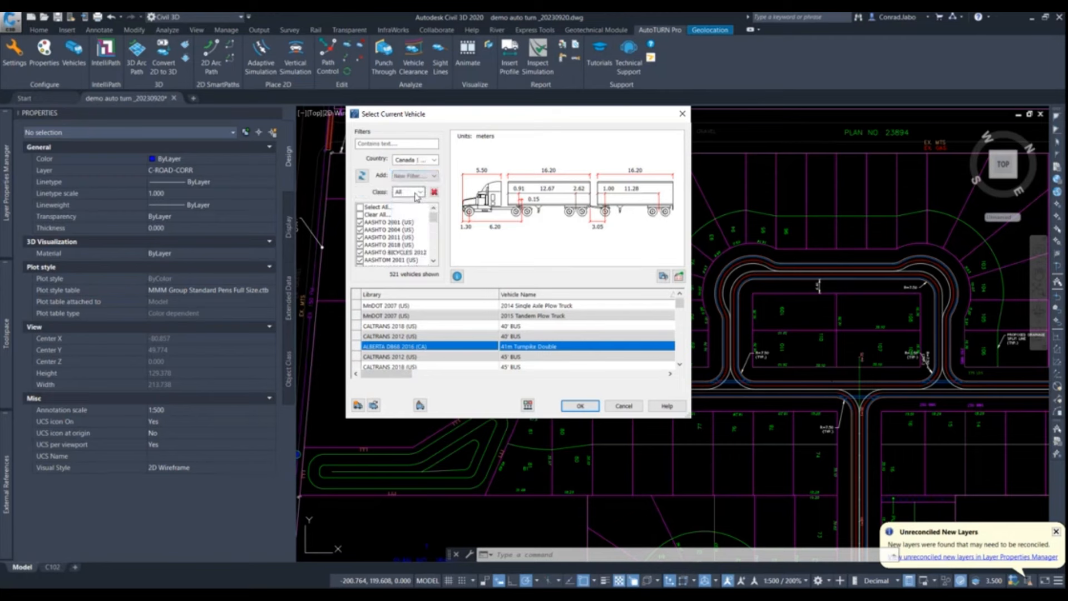
left_click(417, 193)
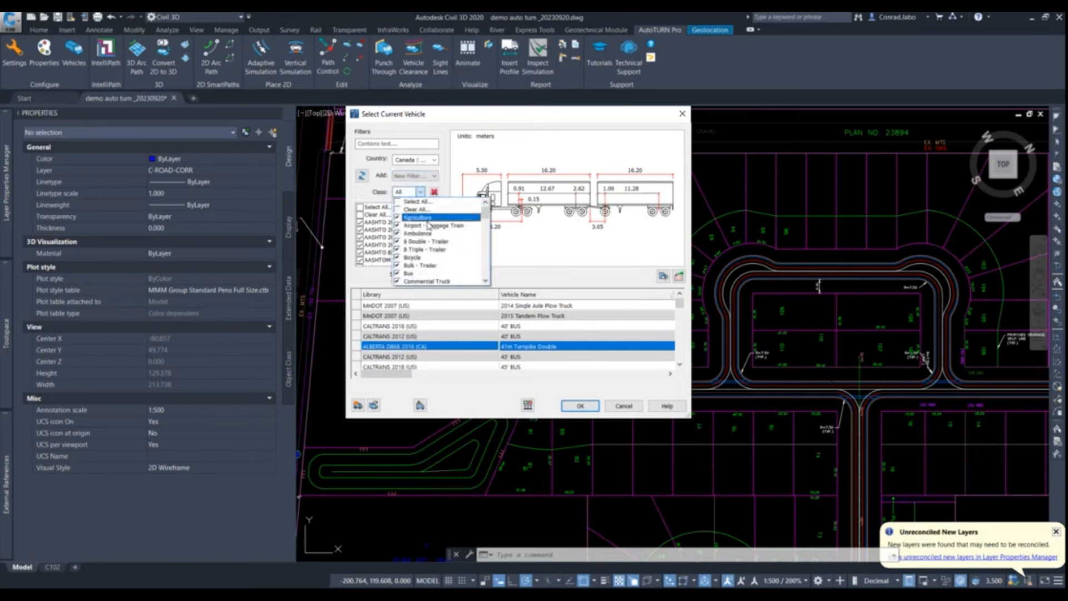
scroll(440, 245, "down", 6)
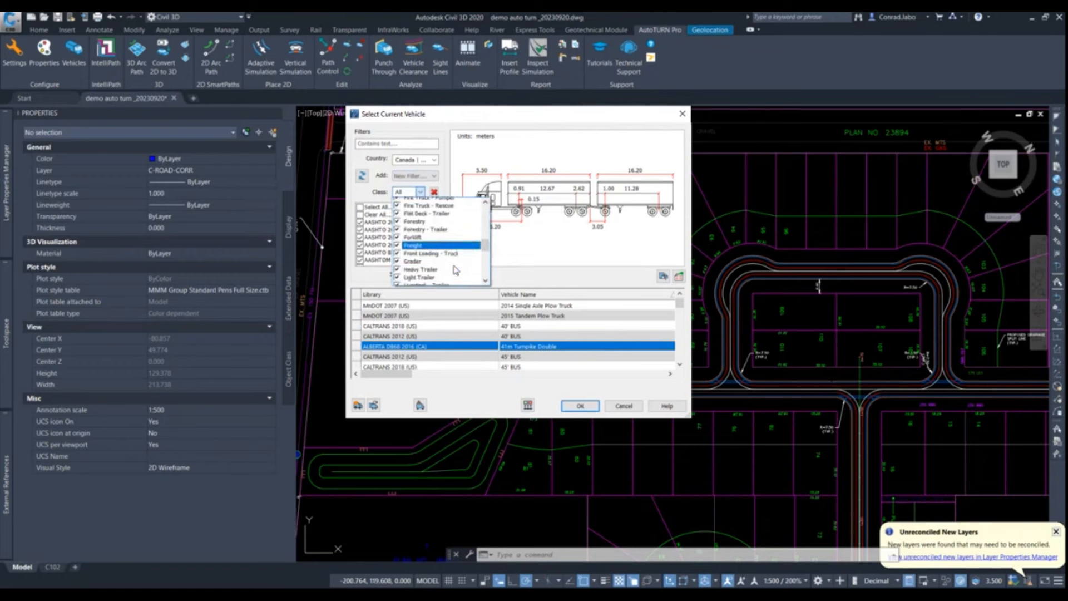
scroll(453, 267, "up", 6)
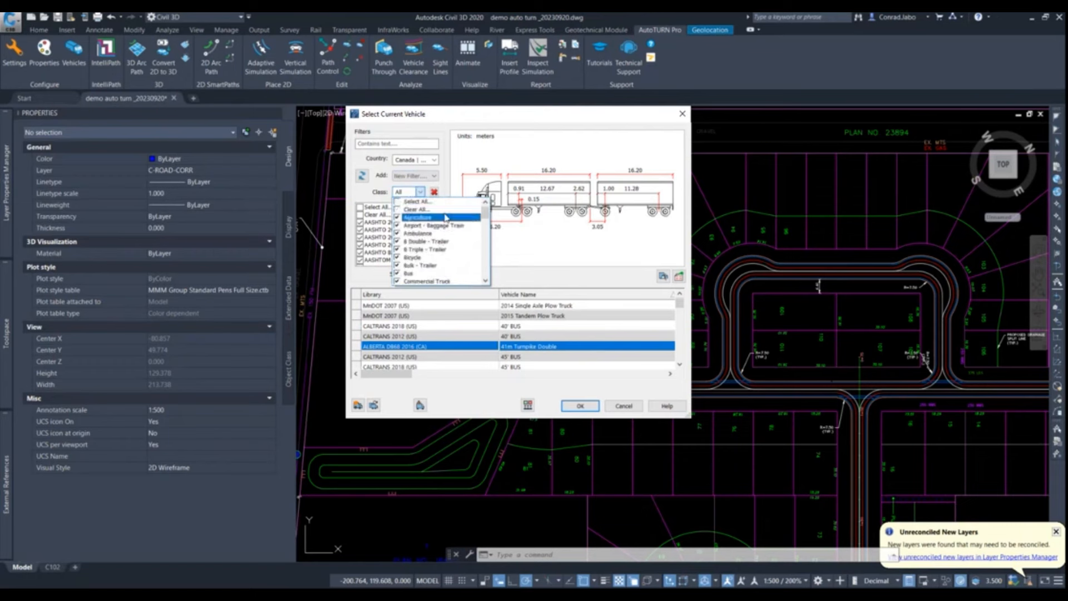
- Filter the vehicle list by class so that only Fire Truck - Aerial, Fire Truck - Pumper and Fire Truck - Rescue are included
left_click(416, 210)
scroll(443, 249, "down", 6)
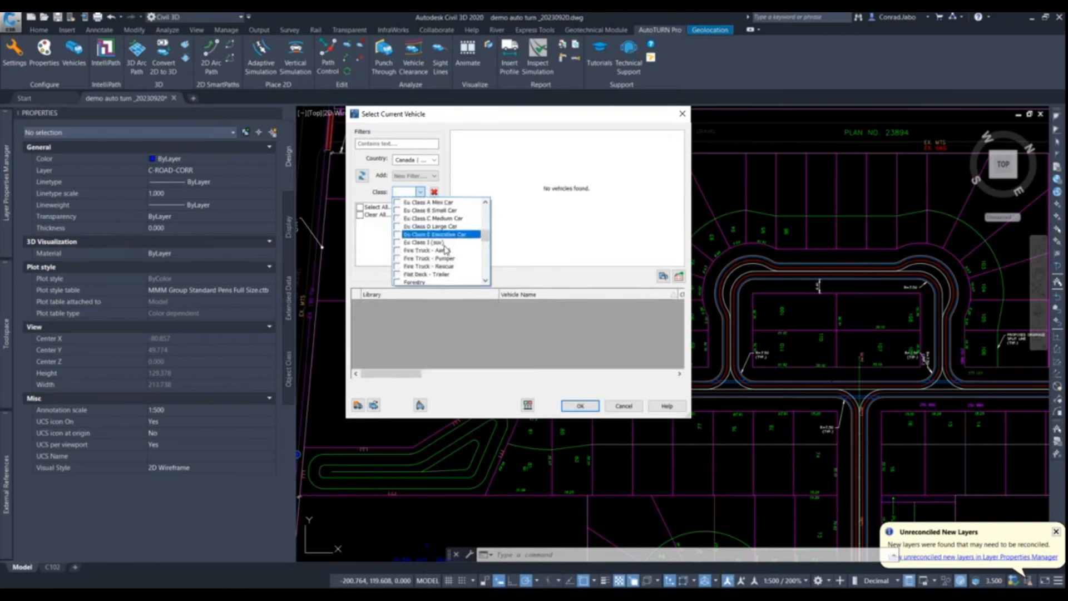
scroll(443, 250, "up", 1)
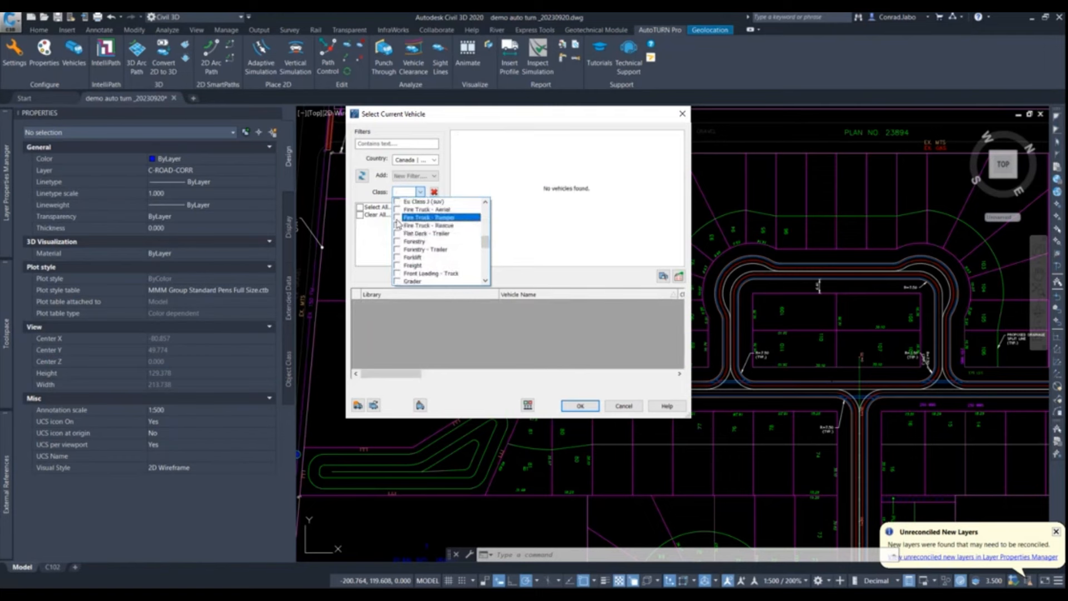
left_click(397, 218)
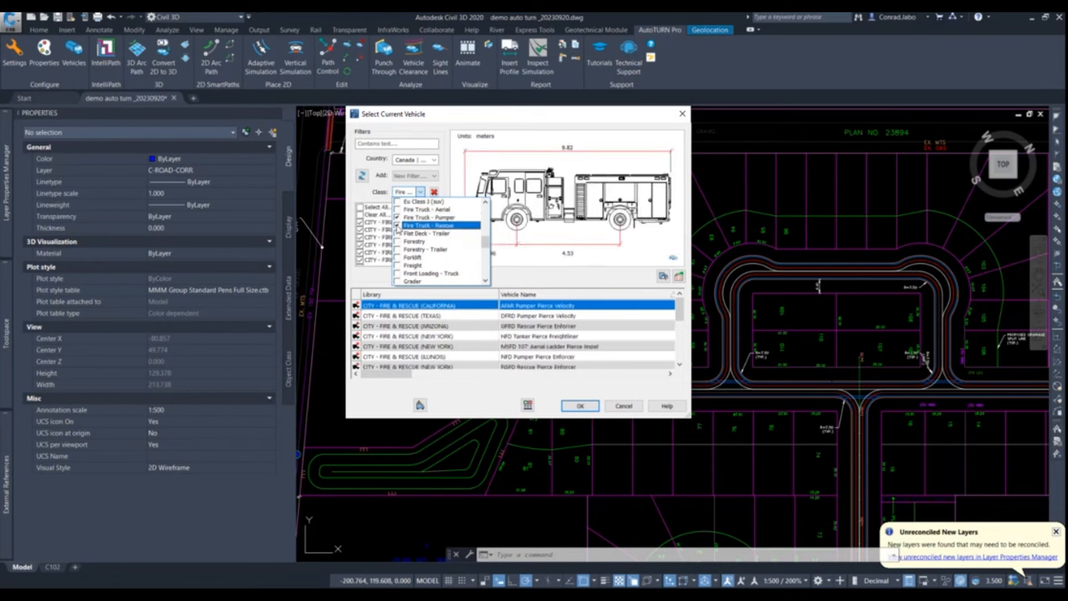
left_click(397, 210)
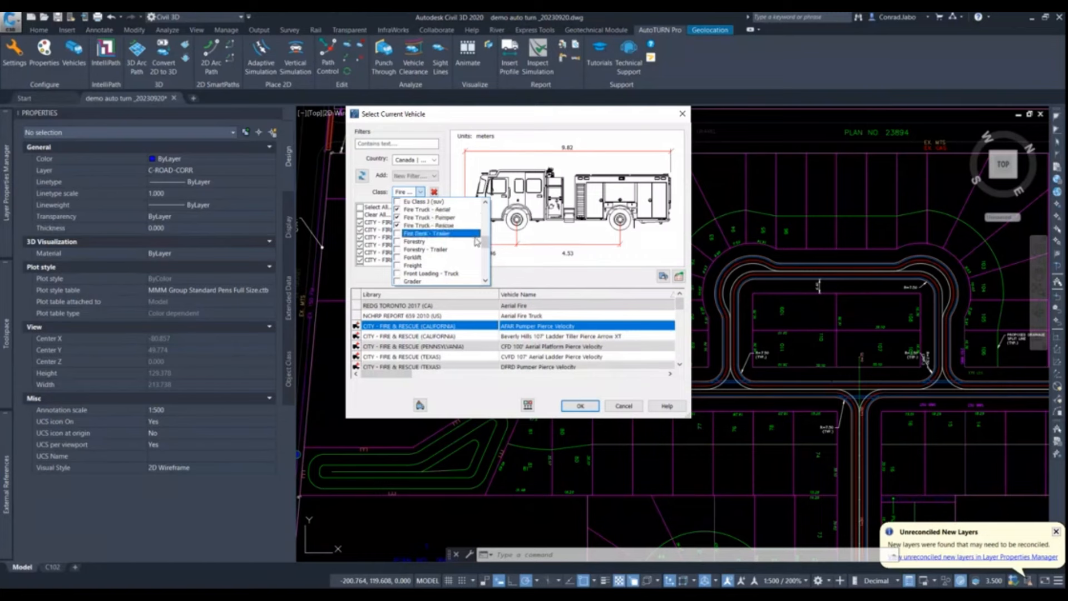
scroll(548, 291, "down", 1)
left_click(548, 291)
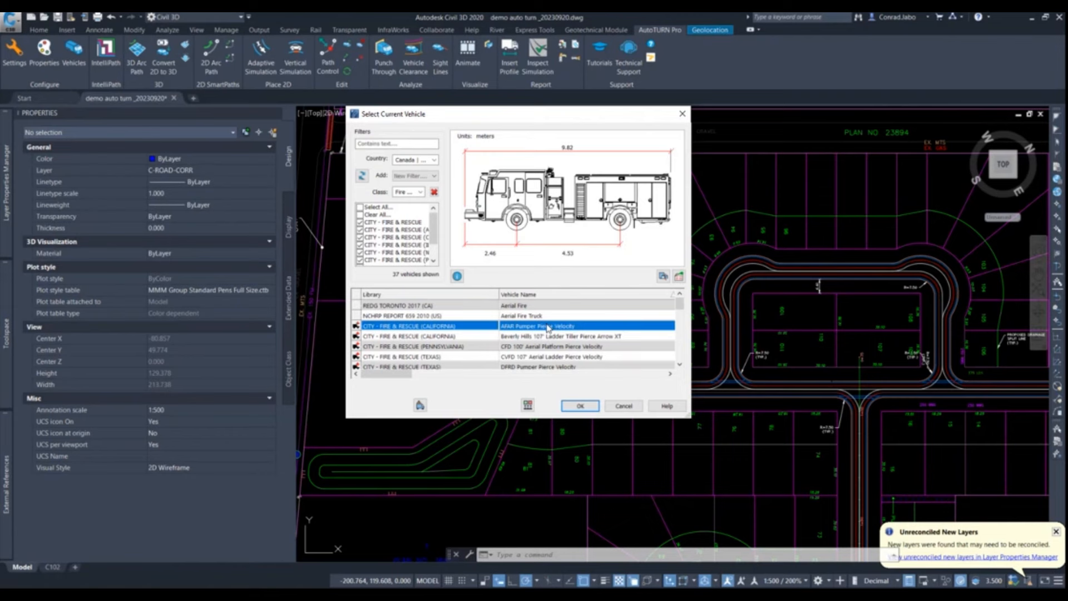
- Browse the filtered fire trucks and preview the GFRD Rescue Pierce Enforcer and the Aerial Fire Truck
scroll(551, 334, "down", 2)
scroll(533, 337, "down", 2)
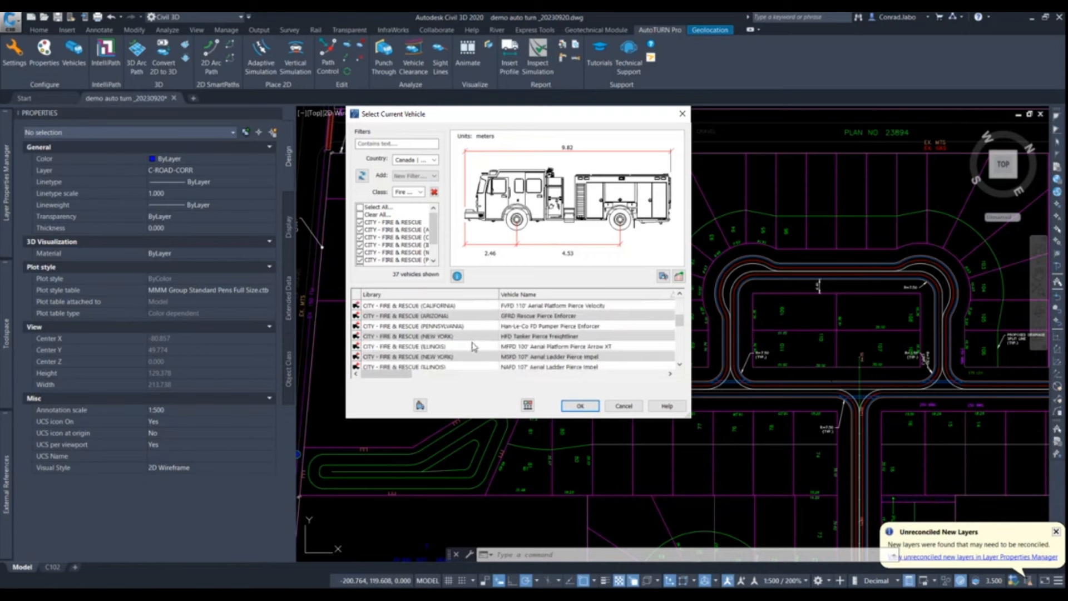
left_click(469, 317)
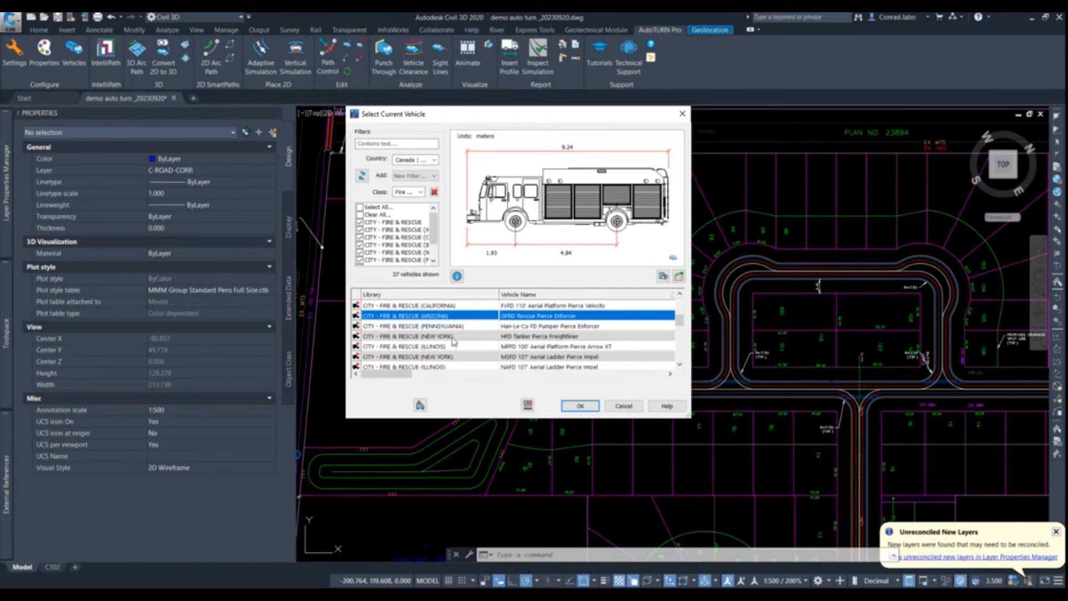
scroll(449, 341, "up", 3)
scroll(449, 336, "down", 10)
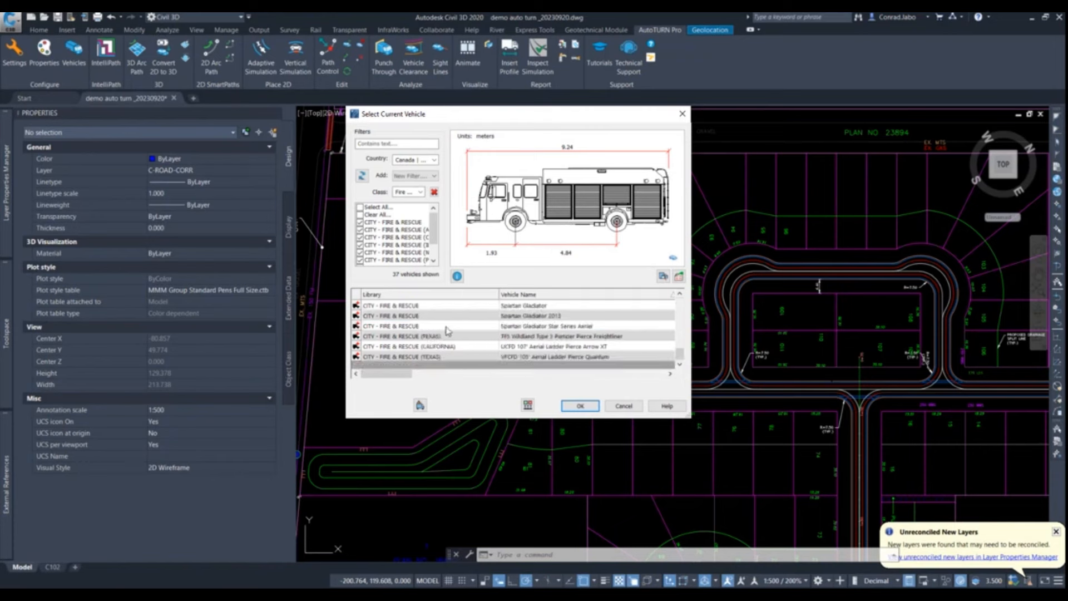
scroll(501, 333, "up", 5)
scroll(511, 333, "down", 6)
scroll(702, 328, "up", 1)
scroll(615, 332, "up", 4)
scroll(614, 332, "up", 3)
left_click(419, 315)
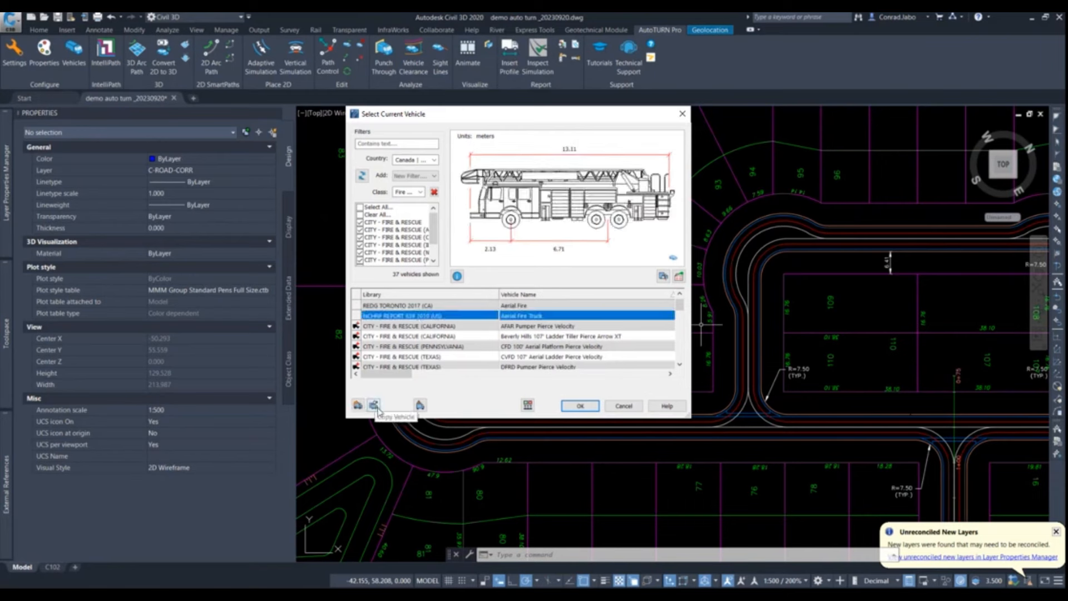
- Make the GFRD Rescue Pierce Enforcer from the CITY - FIRE & RESCUE (ARIZONA) library the current vehicle
scroll(460, 330, "down", 2)
scroll(460, 329, "down", 3)
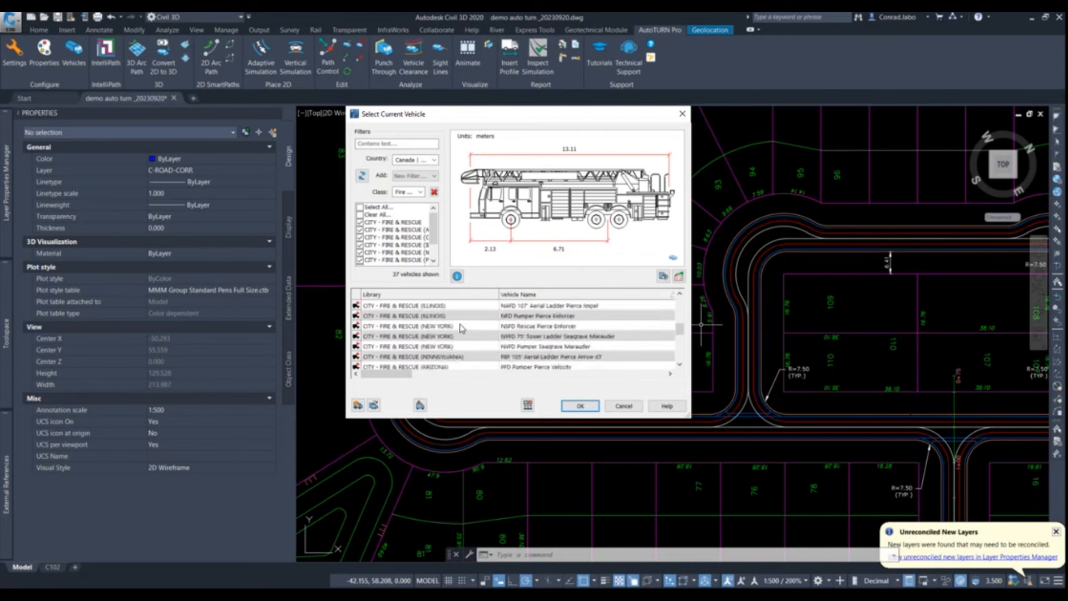
scroll(462, 332, "up", 3)
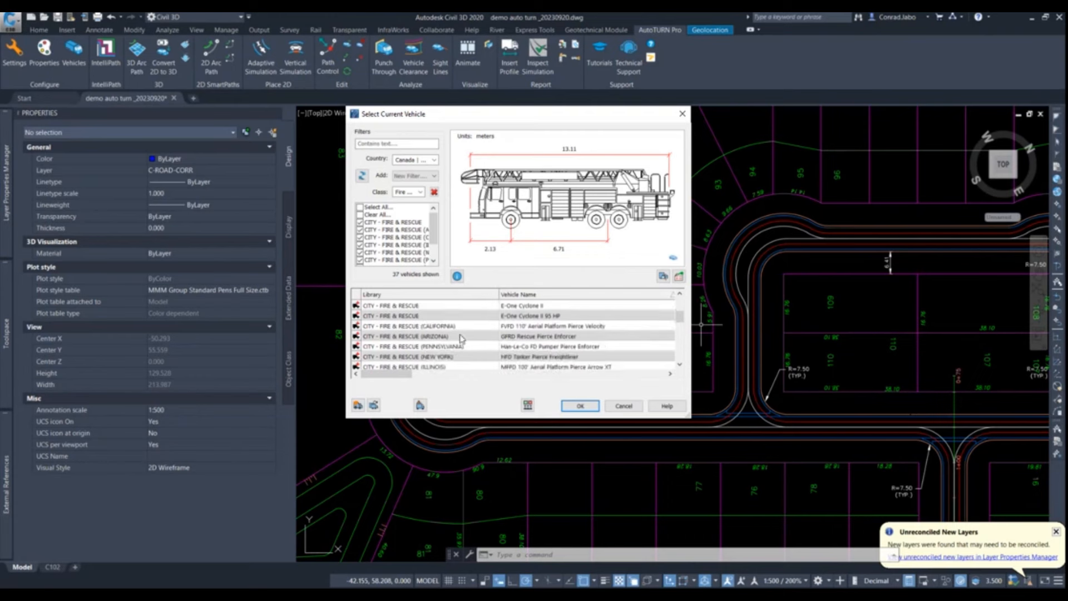
left_click(465, 337)
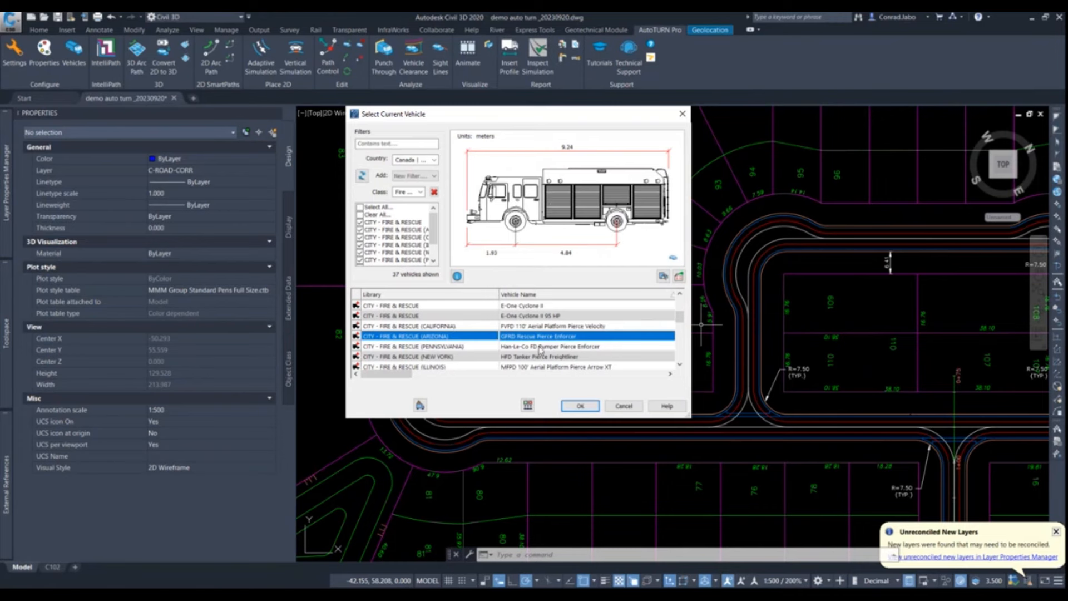
left_click(580, 406)
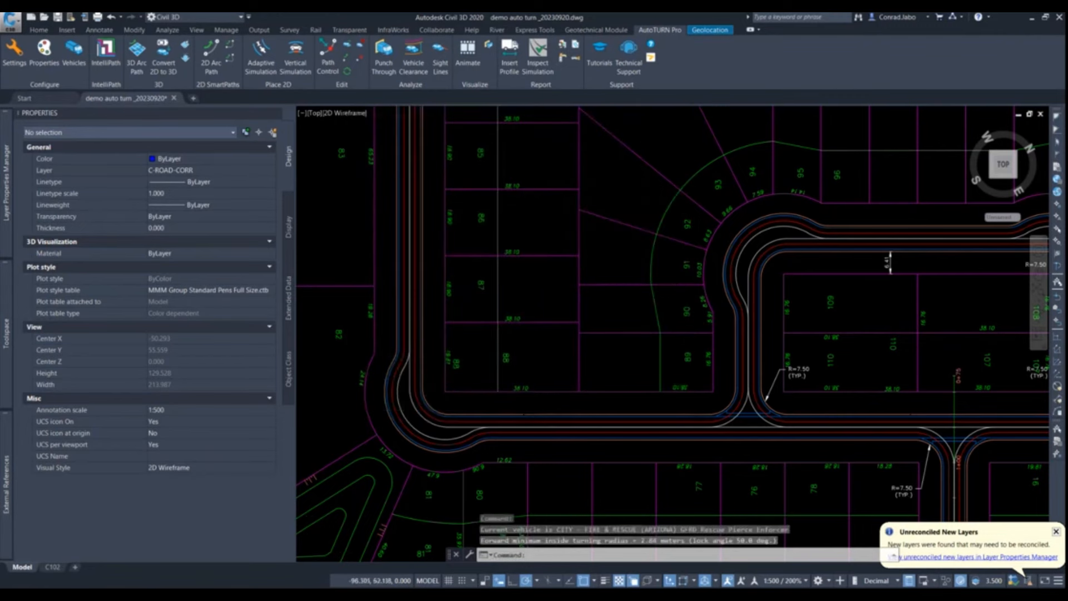
- Start a 2D arc path with the vehicle aligned to the west lane line of the westernmost road off Charriere Road, facing south
scroll(508, 314, "down", 4)
middle_click_drag(504, 317, 557, 353)
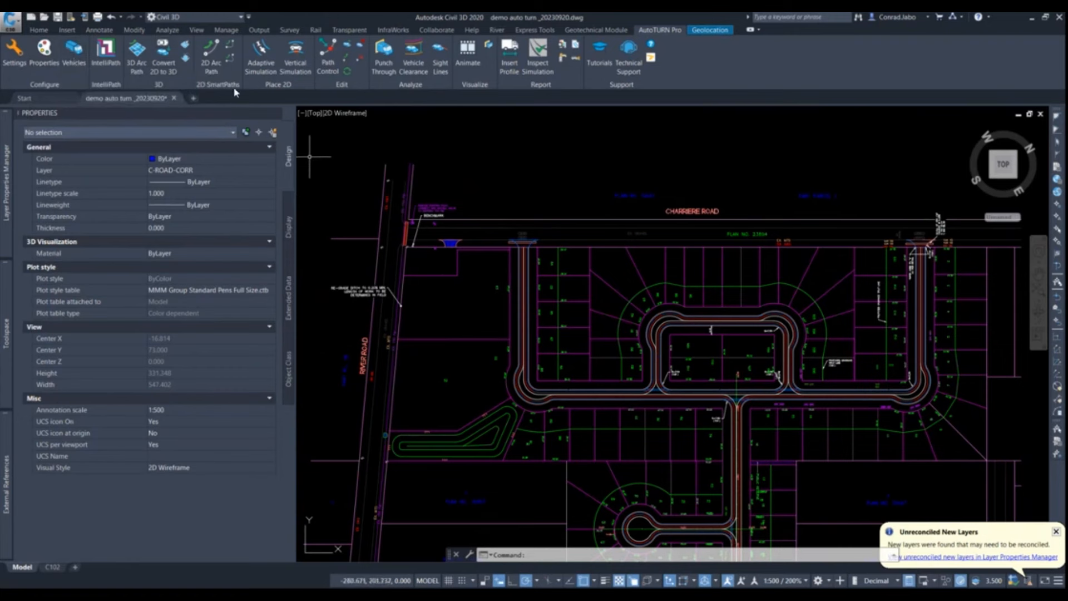
left_click(211, 54)
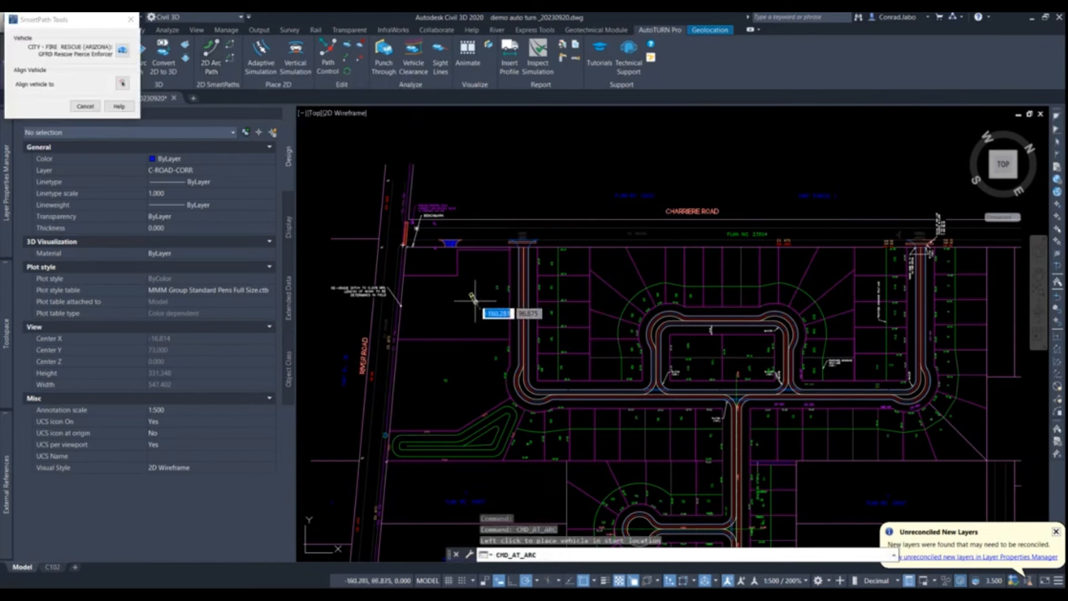
scroll(492, 240, "up", 4)
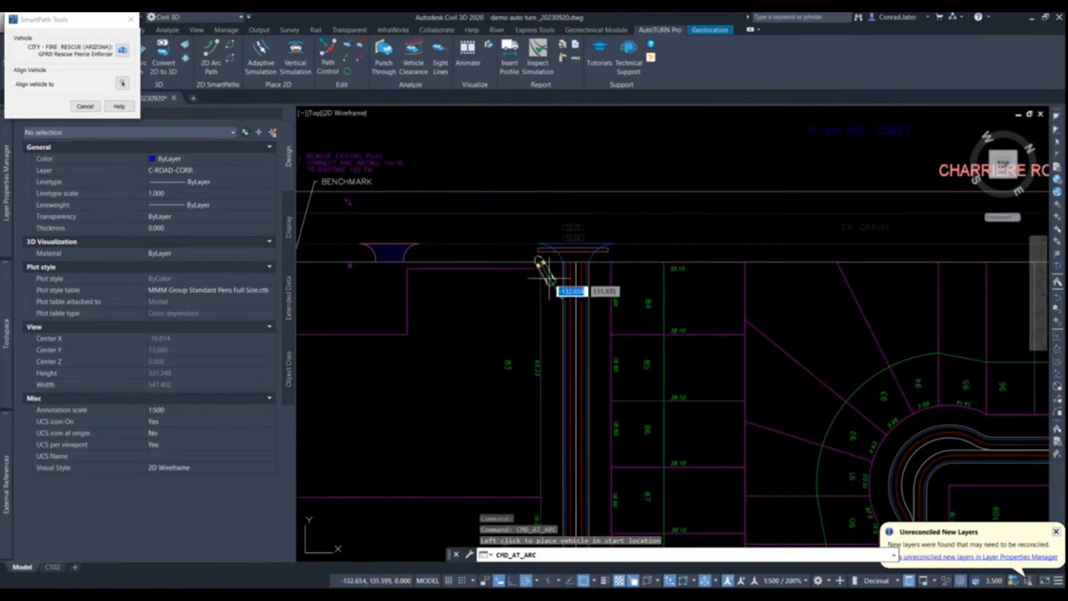
left_click_drag(86, 21, 417, 211)
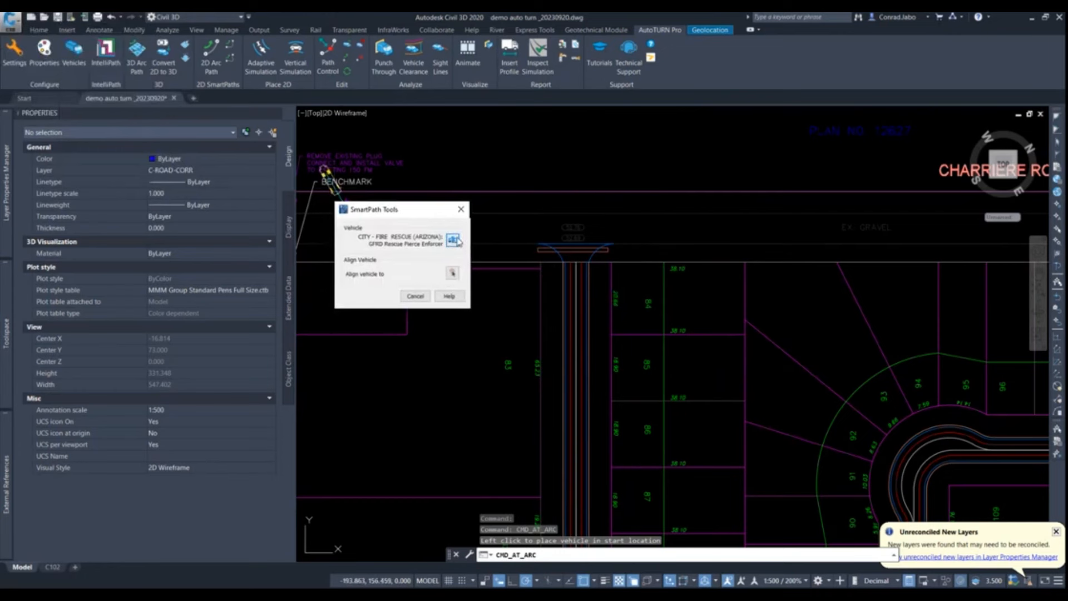
left_click(453, 276)
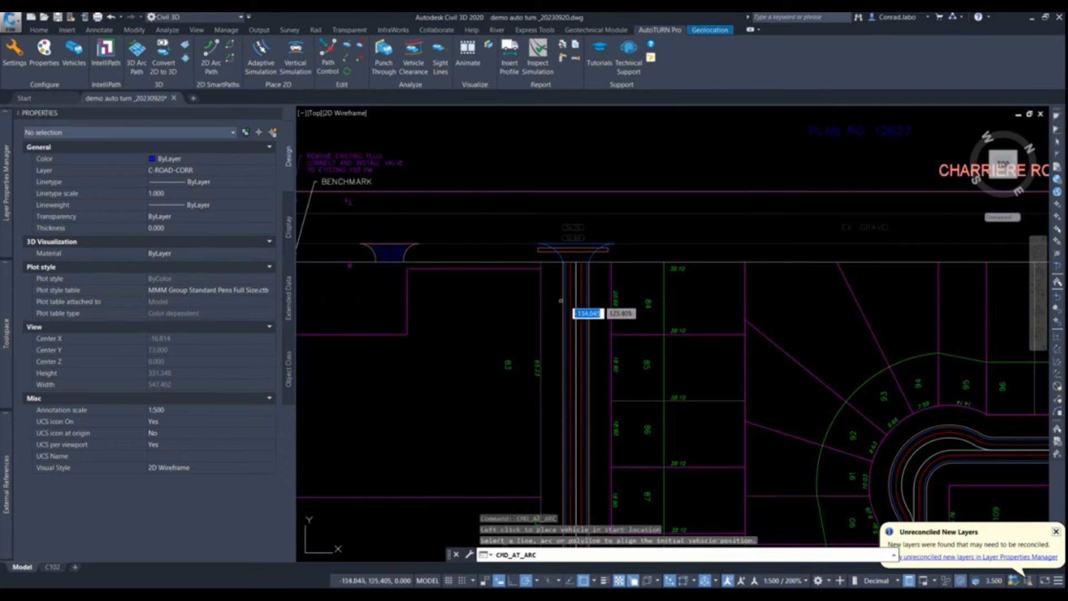
scroll(586, 283, "up", 6)
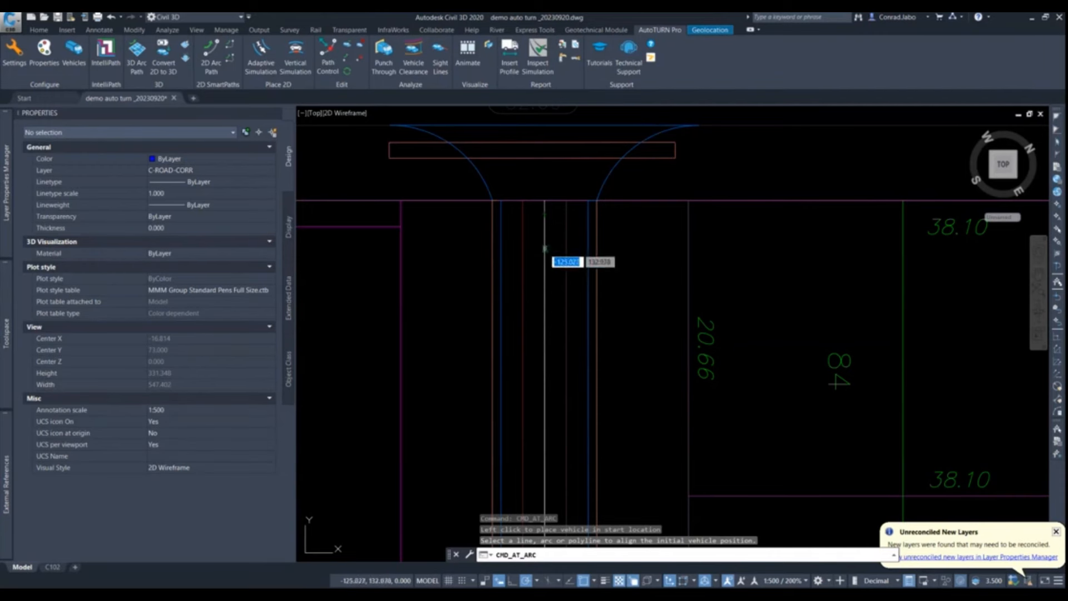
scroll(518, 253, "down", 2)
left_click(522, 251)
left_click(522, 294)
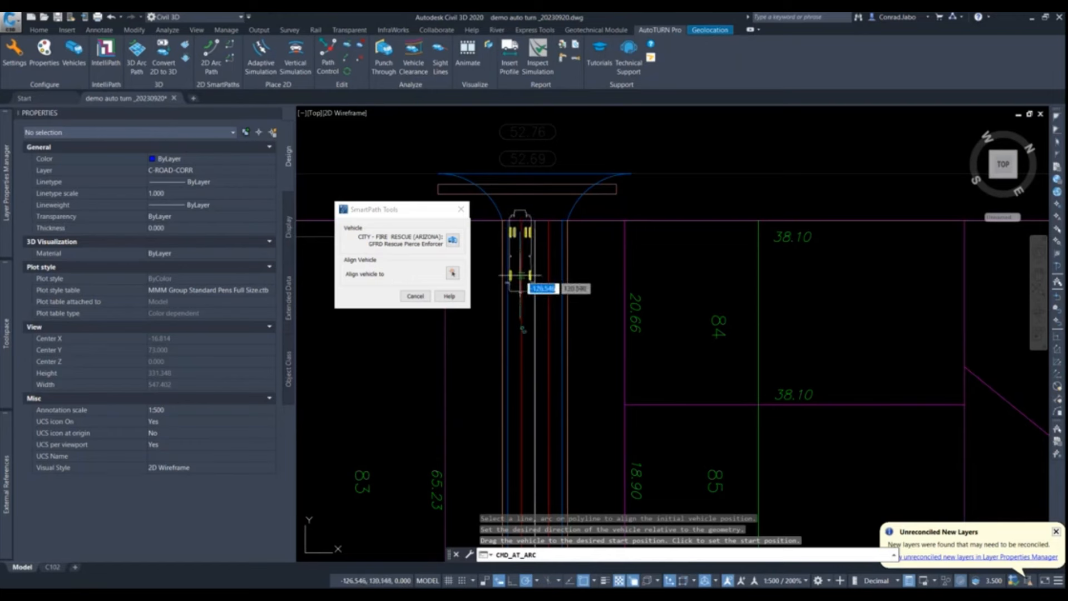
left_click(521, 275)
- Switch the arc path to reverse and back to forward, and turn the arc path preview on and off again
scroll(523, 256, "down", 2)
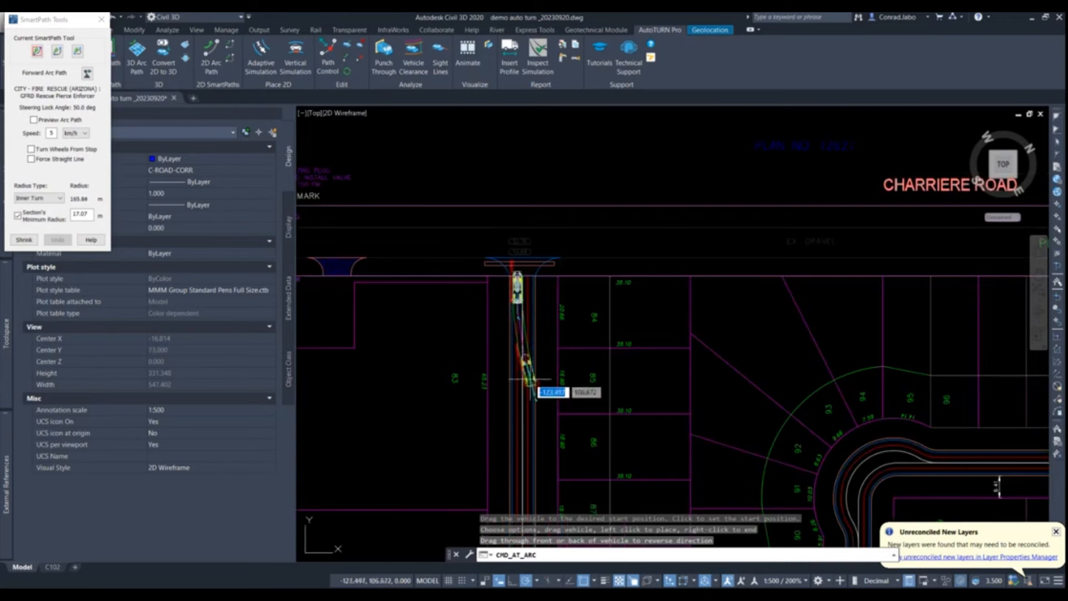
scroll(503, 348, "up", 2)
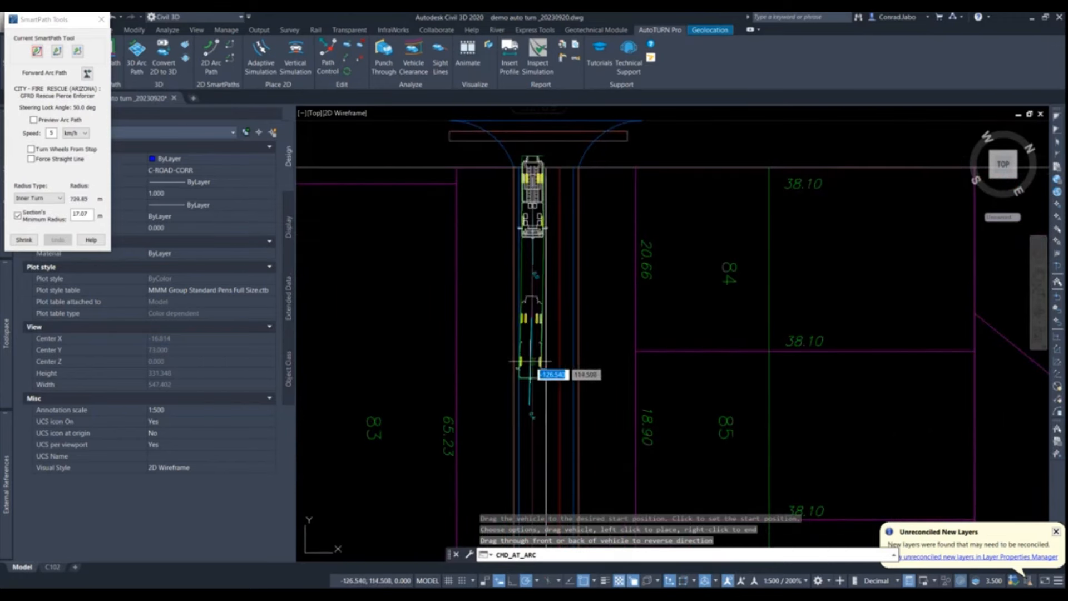
middle_click_drag(544, 370, 612, 280)
mouse_move(39, 19)
left_mouse_down()
mouse_move(415, 196)
mouse_move(440, 196)
left_mouse_up()
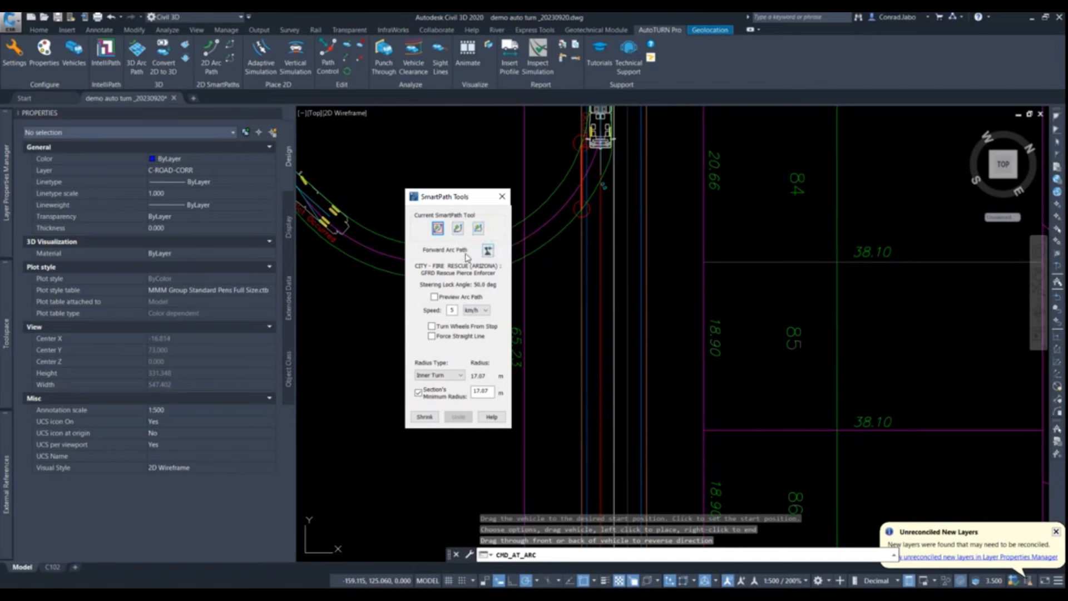
left_click(488, 251)
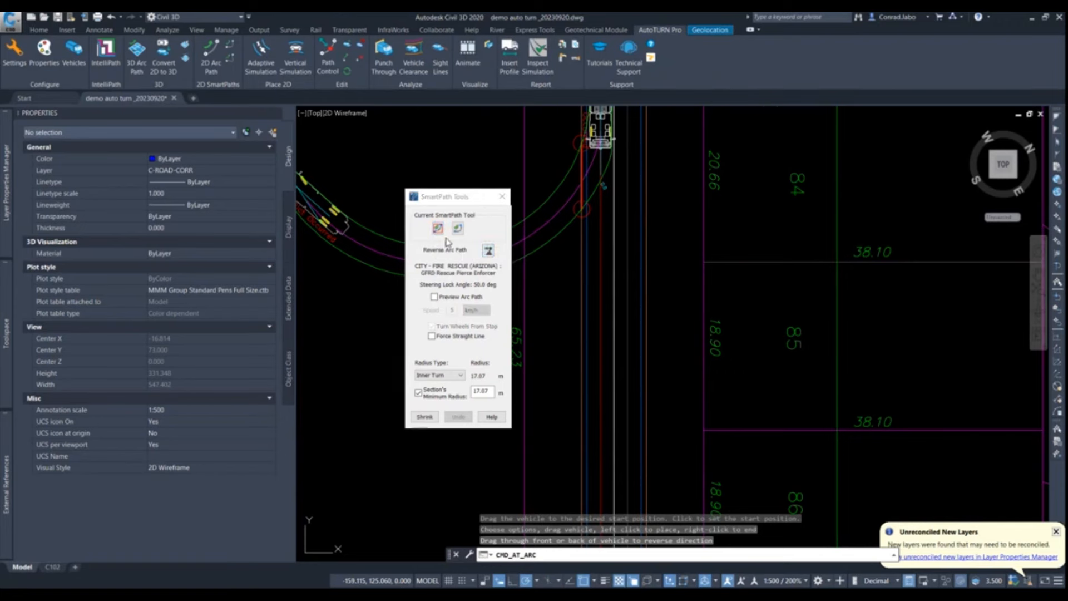
left_click(488, 251)
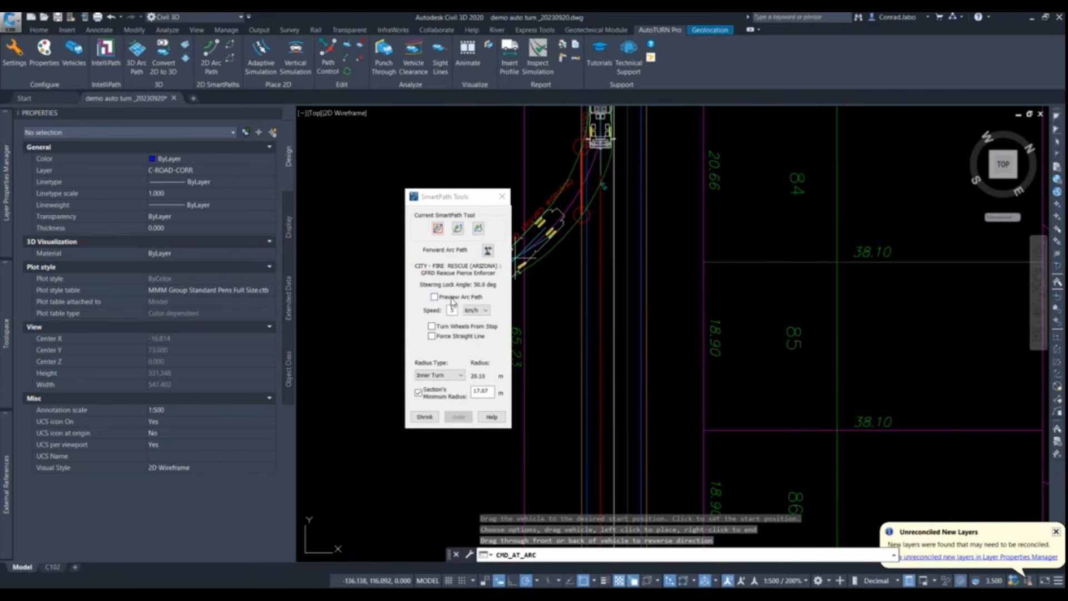
left_click(453, 298)
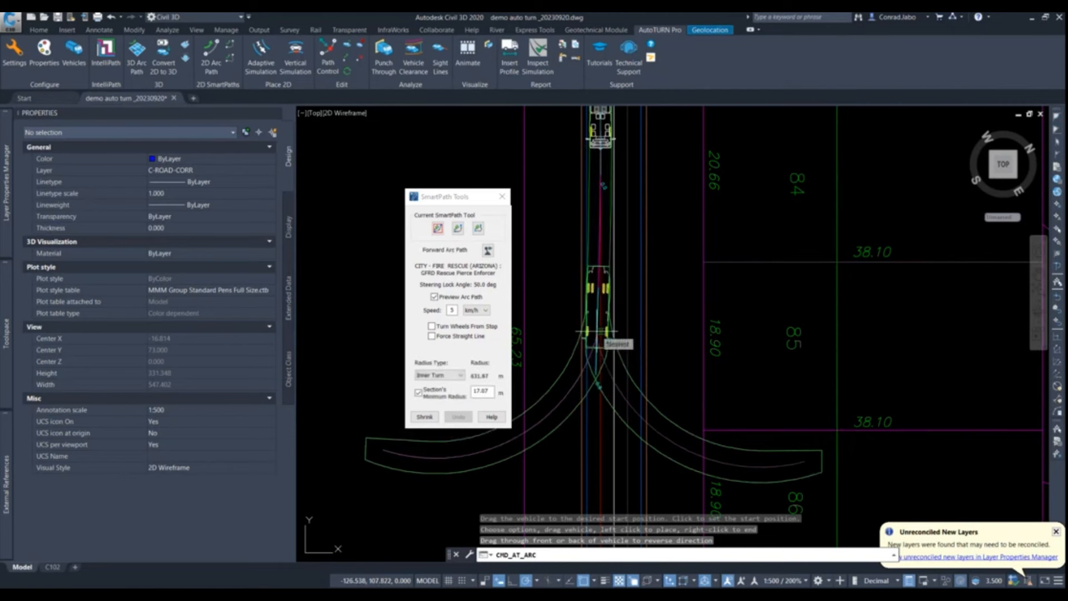
left_click(459, 298)
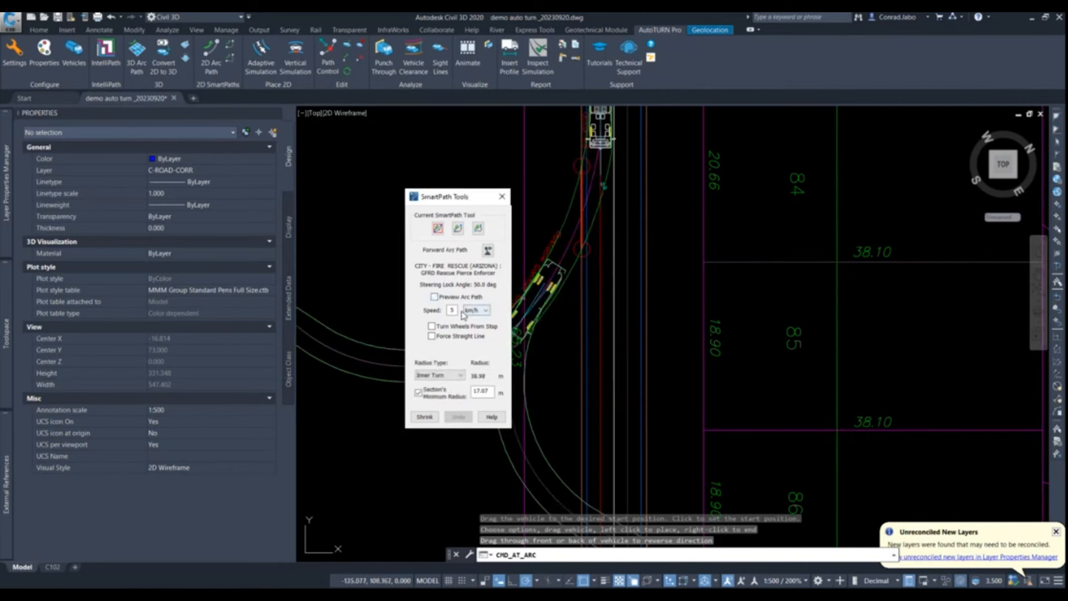
- Try a speed of 50 km/h for the arc path and set it back to 5 km/h
left_click(454, 310)
type("0")
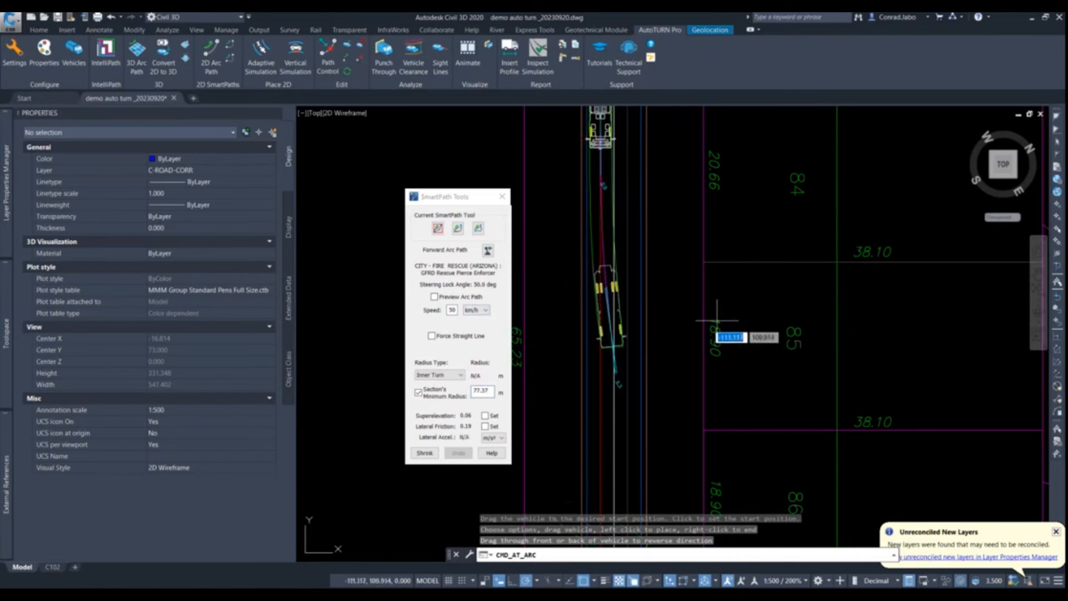
scroll(629, 335, "down", 2)
scroll(629, 335, "down", 2)
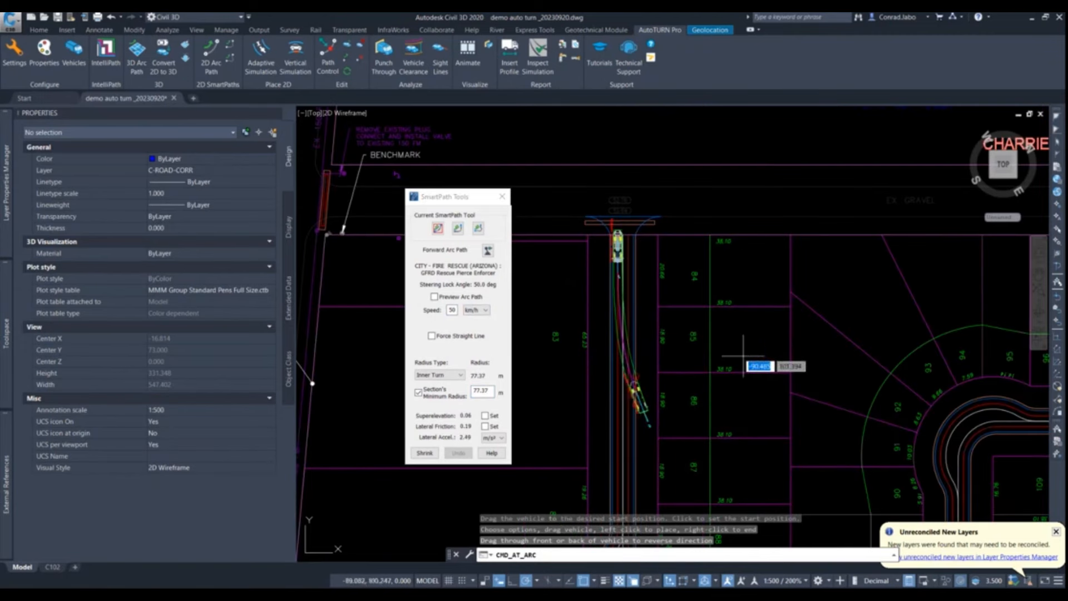
scroll(732, 352, "down", 2)
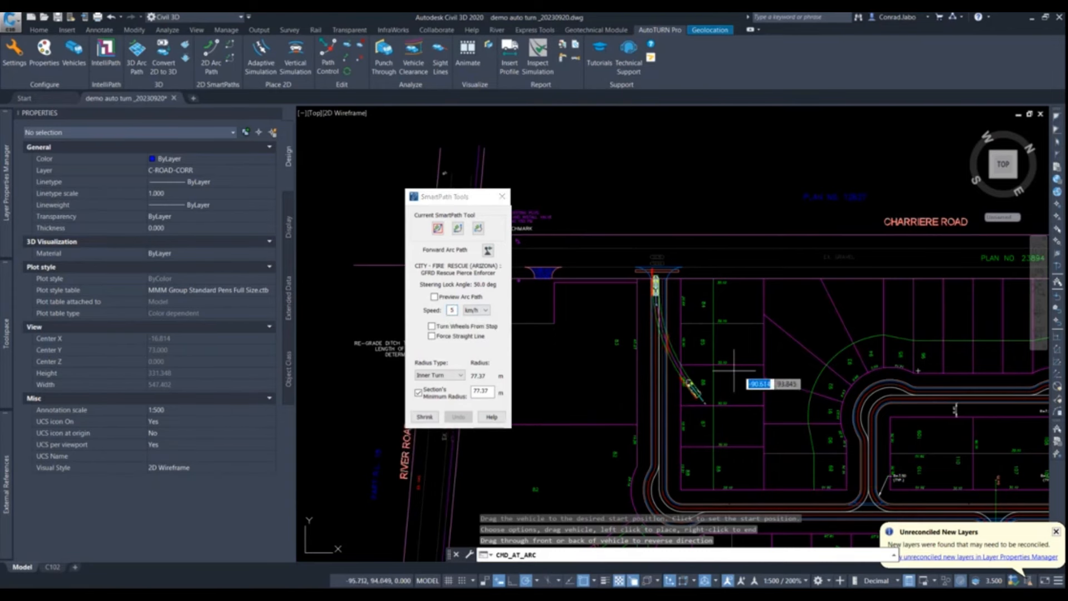
scroll(680, 367, "up", 3)
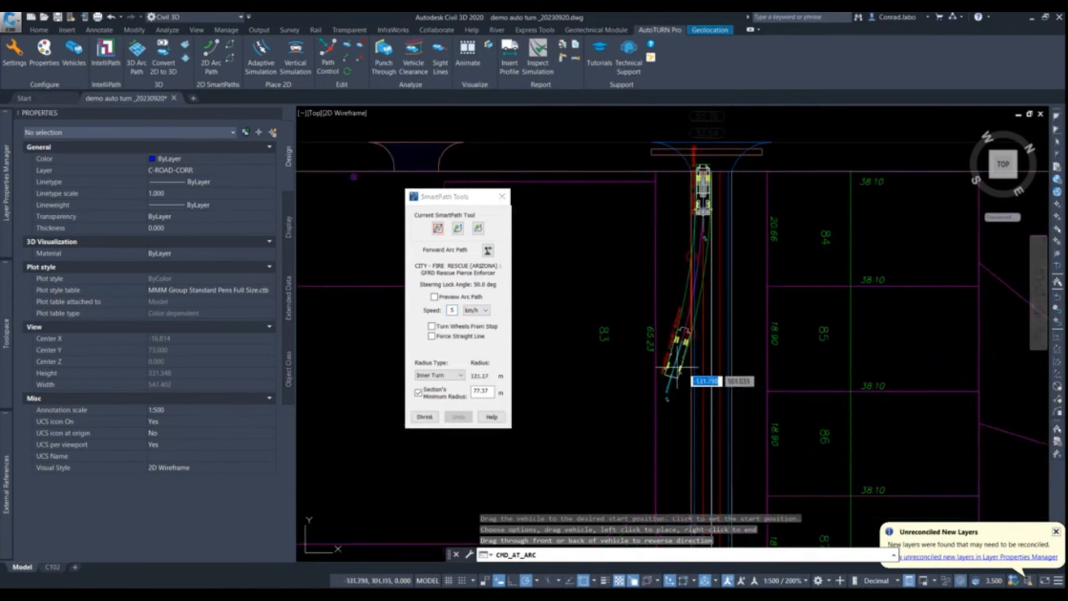
left_click(485, 391)
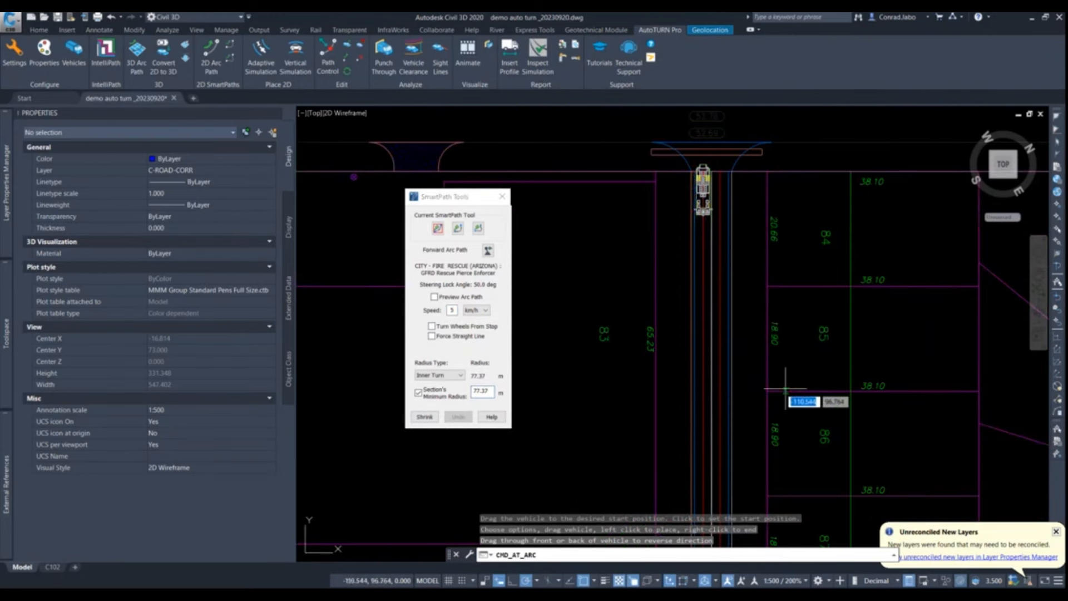
scroll(712, 325, "up", 4)
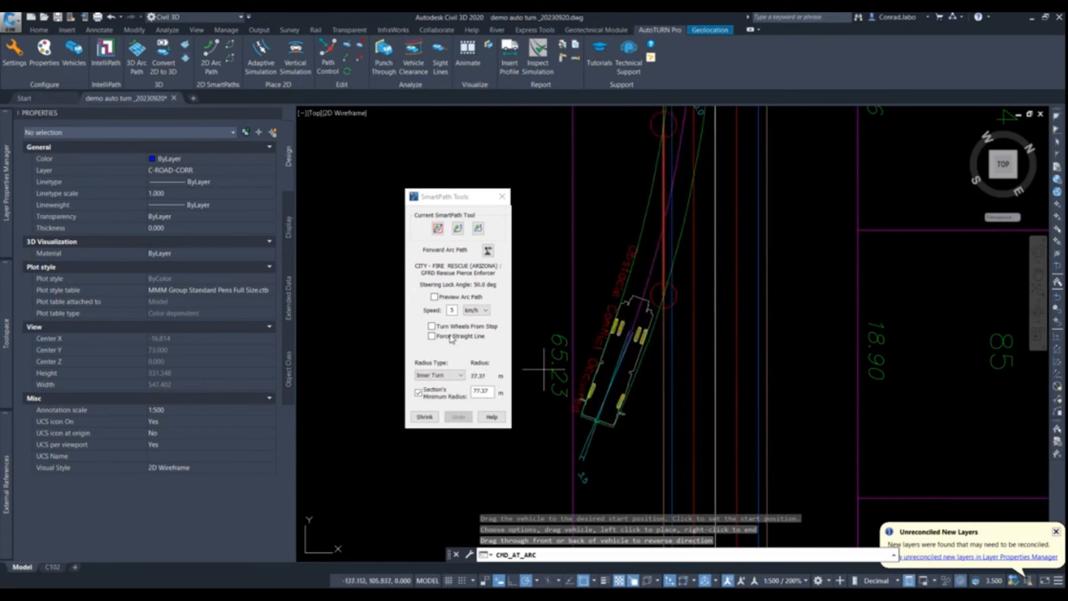
left_click(454, 311)
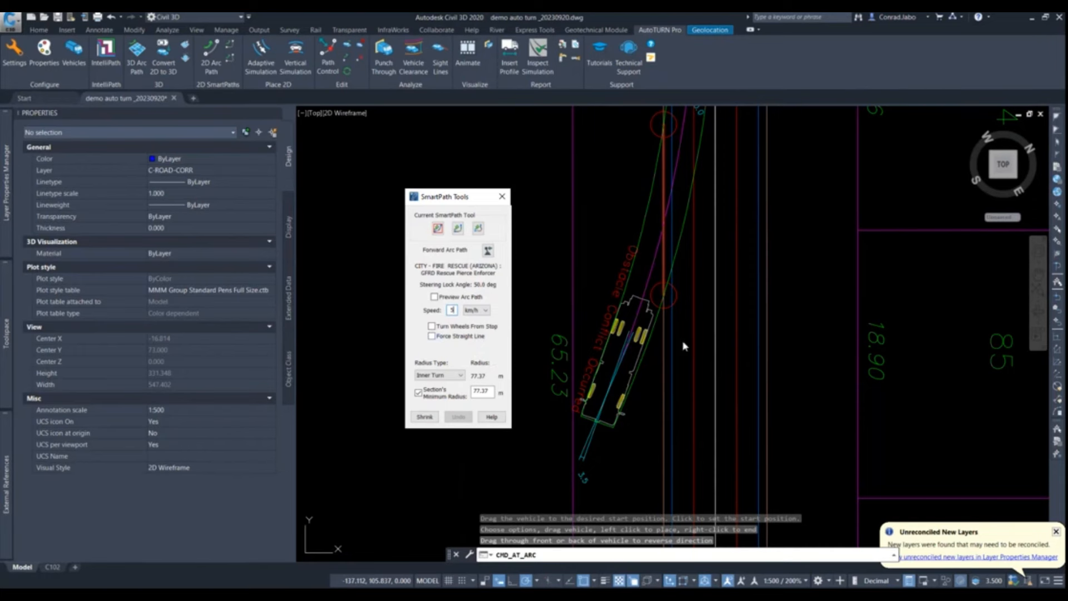
- Place the first forward path section, driving the truck straight south in the west lane to beside lot 85
scroll(683, 337, "down", 5)
middle_click_drag(697, 419, 694, 398)
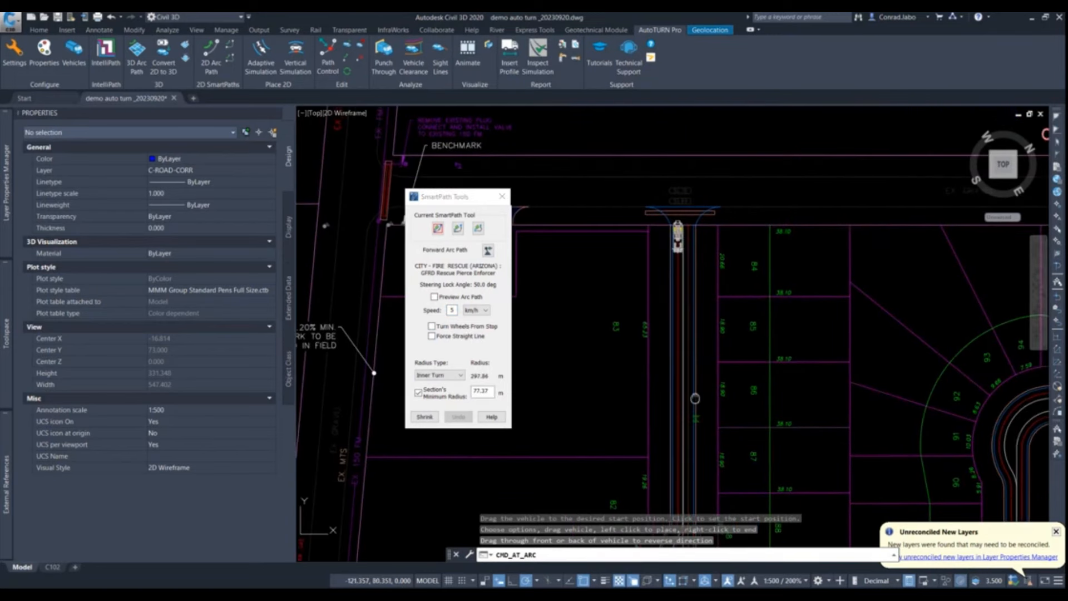
scroll(694, 397, "up", 2)
scroll(680, 255, "up", 2)
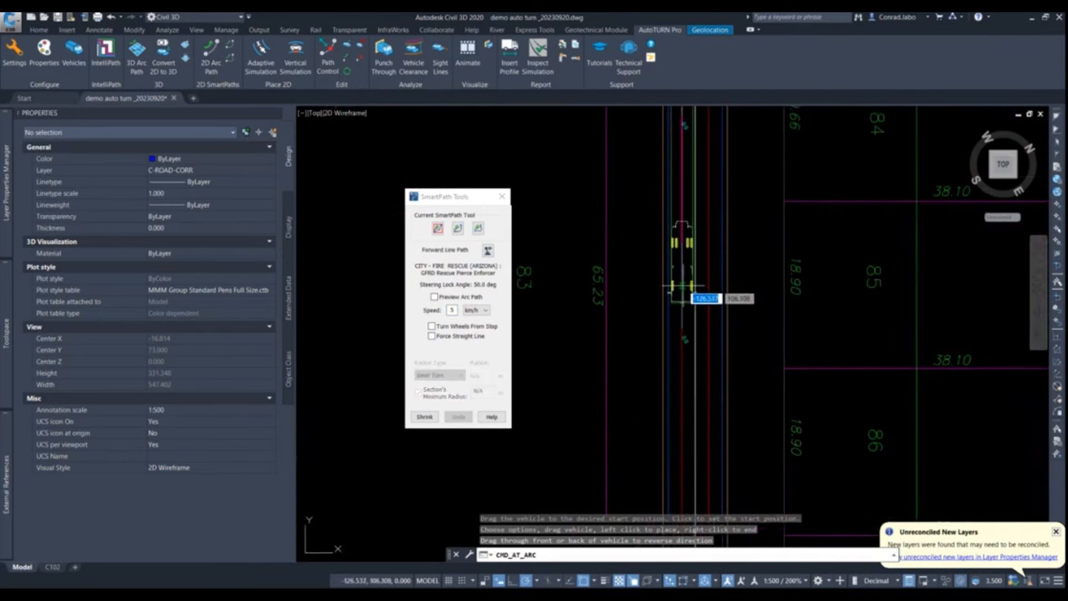
left_click(682, 295)
- Try the Turn Wheels From Stop option by previewing a turn from the truck's stopped position beside lot 85
scroll(683, 301, "up", 3)
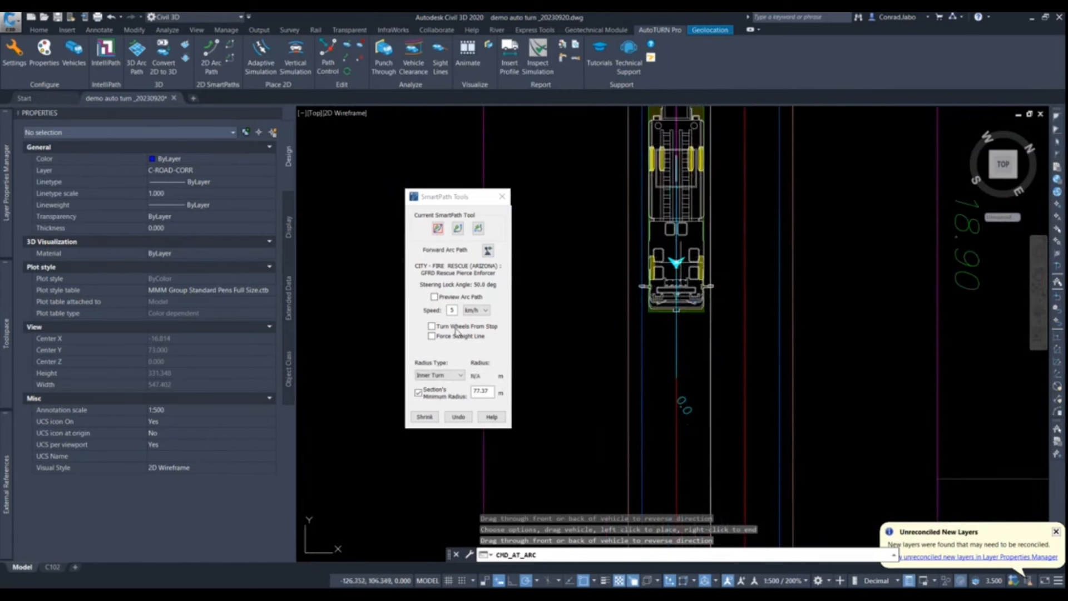
left_click(432, 327)
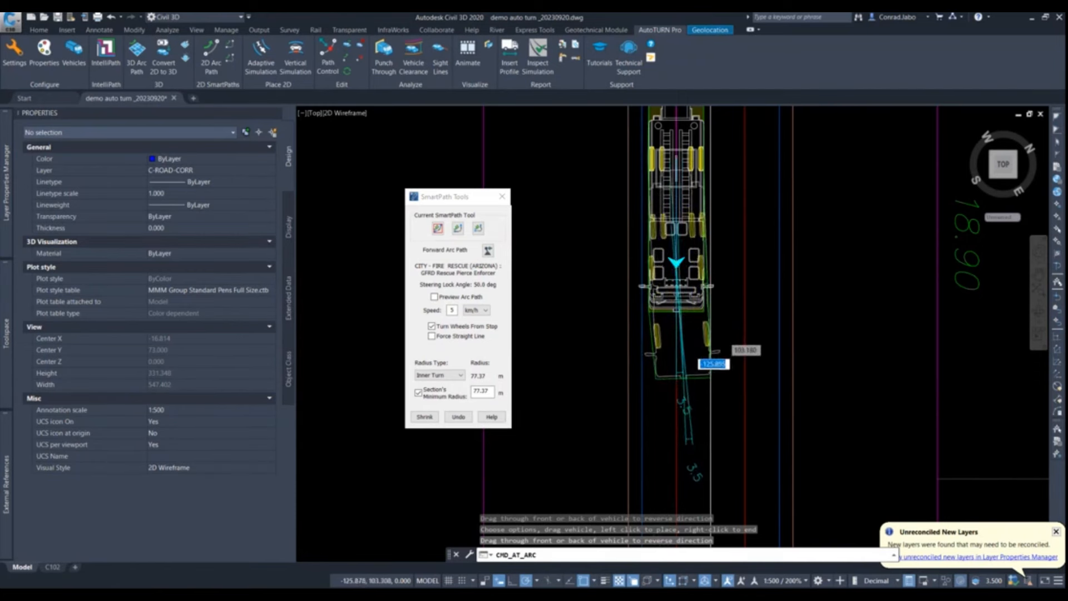
scroll(842, 393, "down", 2)
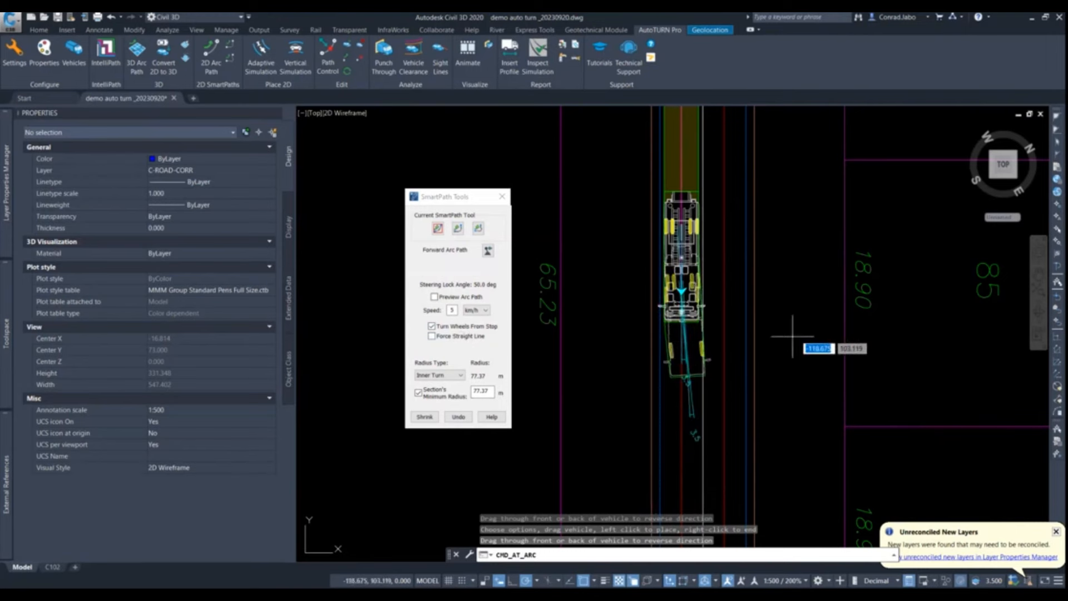
scroll(705, 288, "down", 4)
- Force a straight line instead of turning the wheels from stop and extend the path south to the boundary between lots 87 and 88
left_click(465, 336)
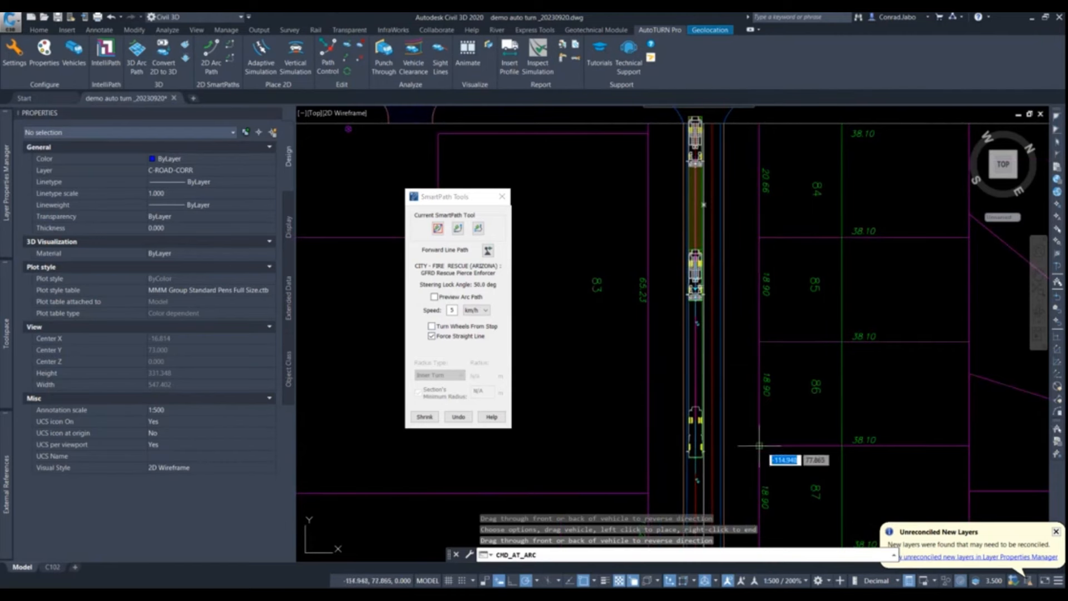
middle_click_drag(711, 440, 703, 284)
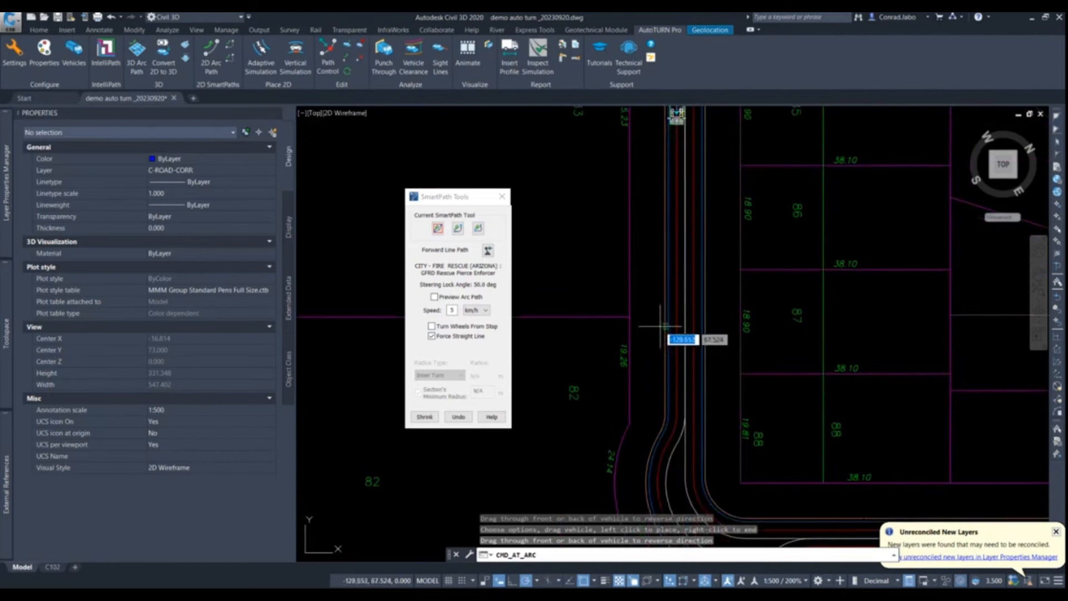
left_click(677, 376)
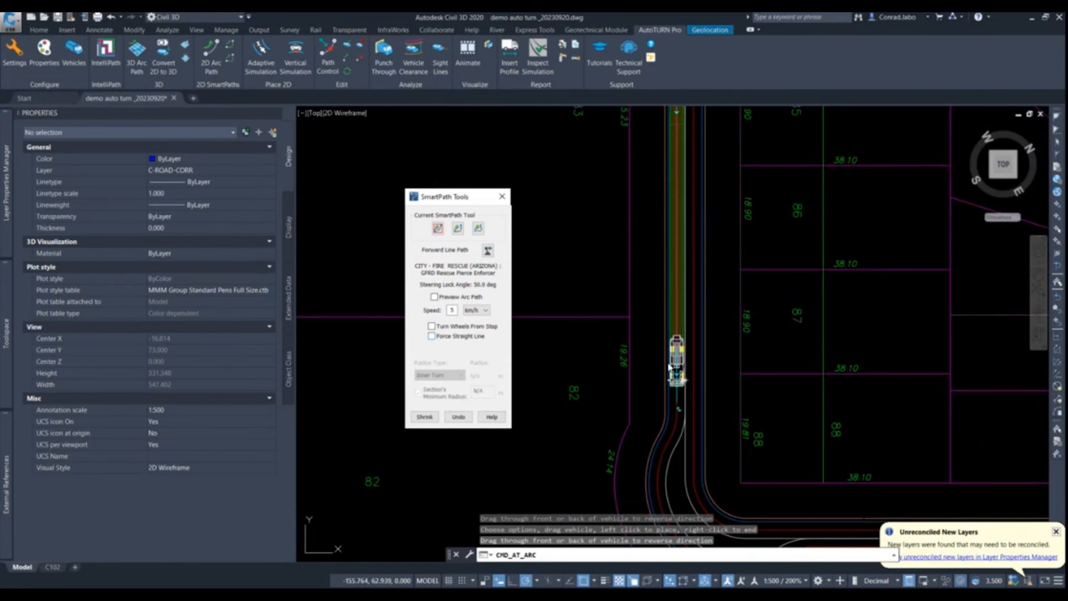
- Turn off the forced straight line, preview arcs toward the southwest bend and switch the path to the Corner Path tool
scroll(676, 356, "down", 3)
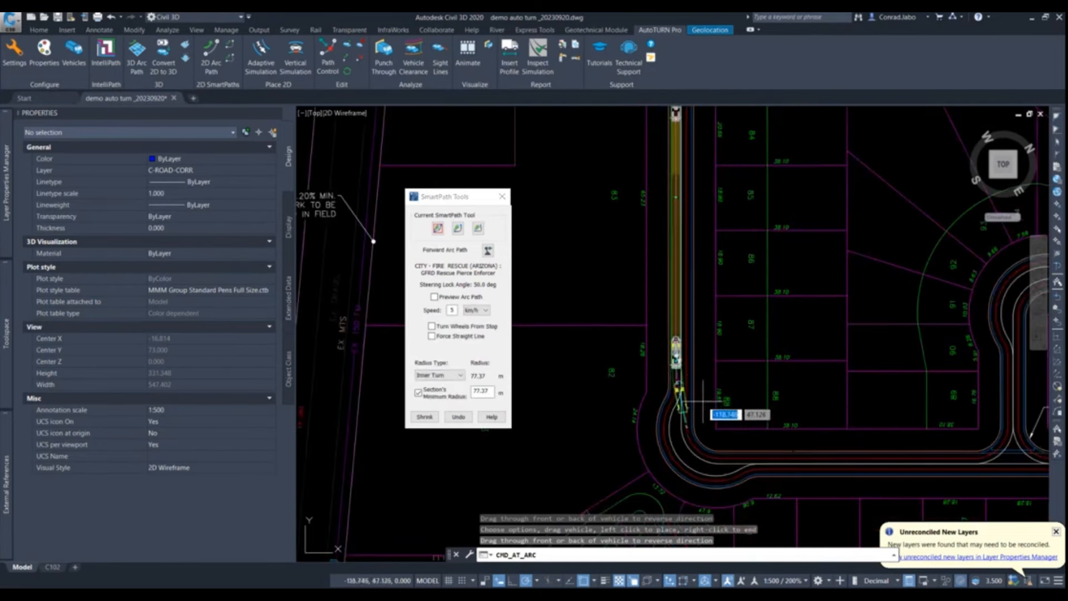
scroll(675, 477, "up", 4)
scroll(847, 238, "up", 4)
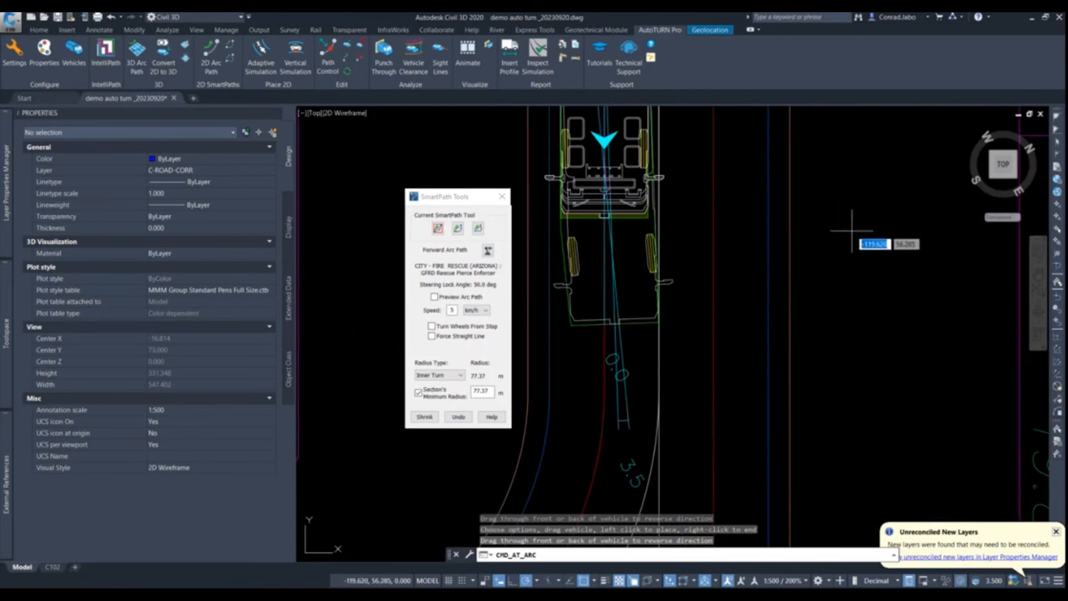
scroll(633, 359, "down", 4)
scroll(599, 311, "down", 3)
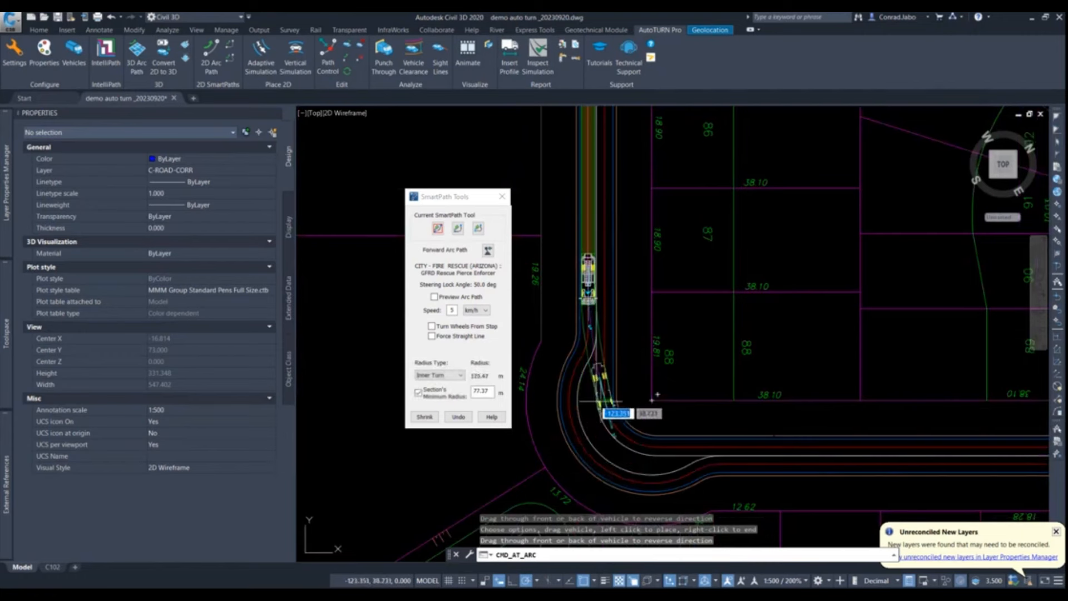
left_click(457, 229)
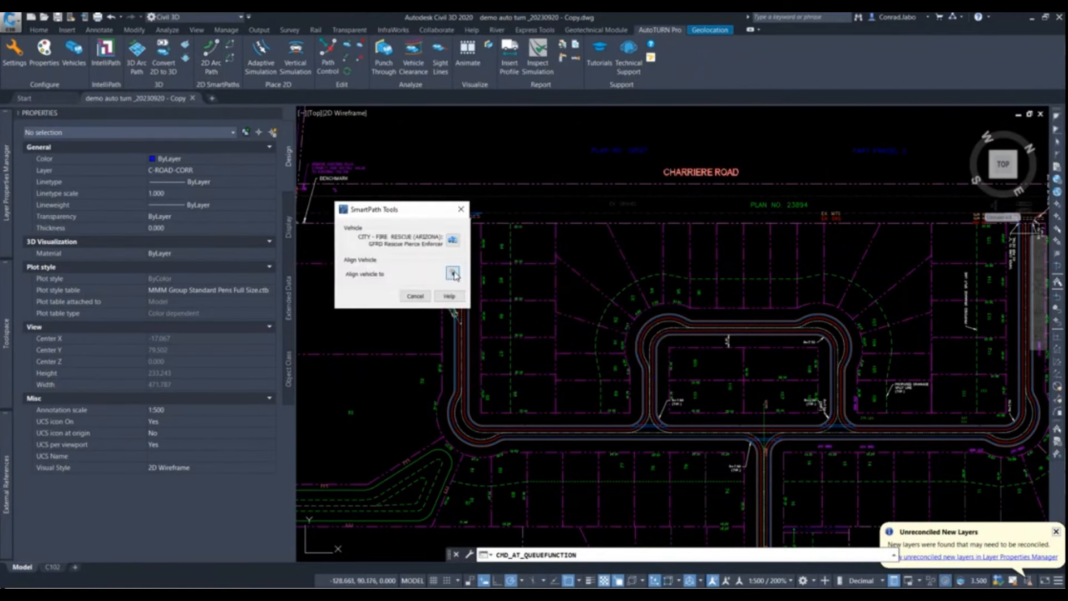
left_click(454, 273)
scroll(455, 256, "up", 5)
left_click(455, 239)
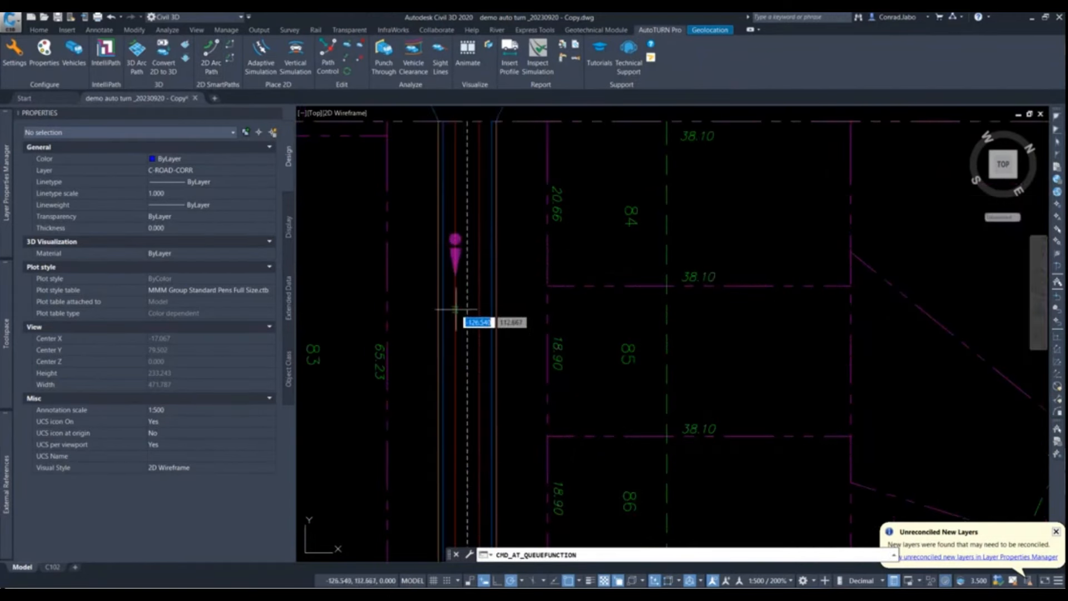
left_click(455, 309)
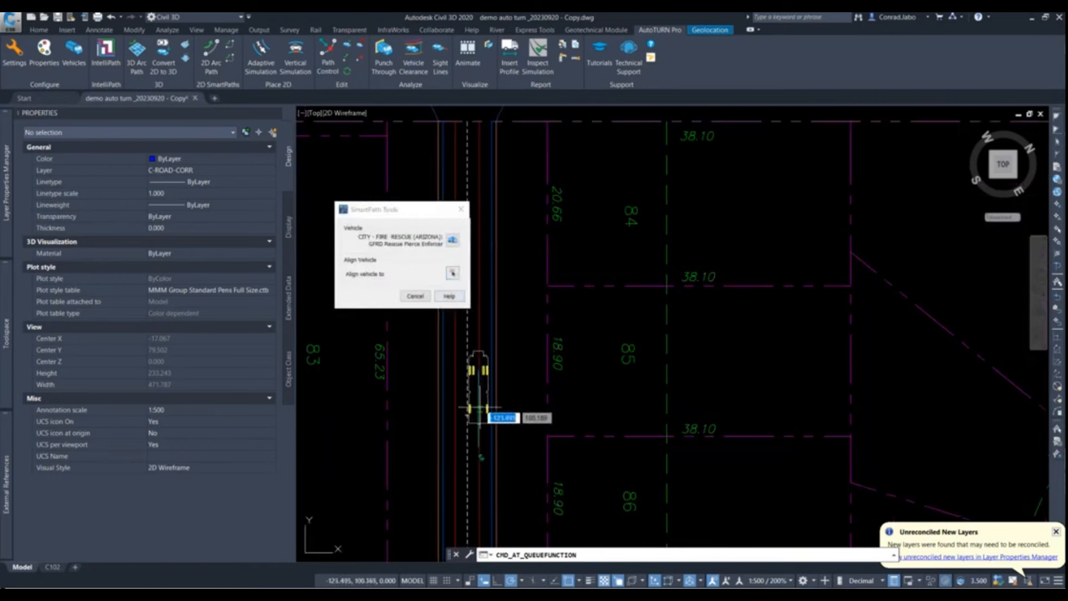
left_click(415, 296)
left_click(212, 56)
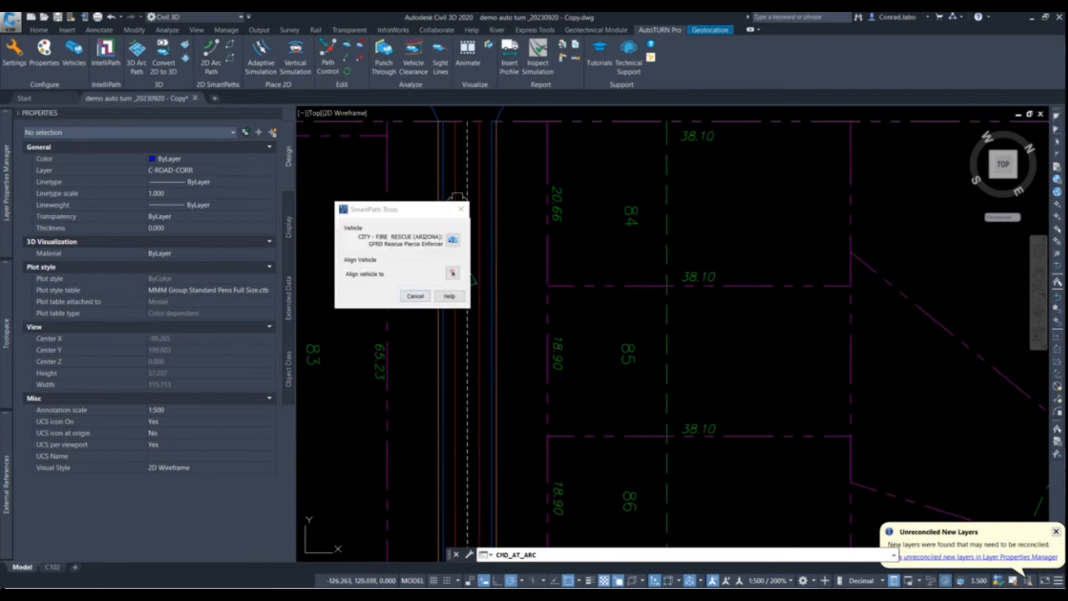
left_click(480, 254)
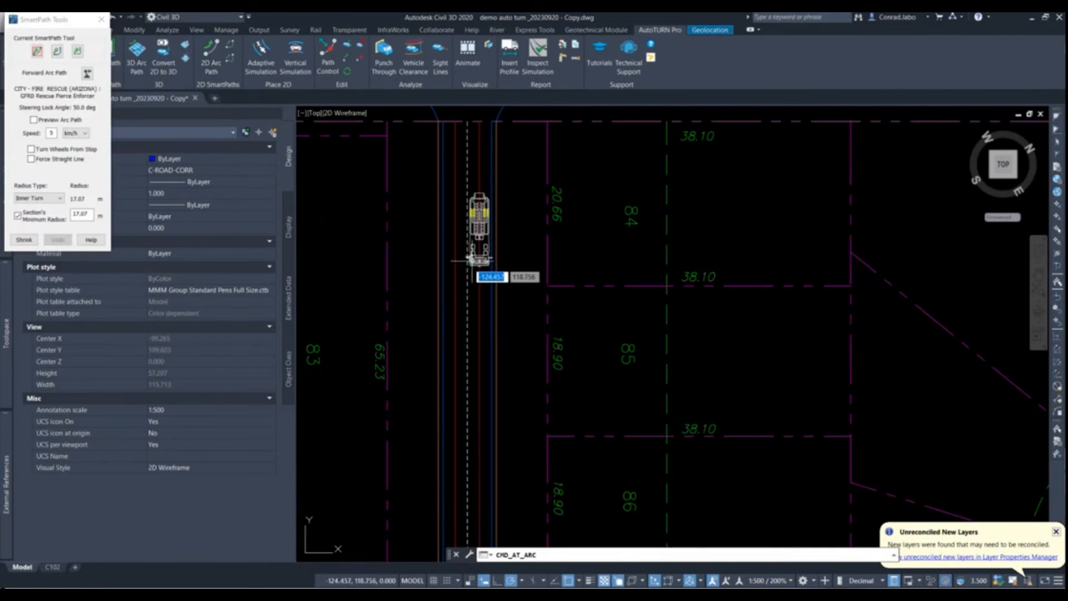
key("Escape")
scroll(479, 180, "up", 6)
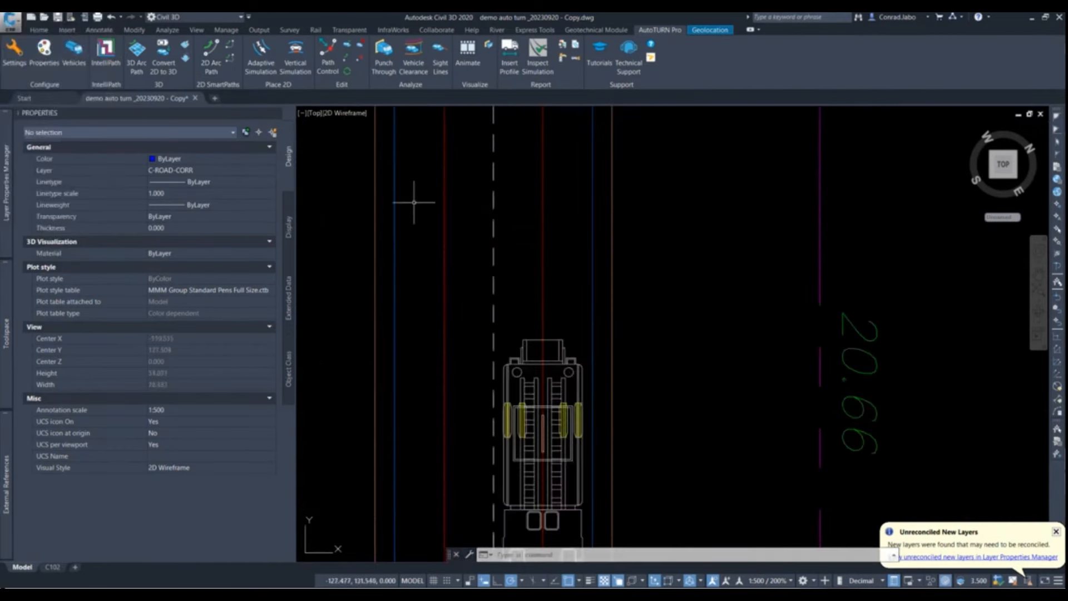
- Start a 2D arc path with the truck aligned to the west lane line, facing south, and drive it straight to beside lot 87
left_click(211, 50)
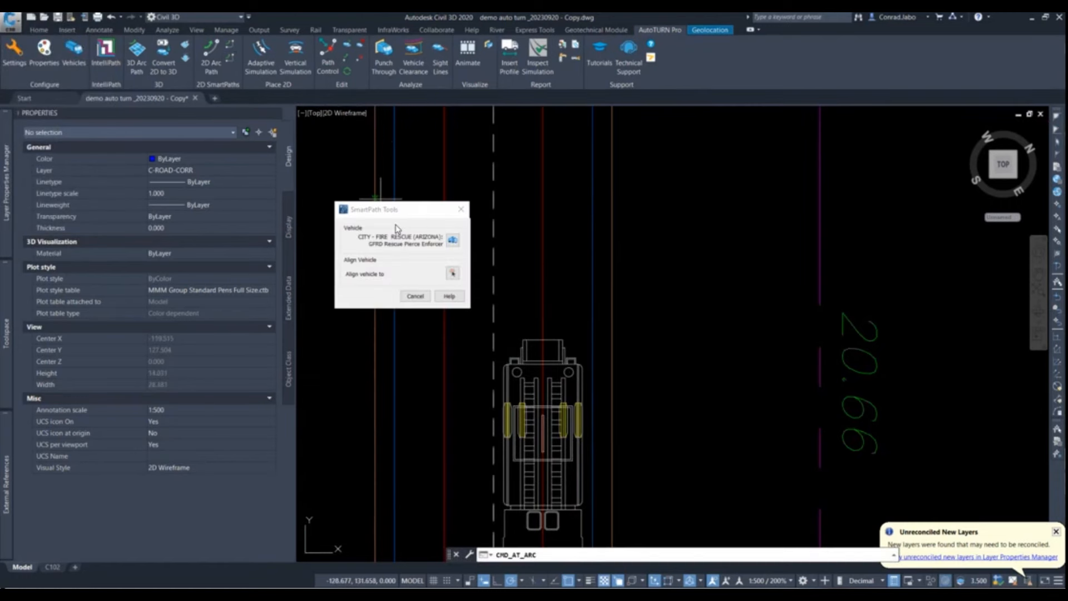
left_click(454, 275)
left_click(445, 199)
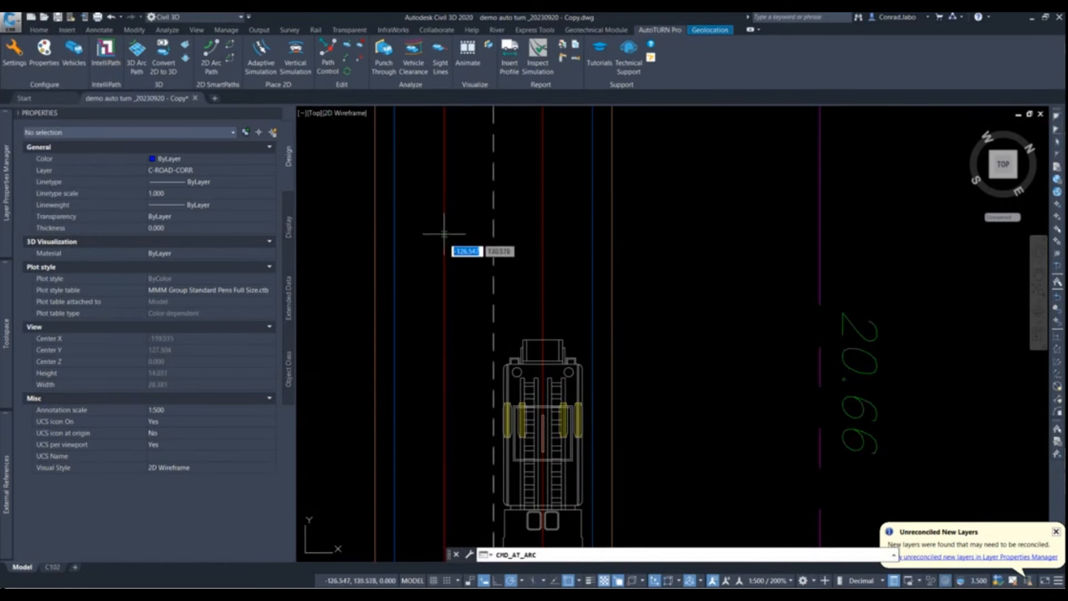
left_click(444, 447)
scroll(445, 447, "down", 5)
left_click(479, 428)
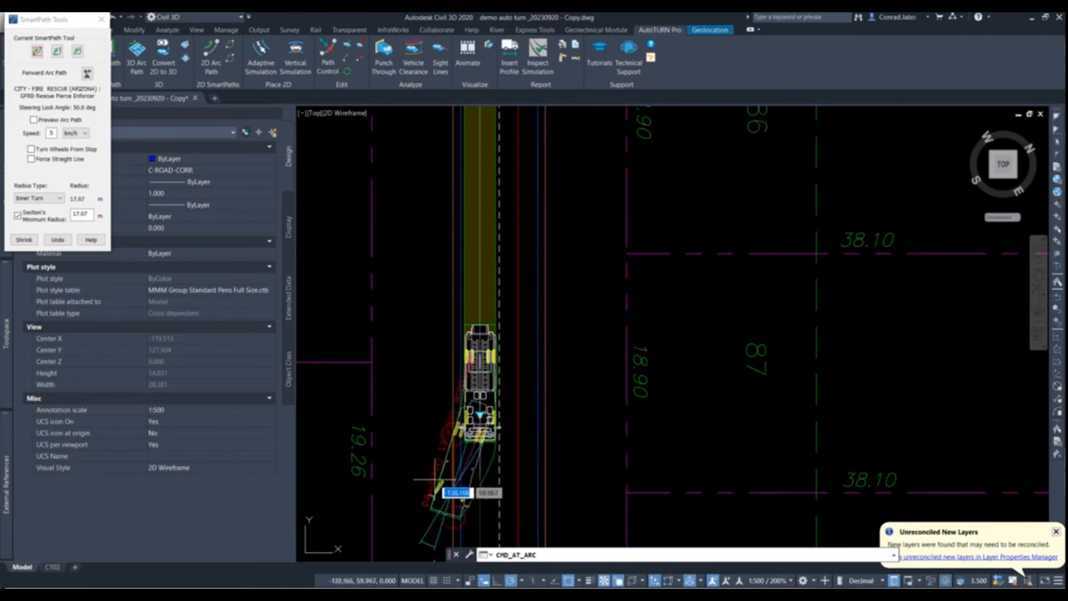
- Switch to the Corner Path tool and place a forward corner section that takes the truck around the southwest bend
middle_click_drag(495, 496, 581, 400)
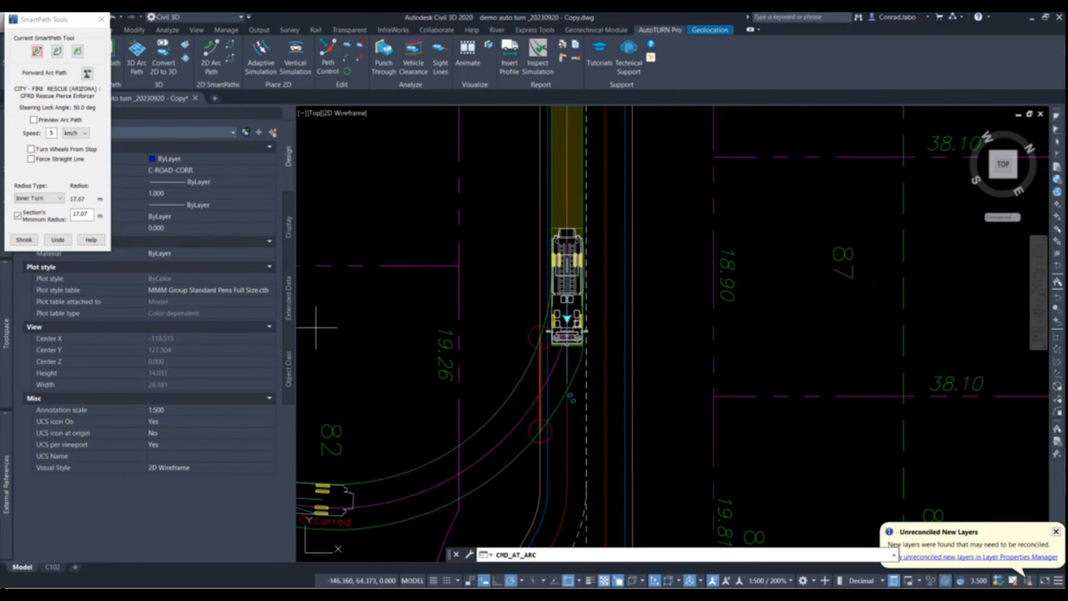
scroll(338, 272, "down", 4)
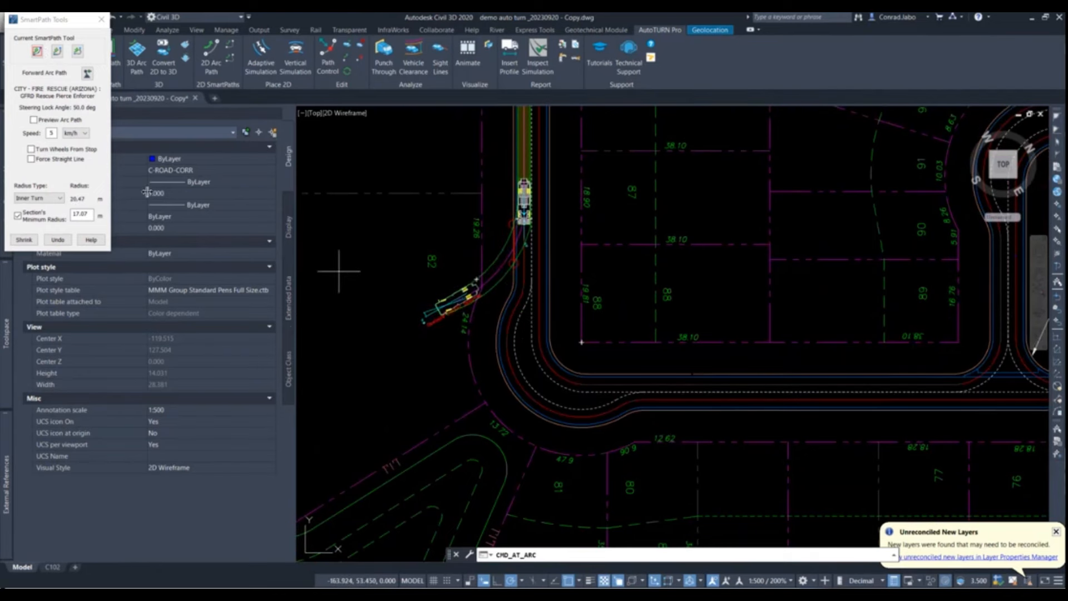
left_click(57, 52)
scroll(557, 385, "up", 6)
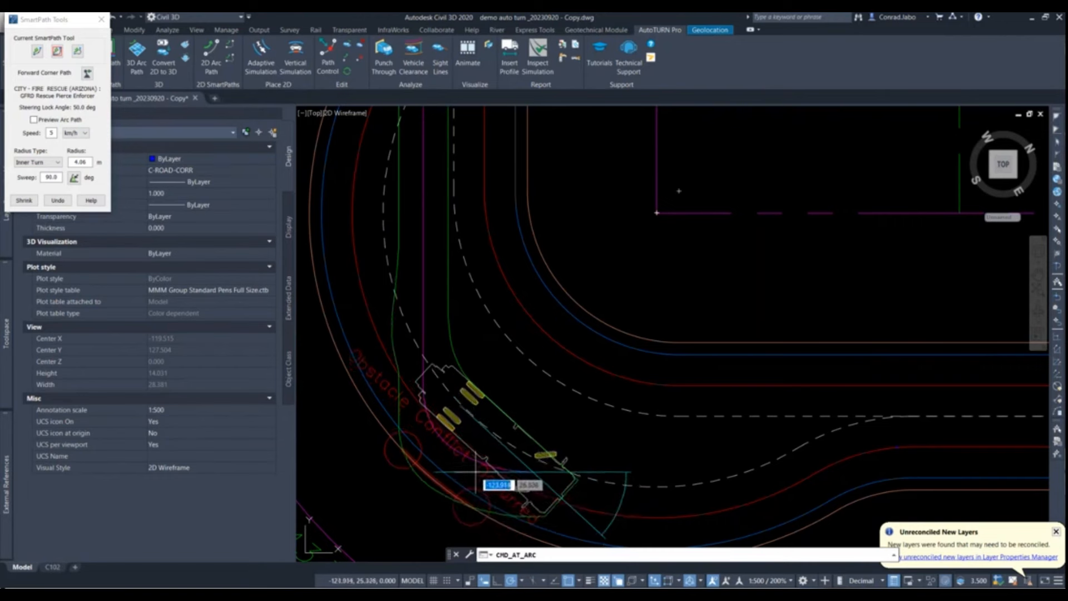
scroll(569, 408, "down", 2)
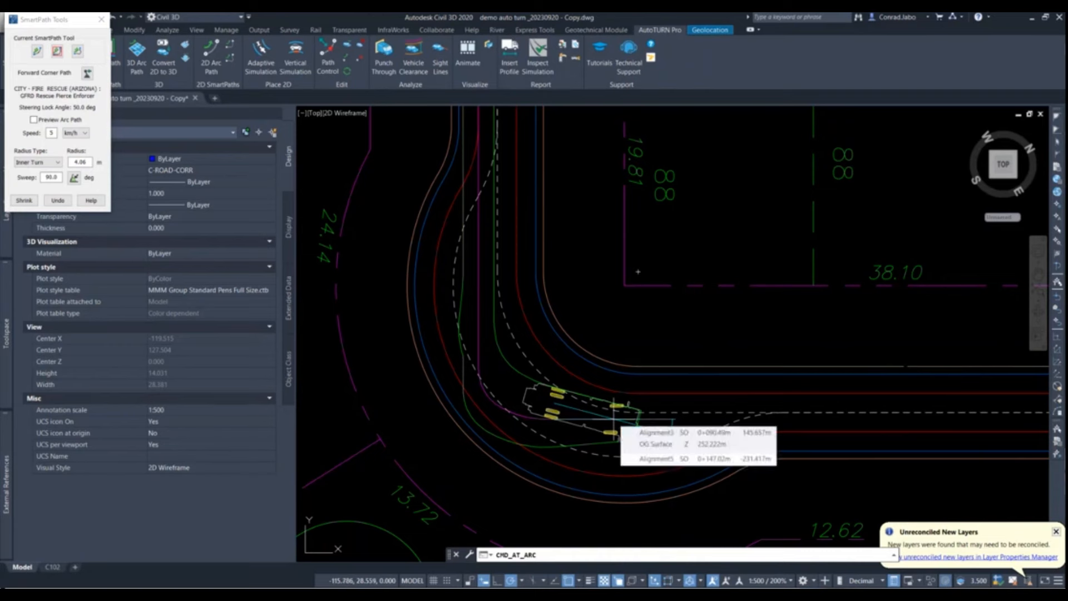
left_click(614, 415)
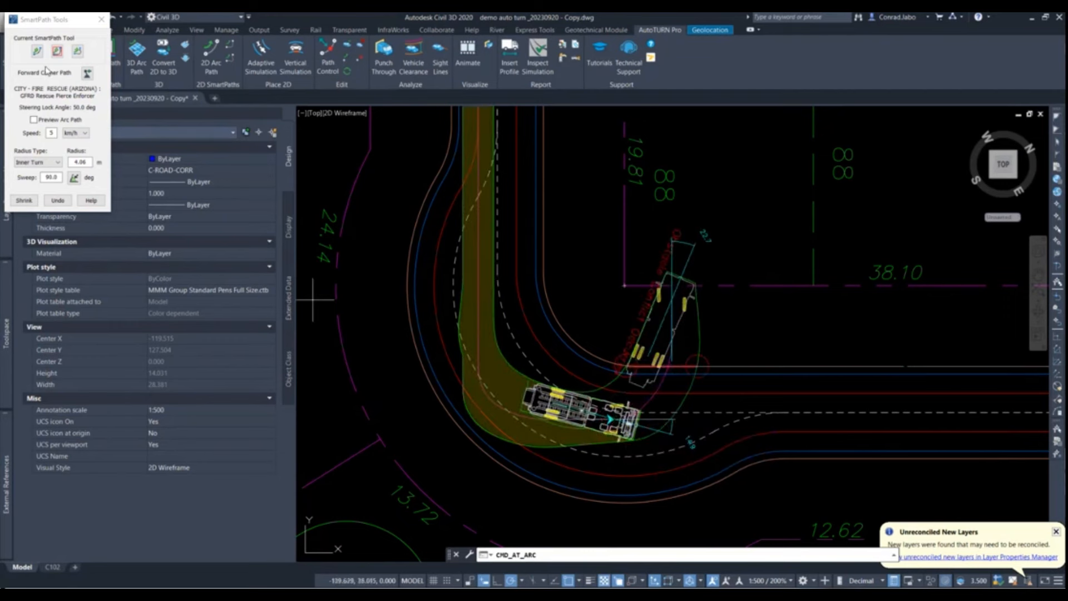
- Return to the Arc Path tool and place two forward sections east along the south lane, straightening the truck beyond the bend
left_click(37, 51)
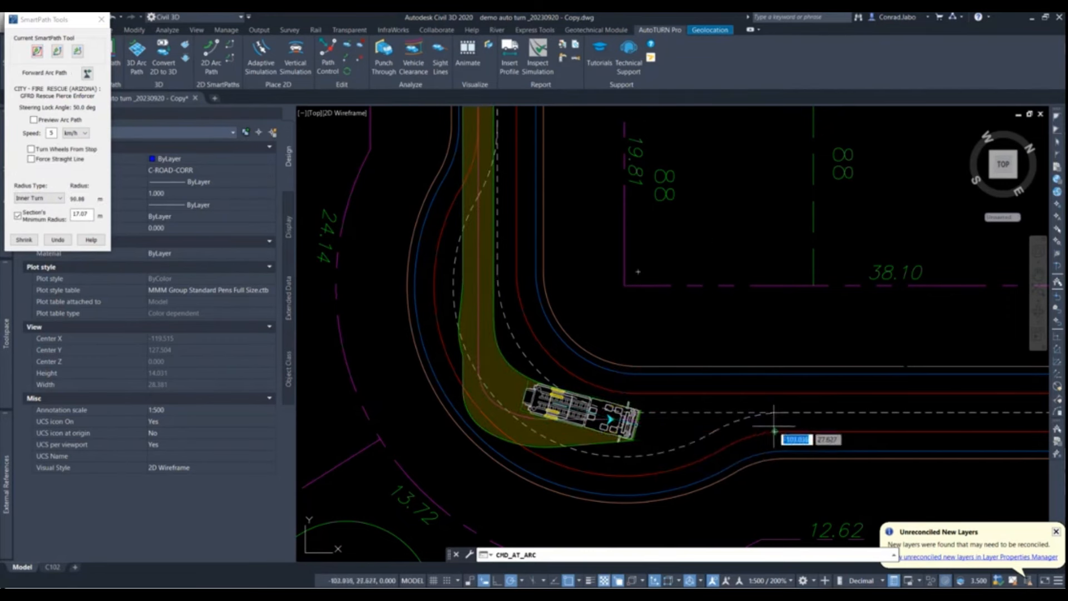
left_click(795, 440)
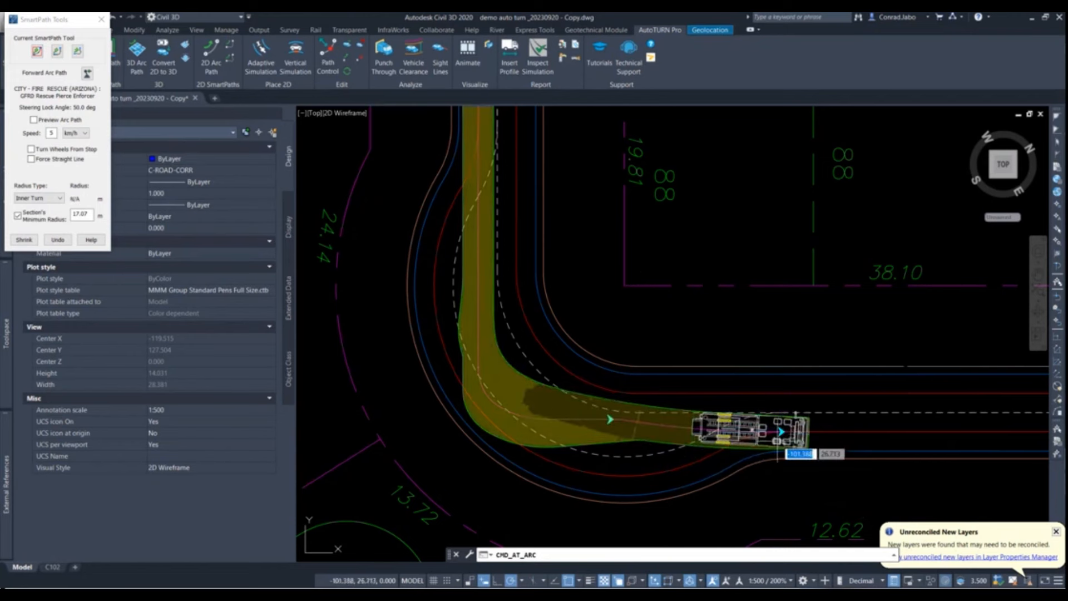
middle_click_drag(794, 439, 526, 433)
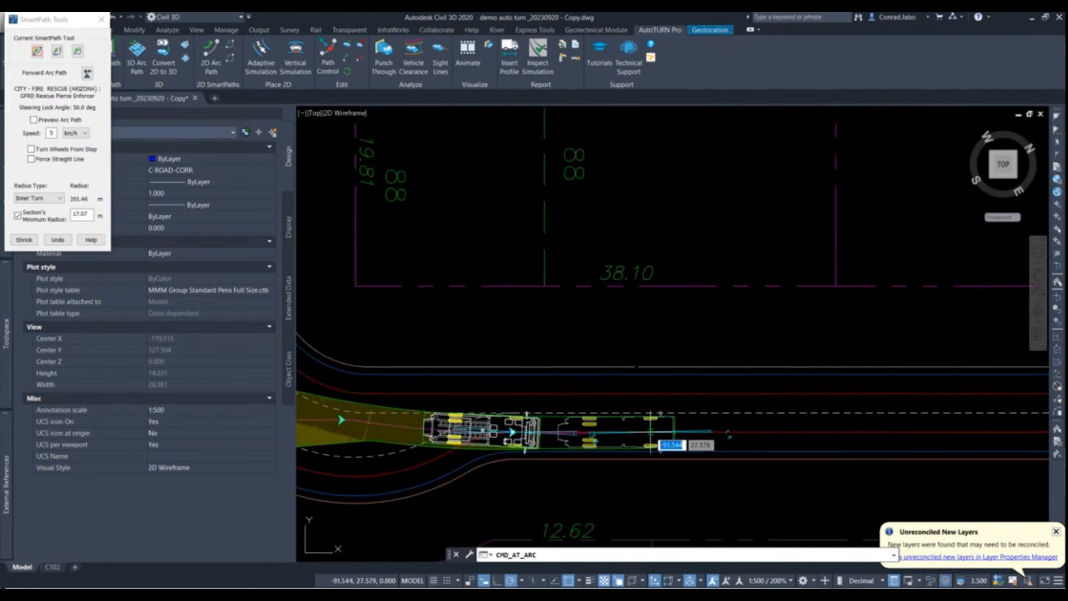
left_click(650, 439)
- Try Force Straight Line for the section heading east toward the next intersection and switch it off again
scroll(769, 431, "down", 2)
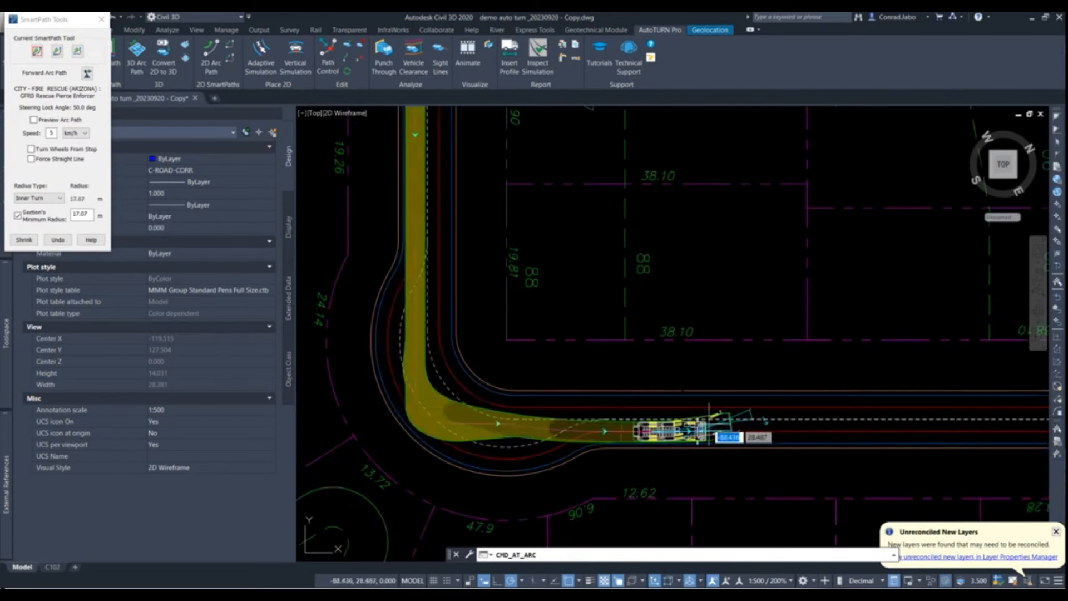
middle_click_drag(742, 433, 451, 450)
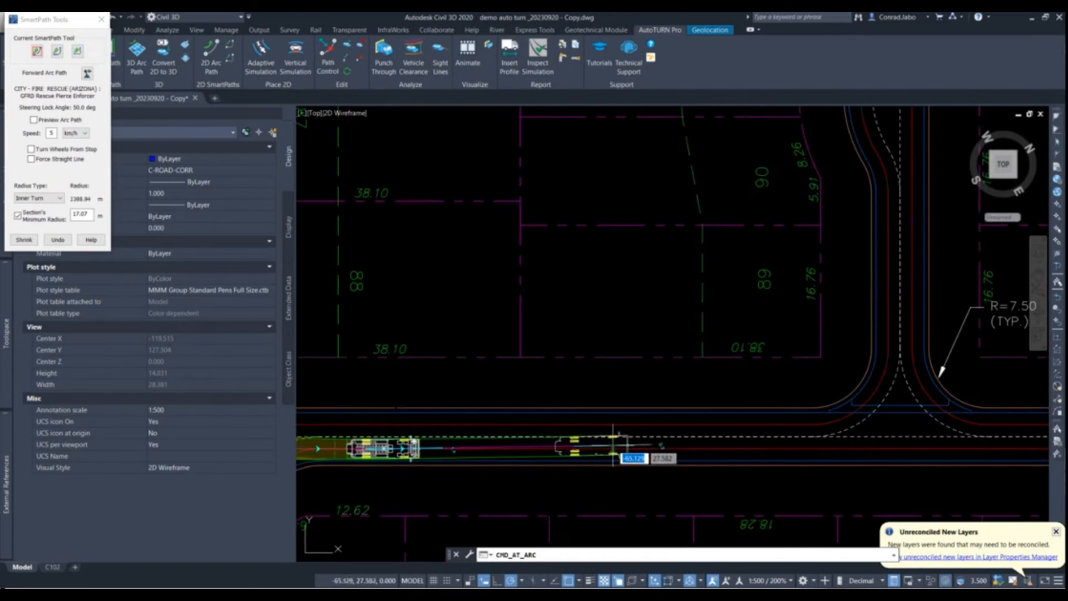
left_click(31, 159)
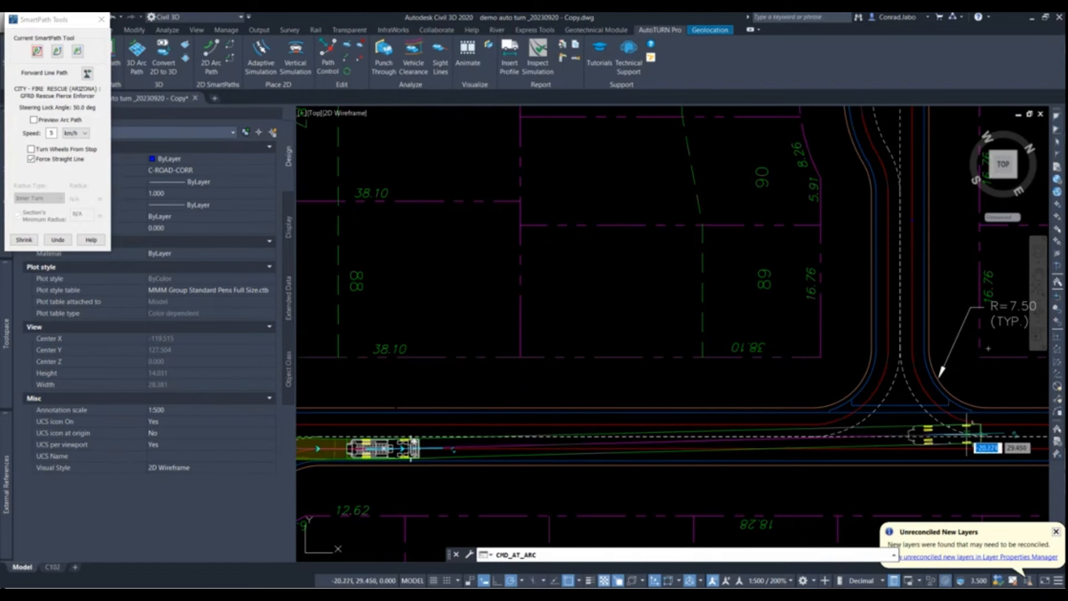
left_click(32, 159)
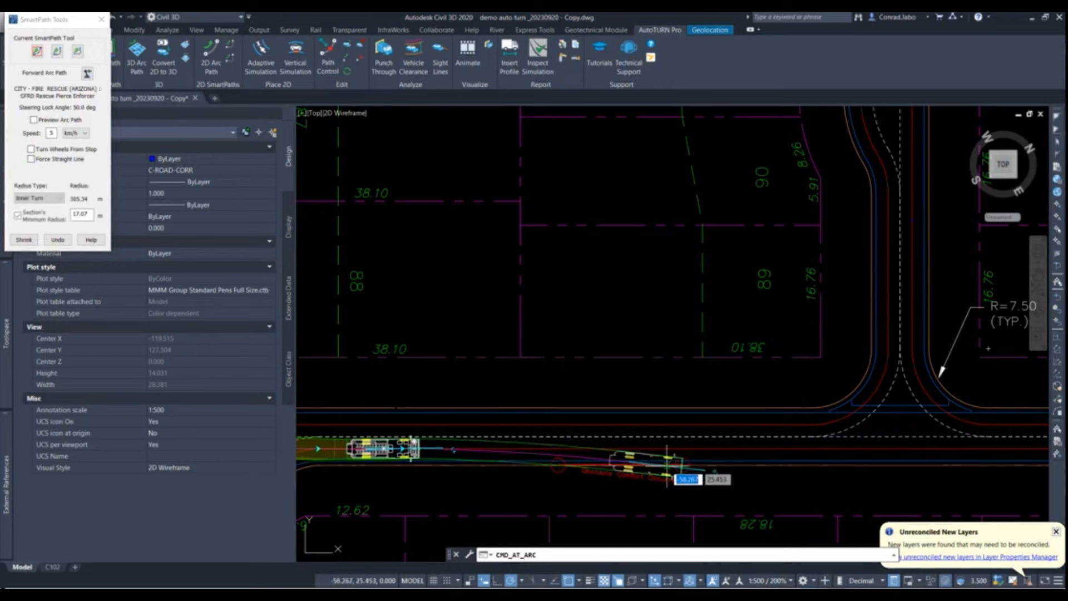
- Place a straight forward arc section east along the south lane, ending just before the intersection beside lot 89
scroll(802, 463, "up", 2)
scroll(802, 464, "up", 2)
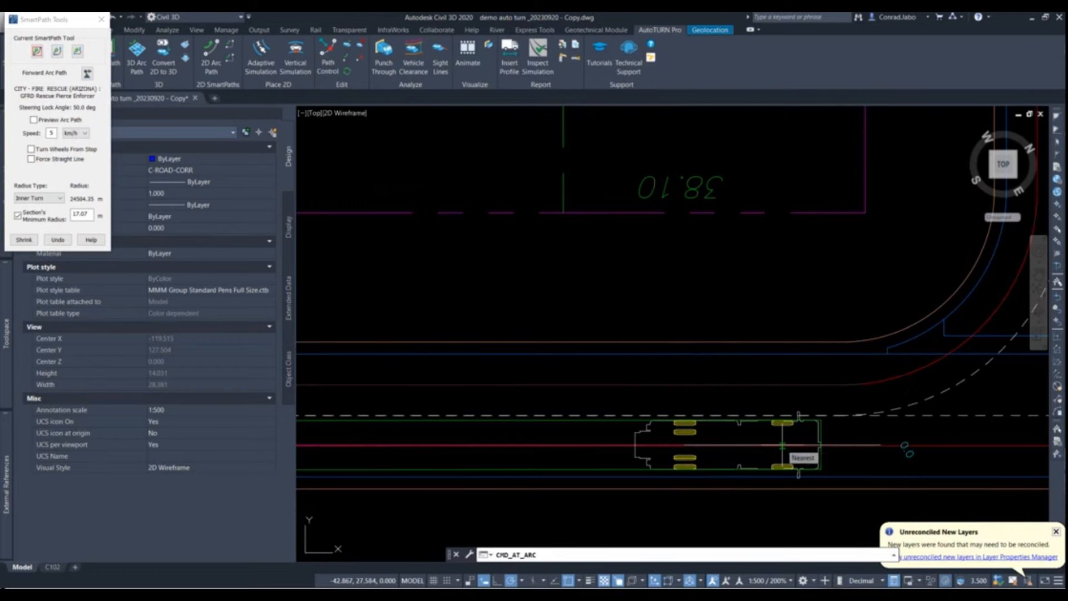
left_click(782, 446)
scroll(554, 436, "down", 2)
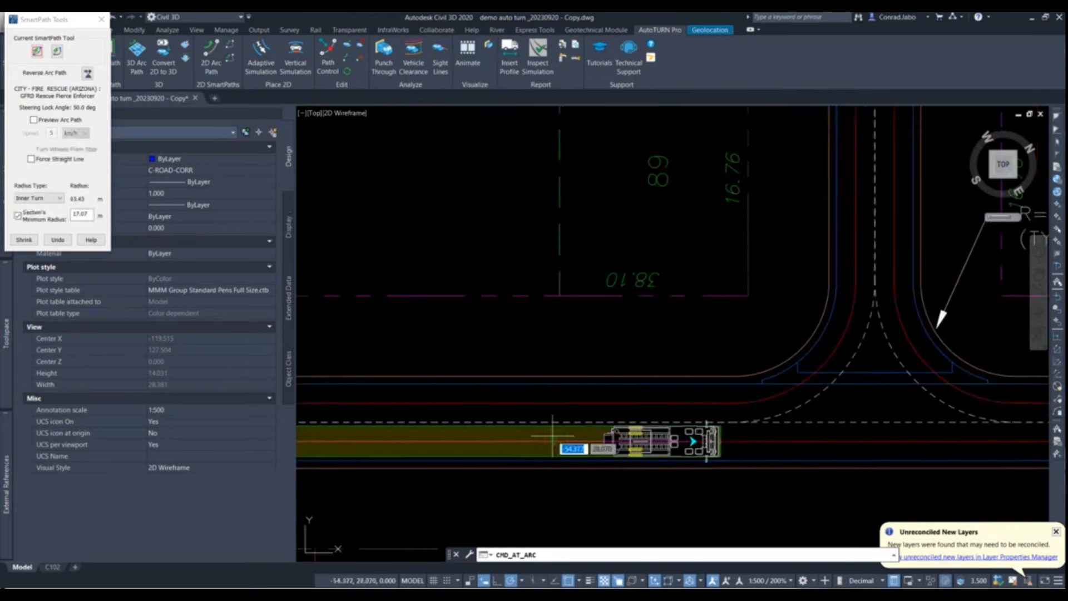
- Switch to the Corner Path tool and place a forward section turning the truck north into the east lane of the side road between lots 89 and 110
mouse_move(818, 463)
middle_mouse_down()
mouse_move(794, 445)
mouse_move(512, 496)
middle_mouse_up()
scroll(513, 496, "down", 3)
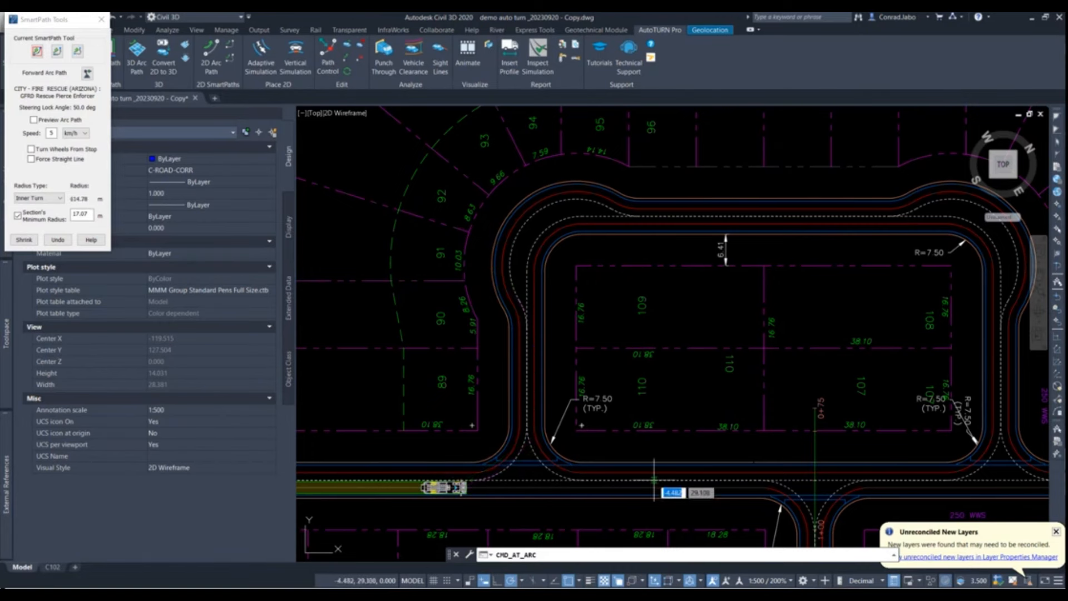
scroll(489, 468, "up", 2)
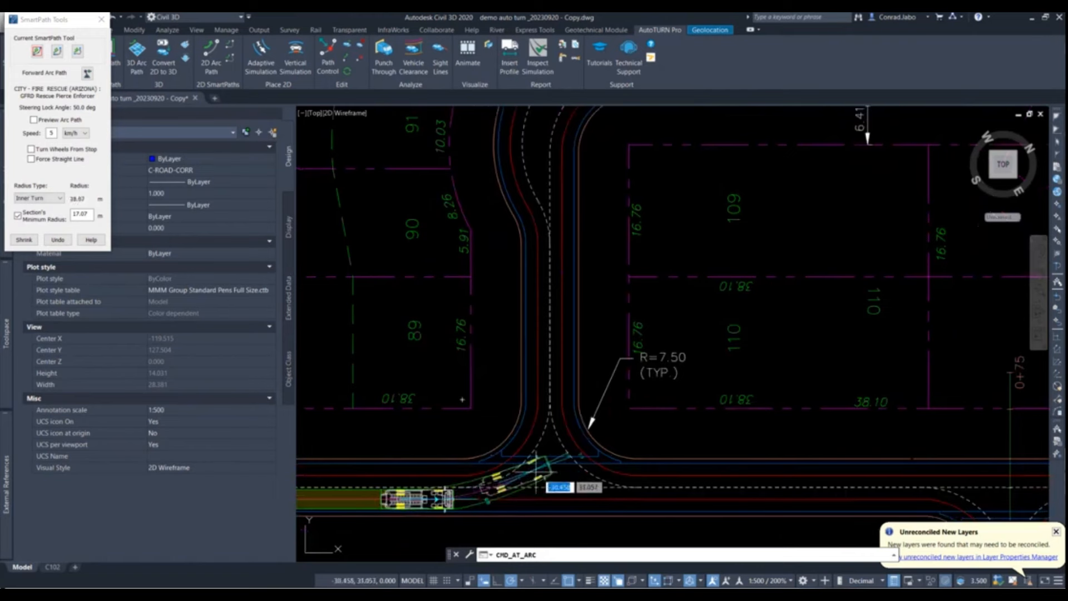
left_click(57, 54)
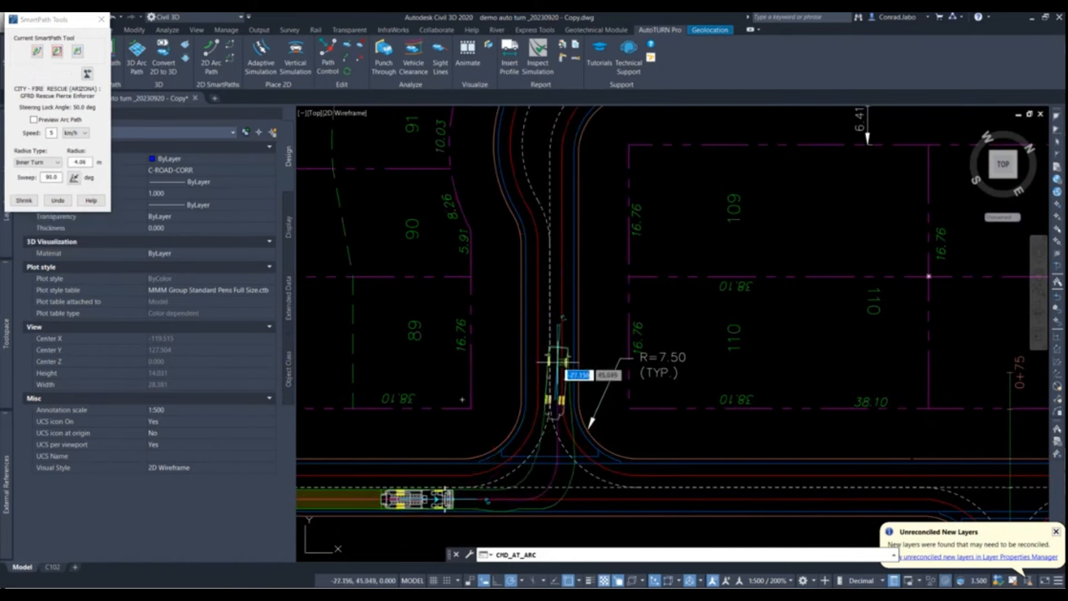
scroll(562, 366, "up", 4)
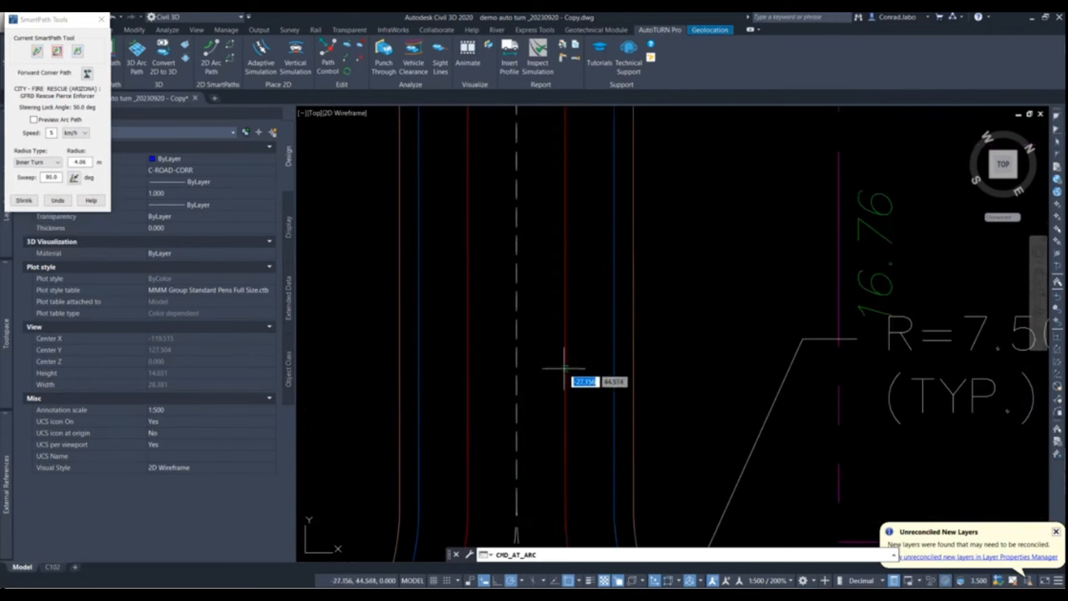
left_click(566, 368)
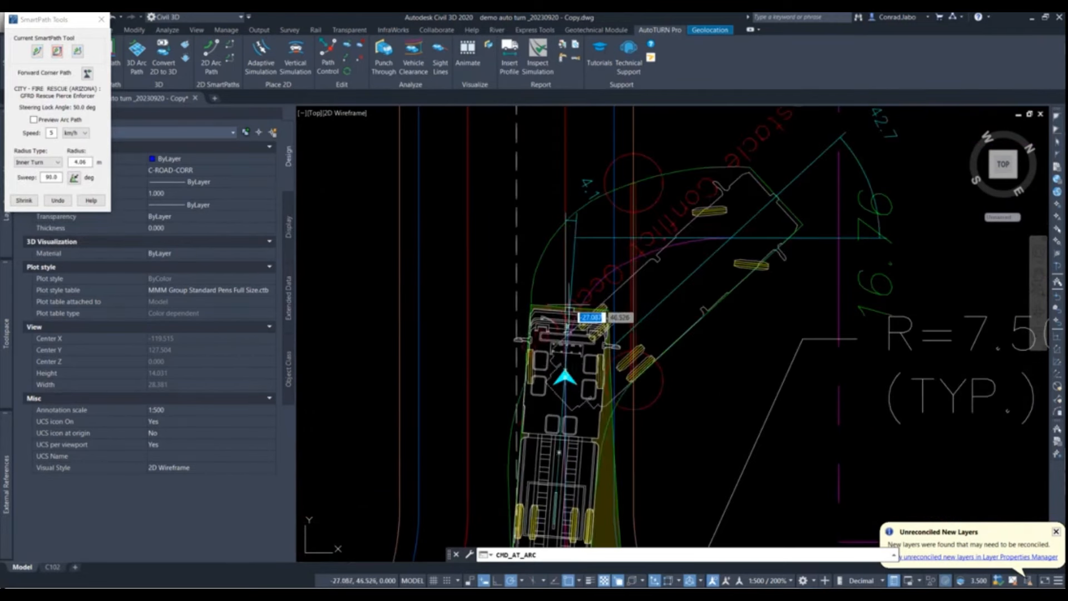
- Return to the Arc Path tool and place a forward section north along the side road's east lane, straightening the truck
left_click(38, 52)
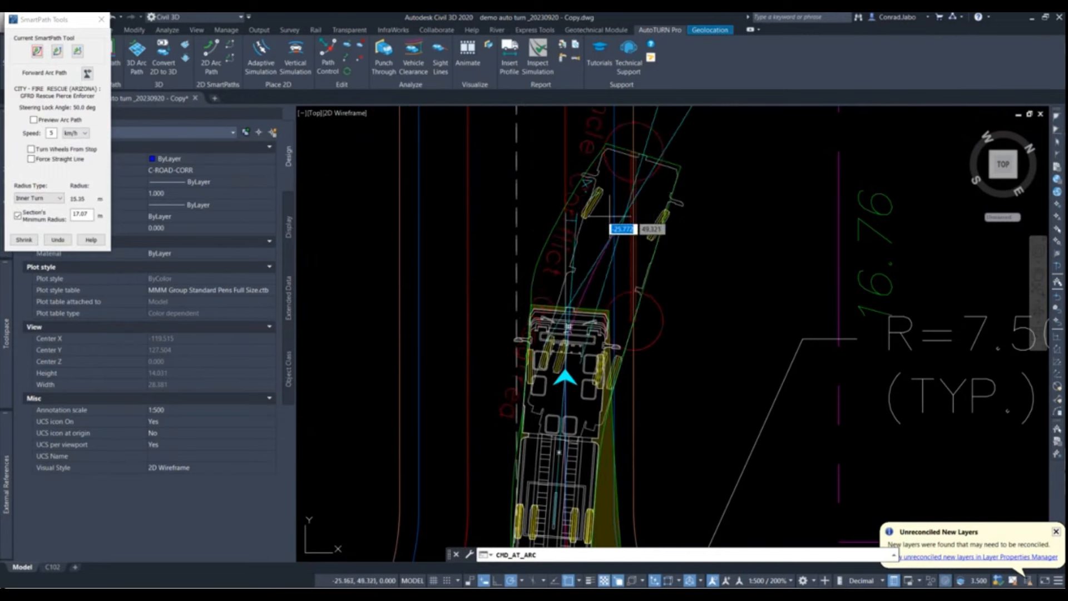
middle_click_drag(574, 260, 570, 332)
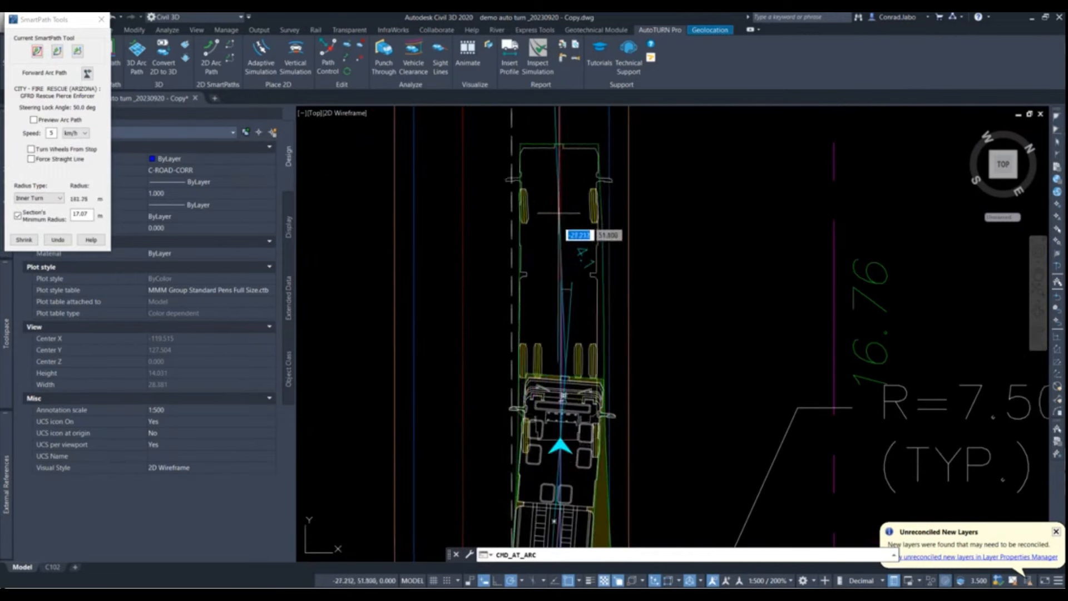
middle_click_drag(561, 202, 561, 356)
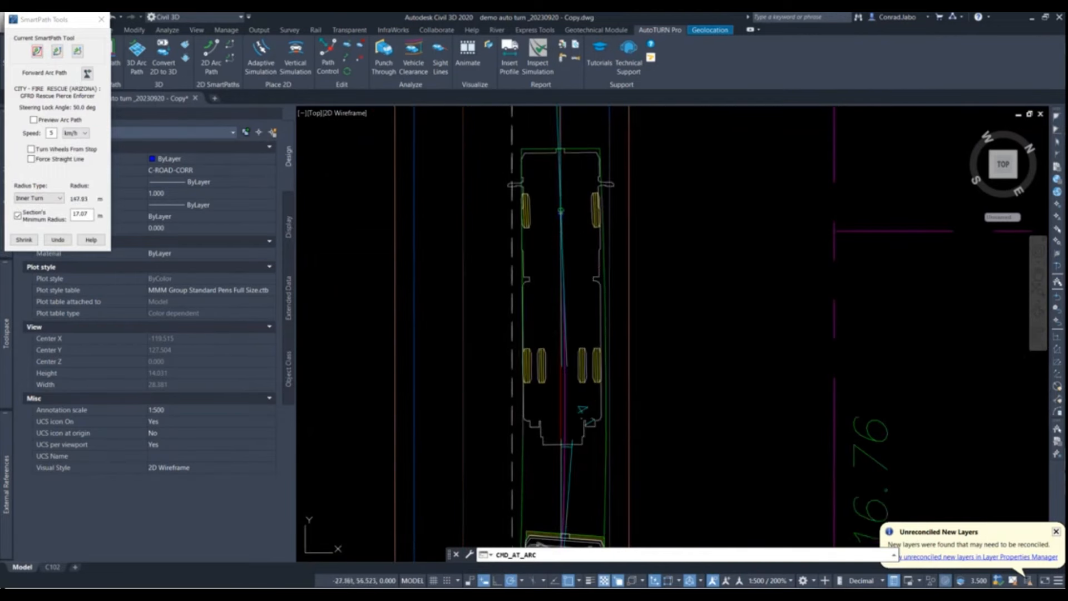
scroll(561, 223, "down", 4)
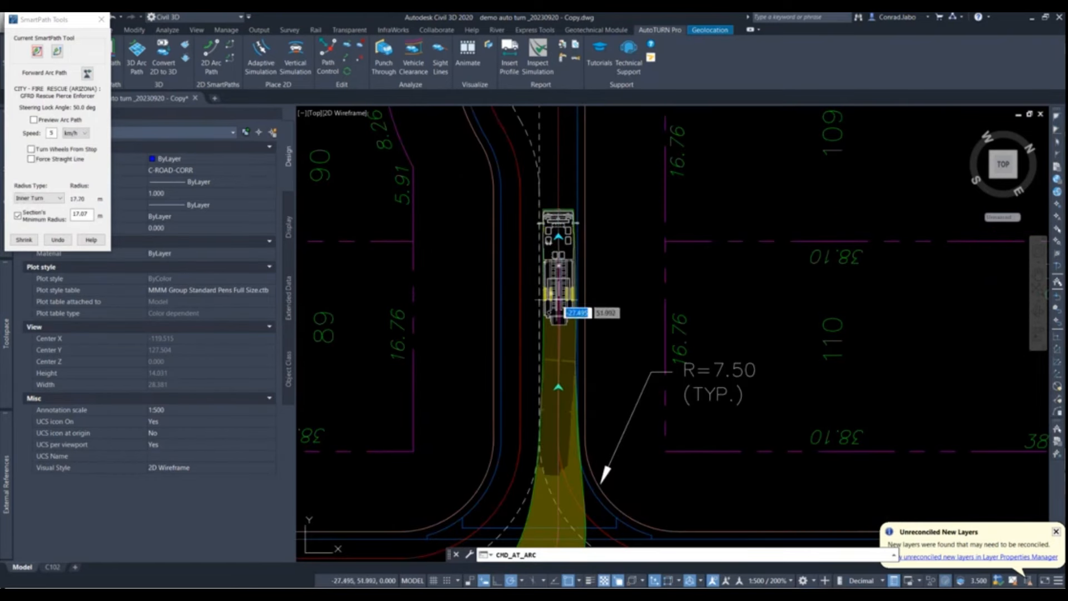
- Place a reverse corner section that backs the truck around the R=7.50 corner into the main road's north lane, facing west
scroll(559, 255, "down", 4)
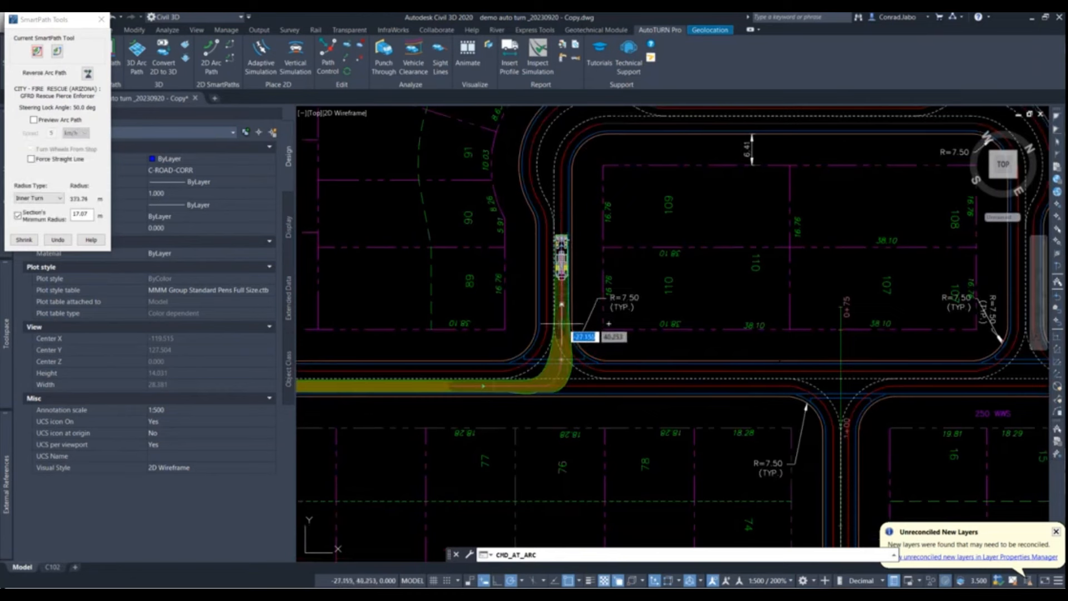
middle_click_drag(561, 287, 546, 303)
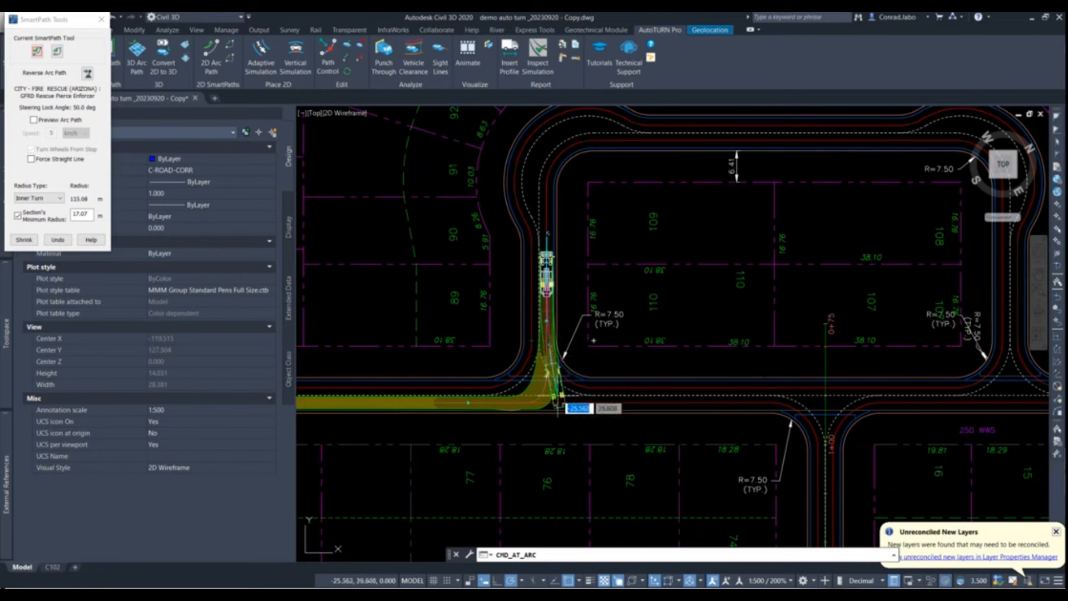
left_click(88, 74)
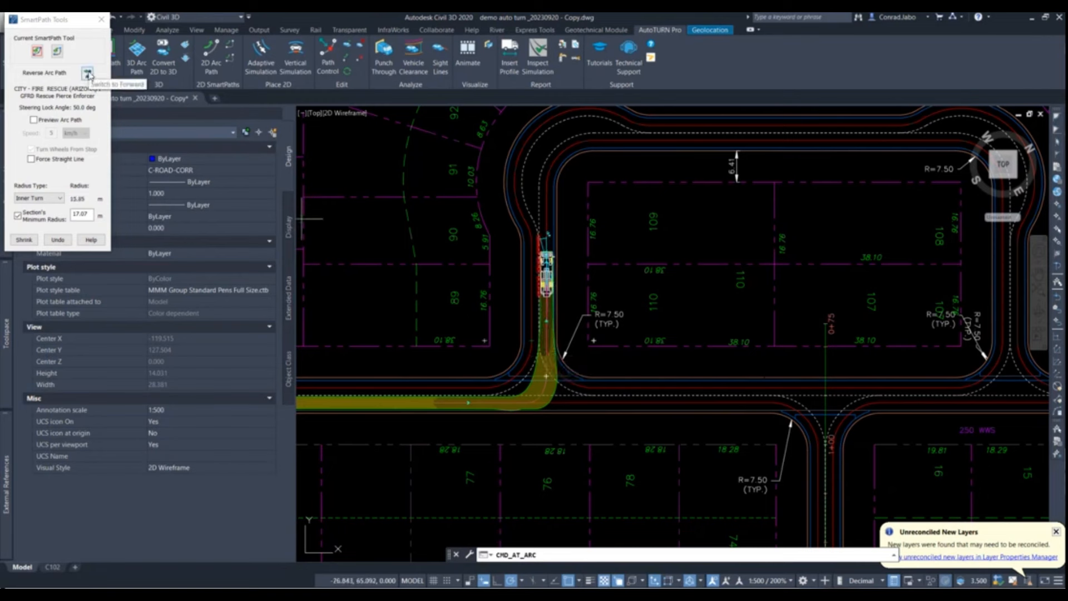
left_click(56, 50)
scroll(617, 374, "up", 5)
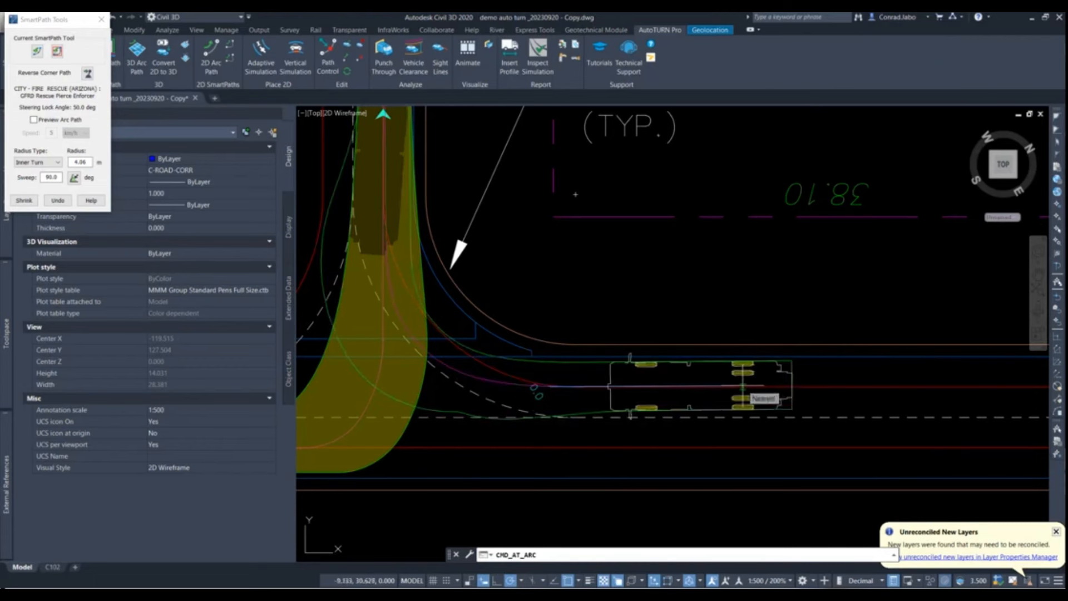
left_click(743, 387)
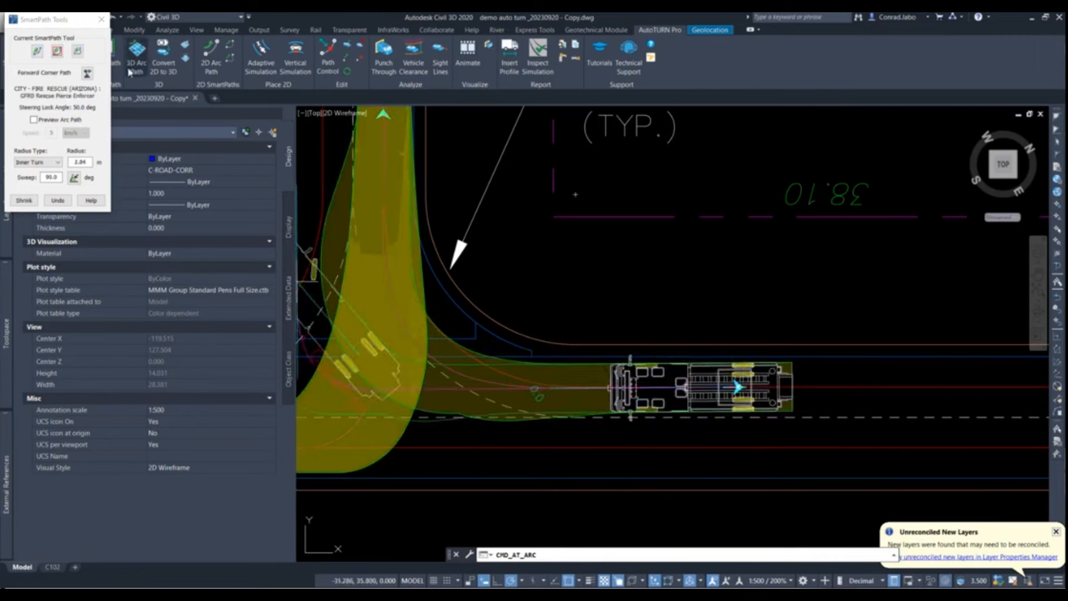
- Place a forward arc section west along the north lane to below lot 88 and finish the path
left_click(87, 73)
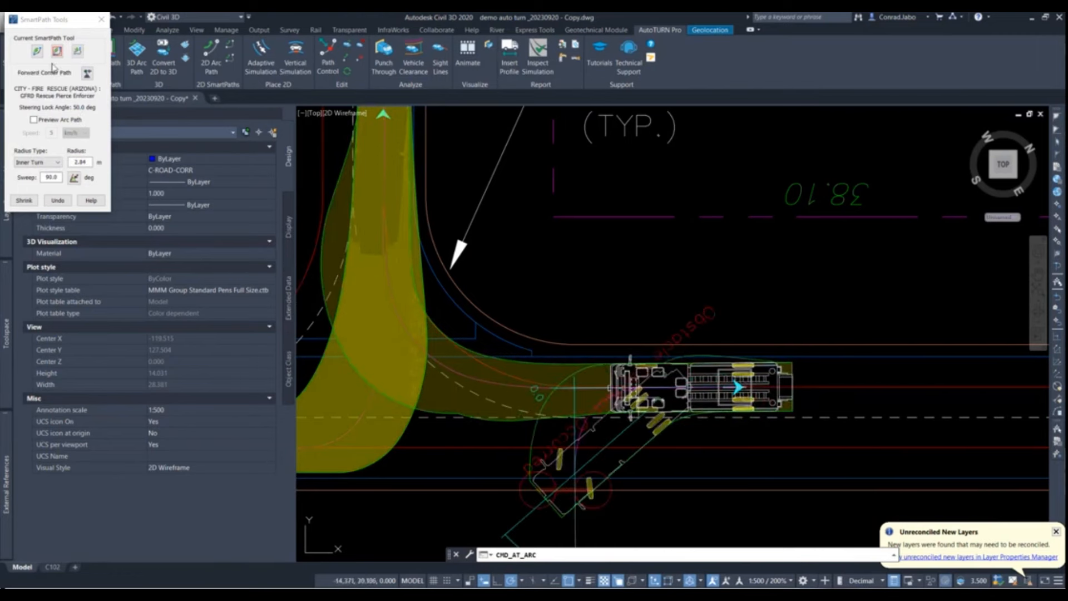
left_click(38, 53)
scroll(758, 444, "down", 4)
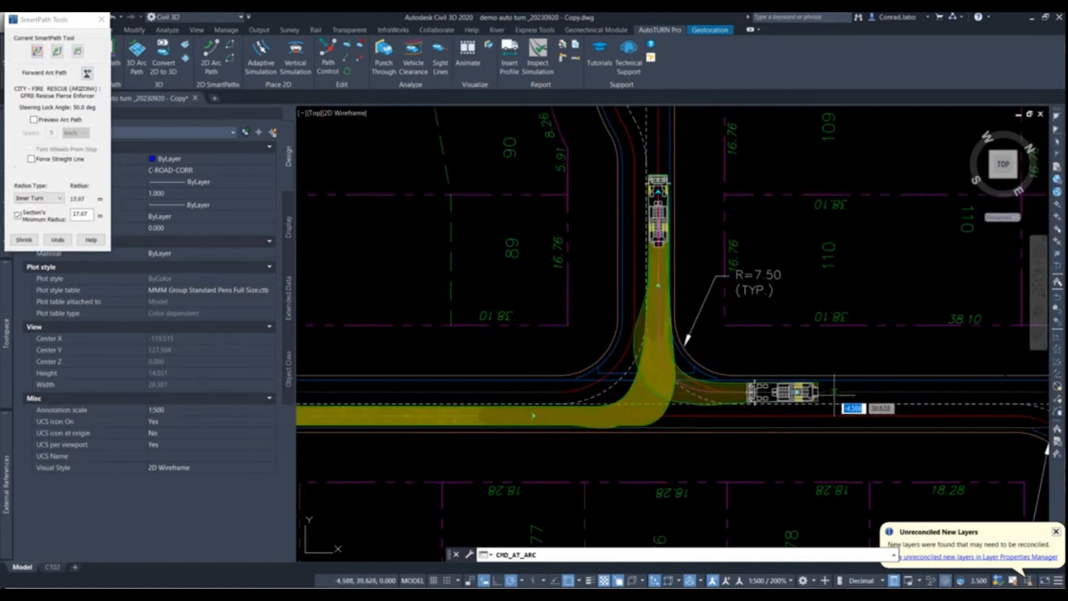
middle_click_drag(453, 404, 827, 458)
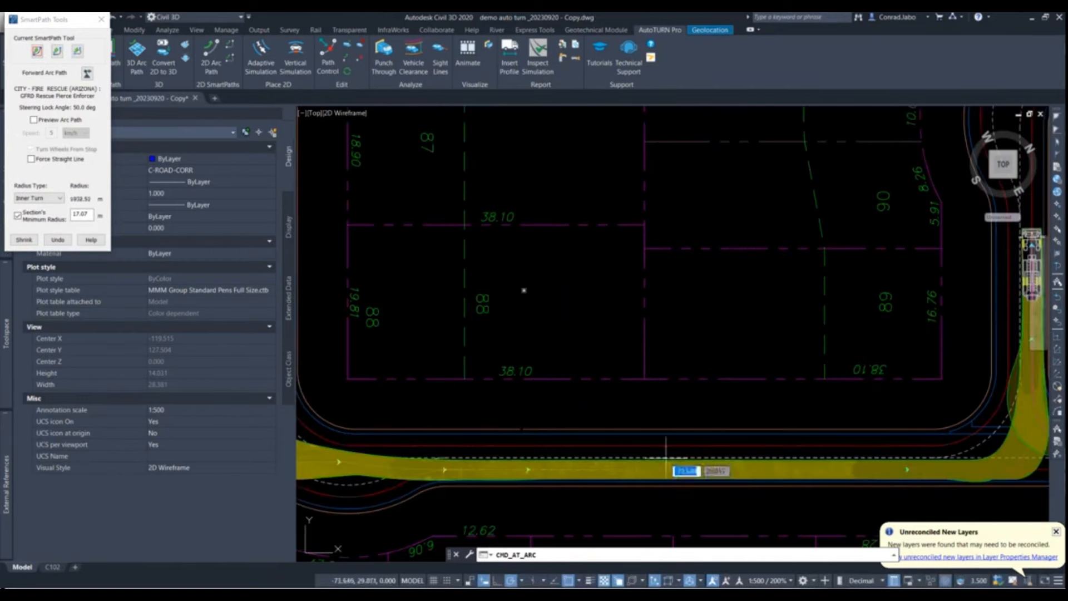
left_click(706, 446)
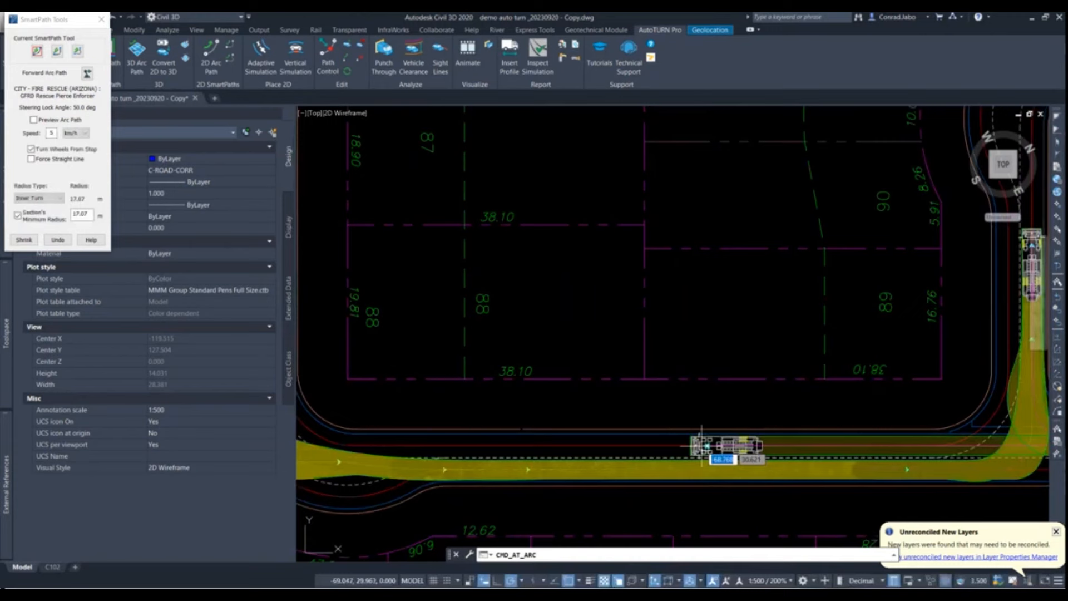
scroll(604, 449, "down", 5)
scroll(733, 465, "up", 5)
key("Return")
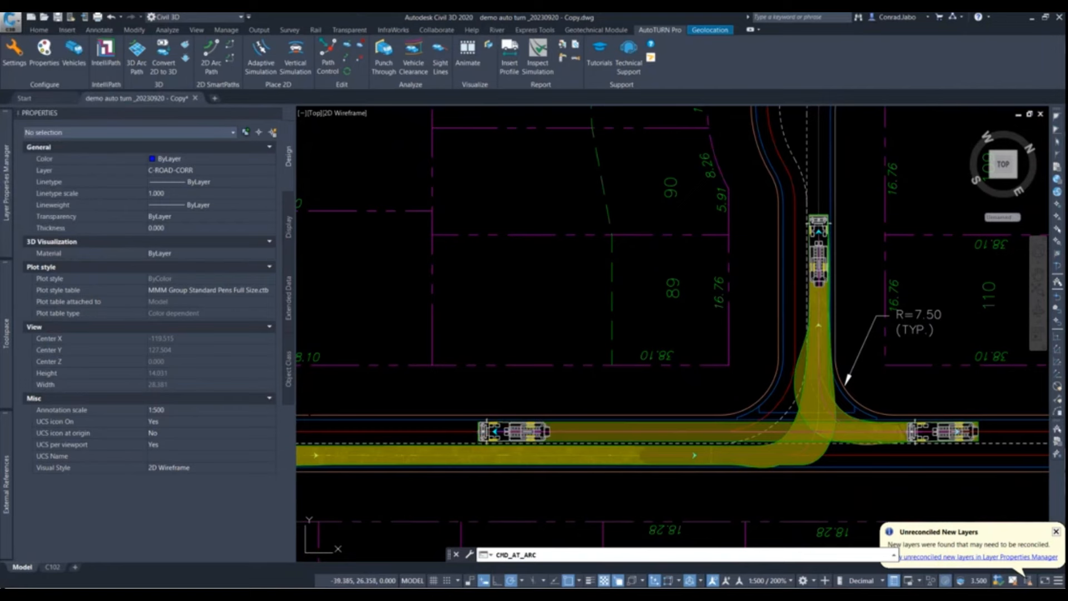
- Delete the stray truck block in the east lane beside lot 84, next to the start of the path
scroll(797, 354, "down", 4)
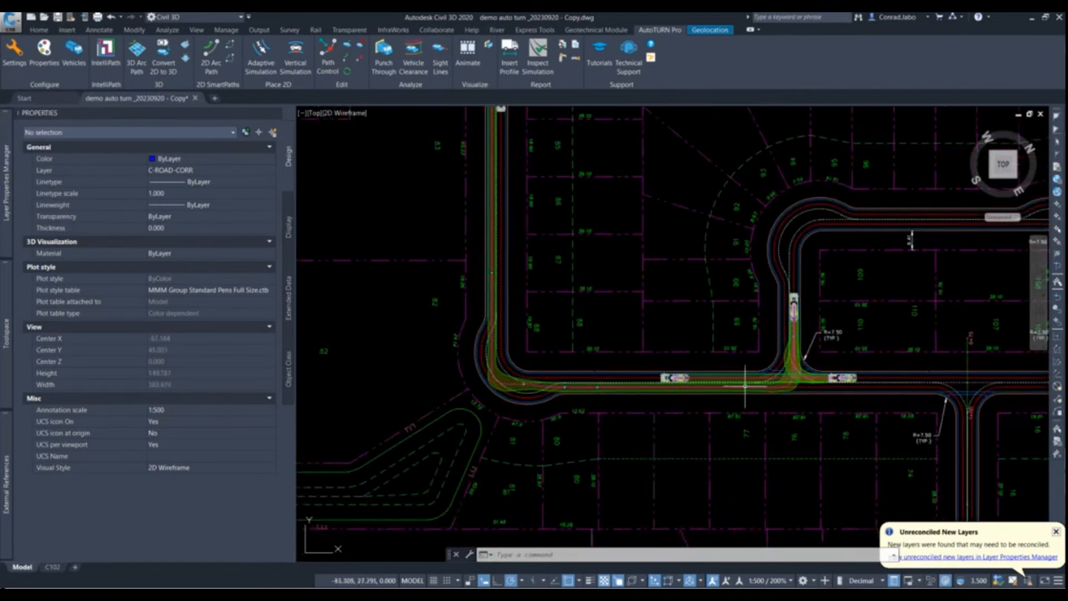
middle_click_drag(745, 382, 742, 450)
scroll(487, 131, "up", 6)
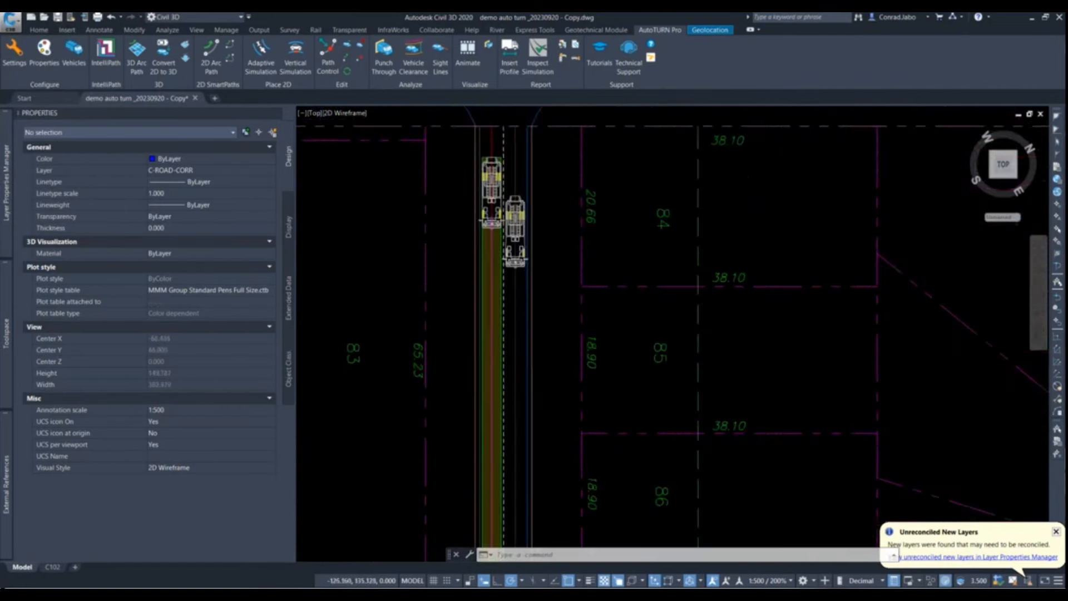
left_click(529, 259)
key("Escape")
key("Escape")
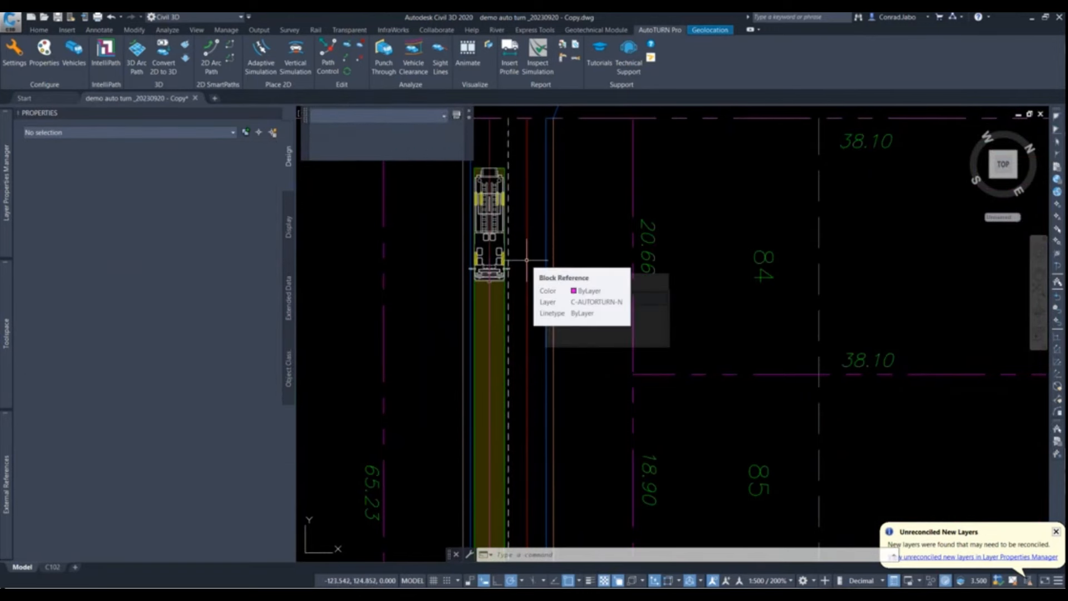
- Examine the completed swept path around the southwest bend and through the three-point turn at the intersection against the curb lines
scroll(529, 268, "down", 5)
scroll(621, 385, "up", 2)
scroll(558, 253, "up", 5)
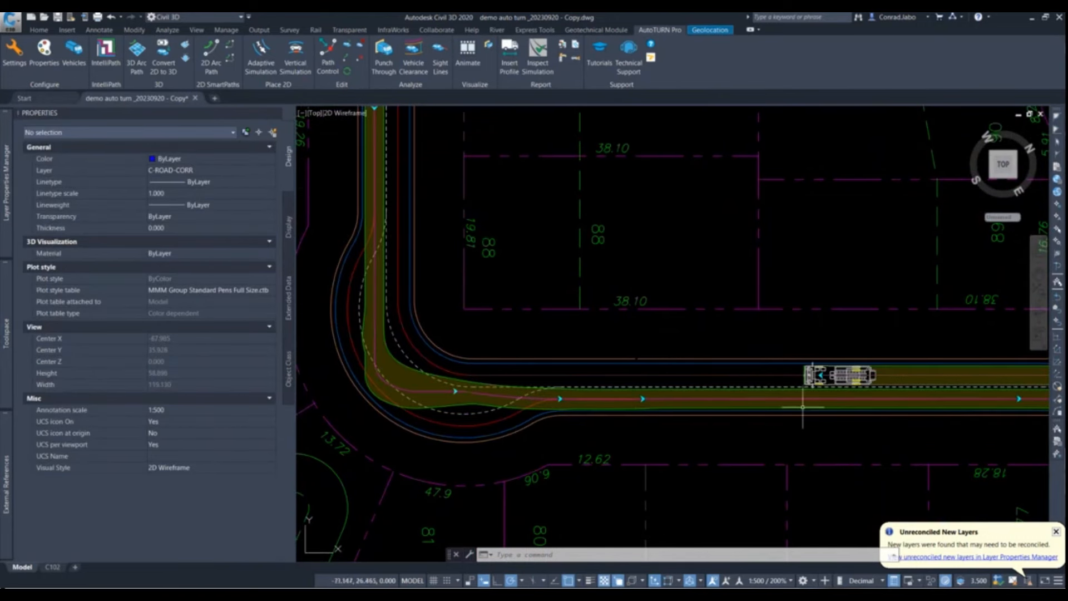
scroll(492, 461, "down", 2)
middle_click_drag(933, 458, 724, 495)
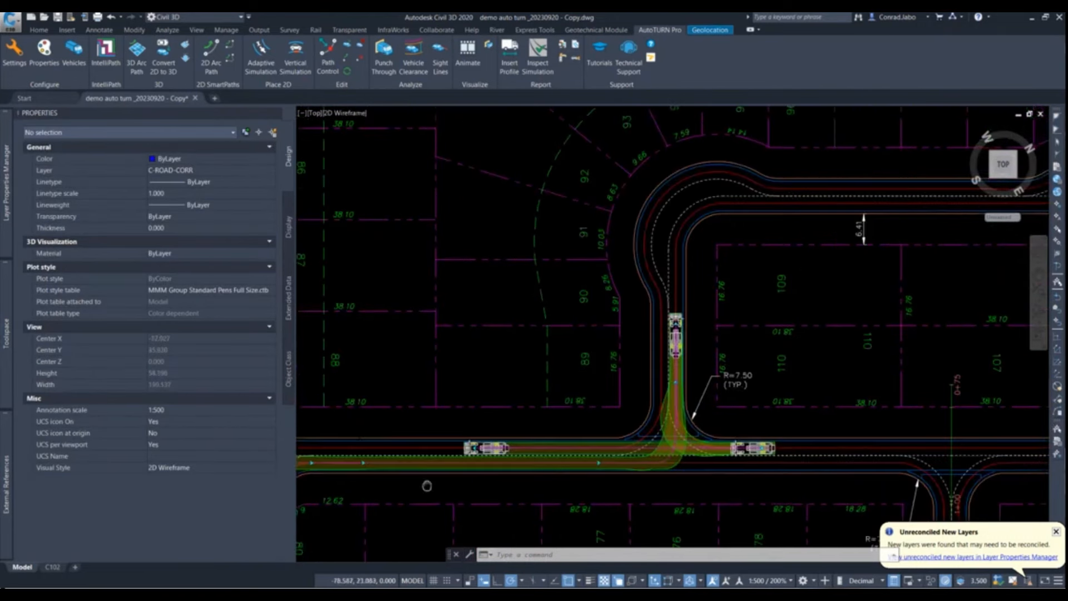
scroll(723, 490, "up", 4)
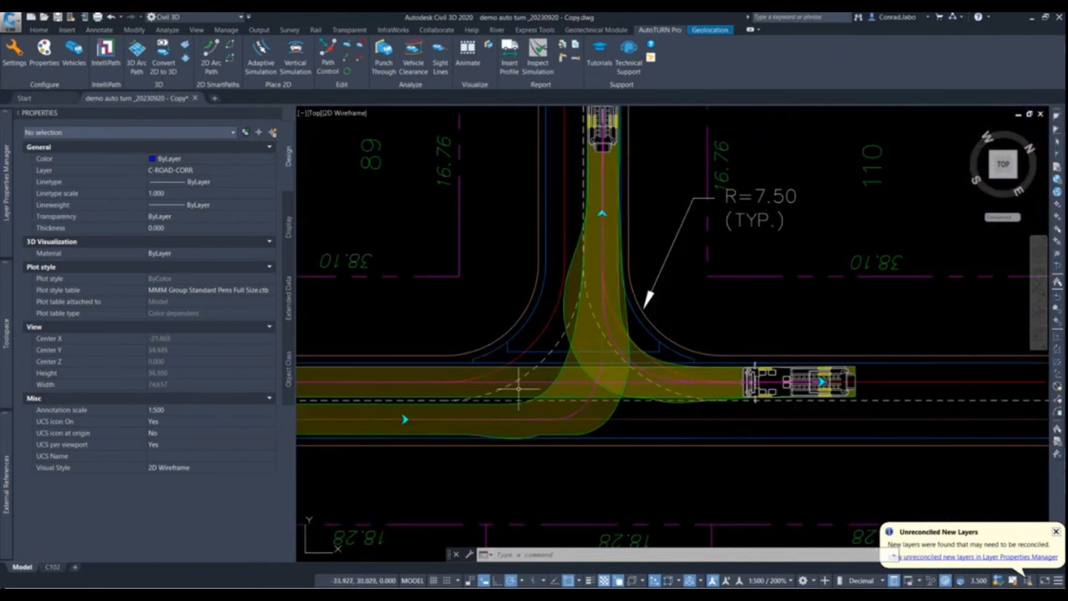
scroll(718, 397, "down", 4)
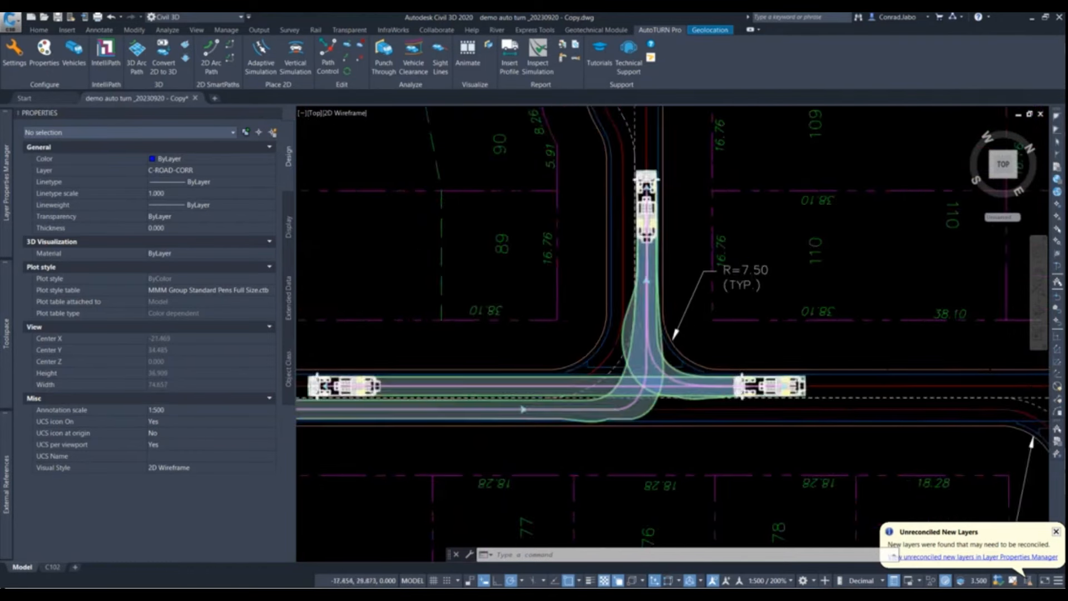
scroll(694, 445, "down", 4)
scroll(503, 423, "up", 6)
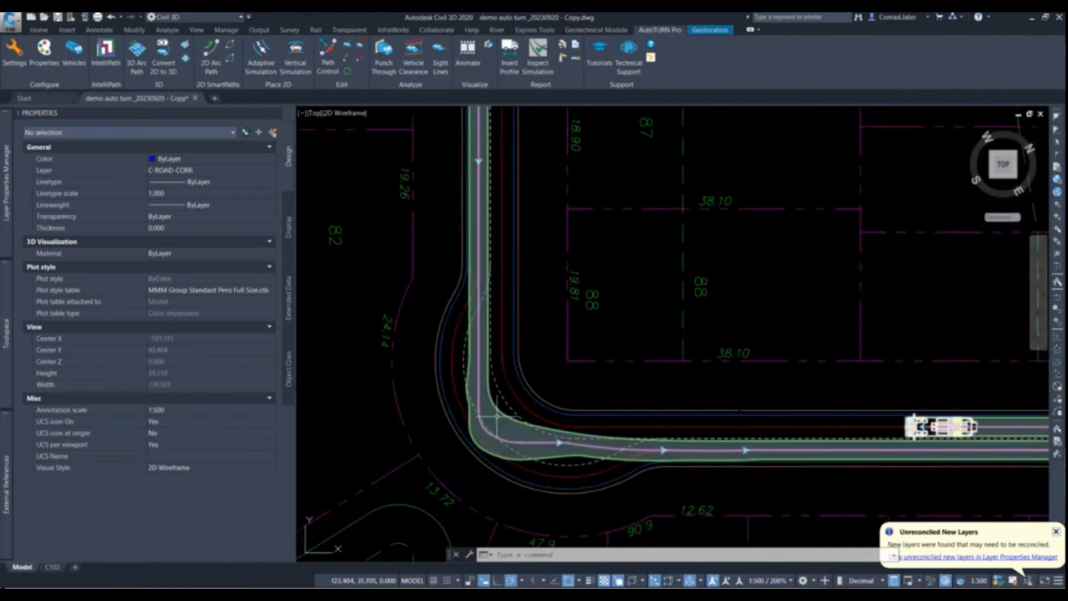
scroll(503, 423, "down", 4)
scroll(731, 442, "up", 4)
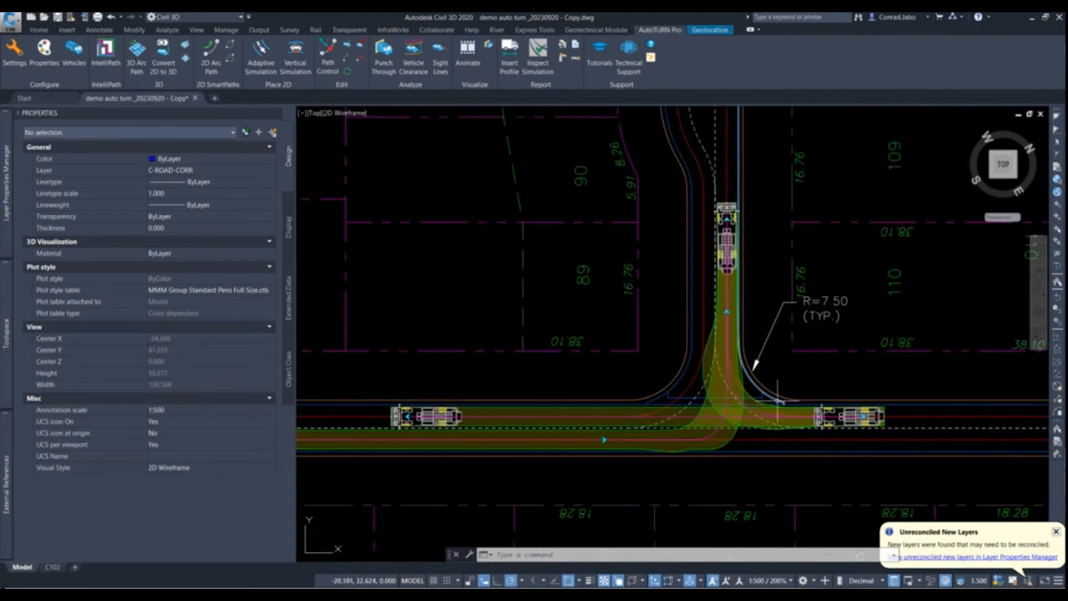
left_click(49, 52)
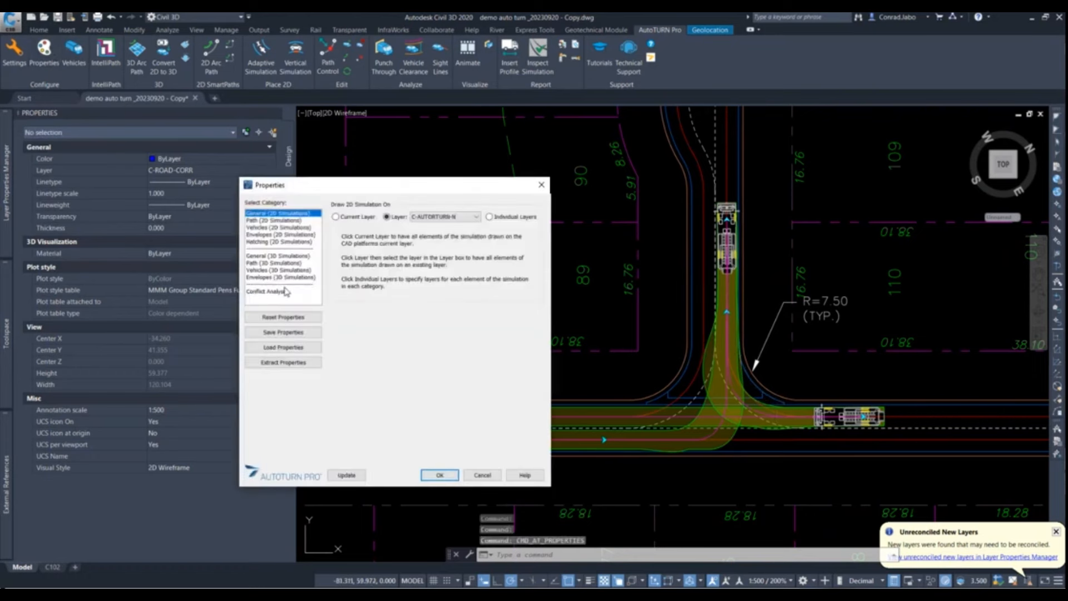
left_click(541, 186)
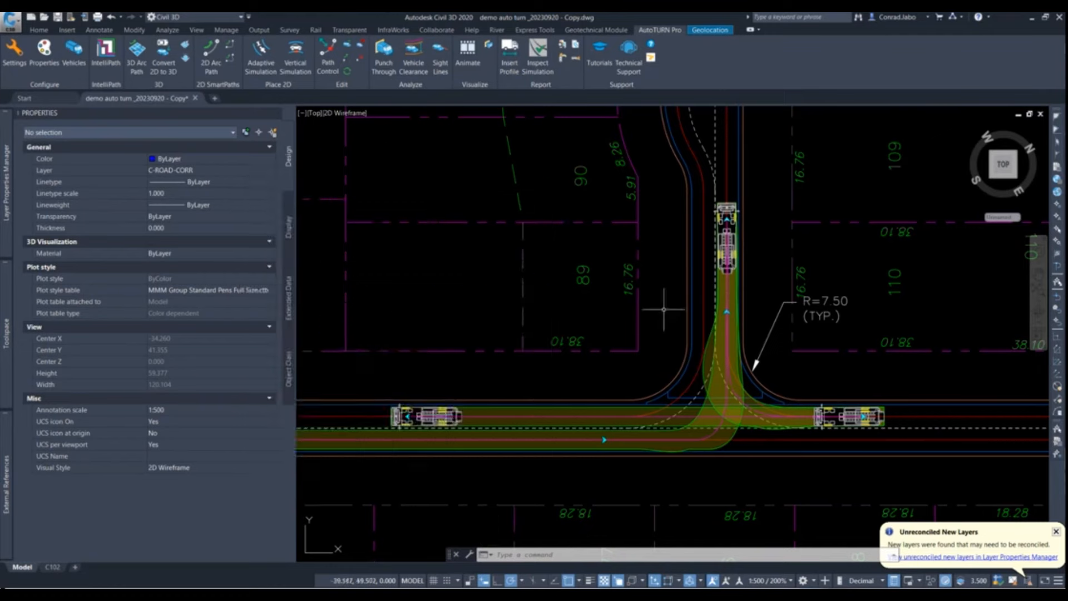
scroll(782, 421, "down", 4)
scroll(518, 418, "up", 4)
scroll(480, 427, "down", 2)
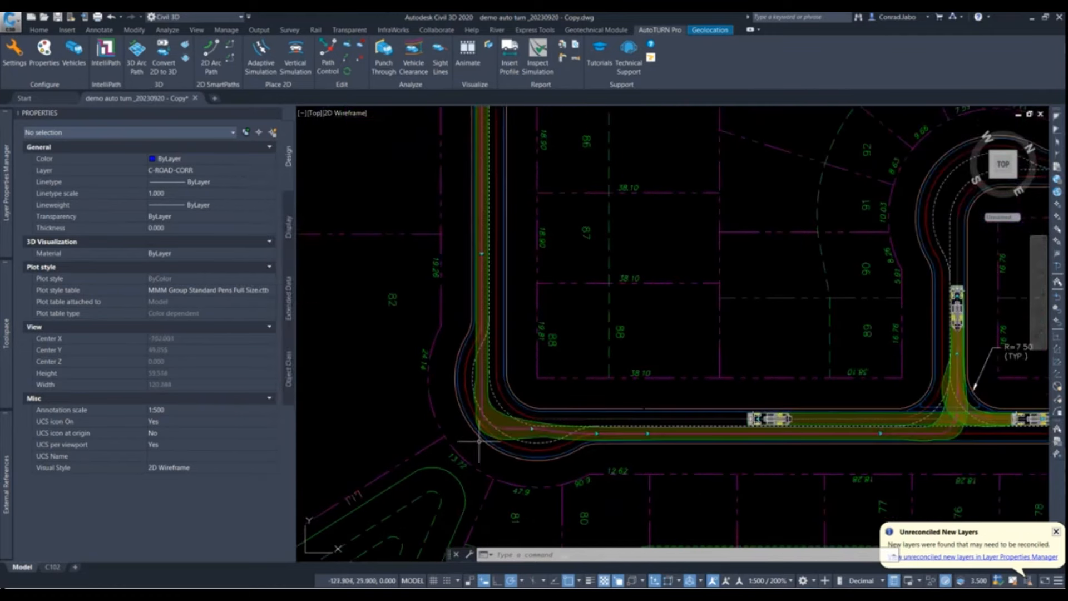
- Change the 2D simulation's vehicle body hatching color to Cyan and update the completed swept path with it
left_click(488, 290)
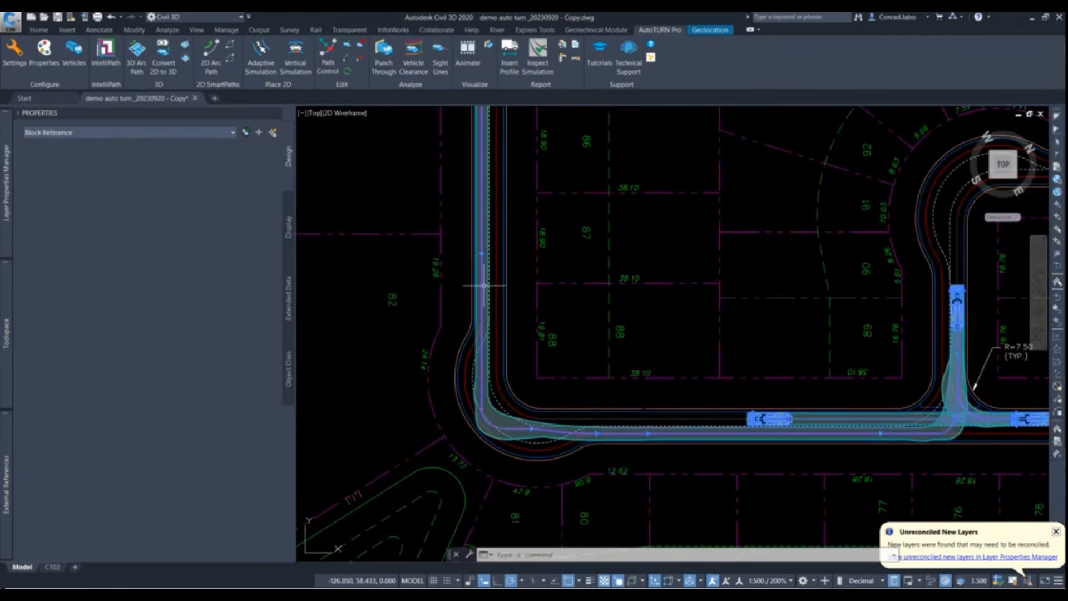
left_click(44, 49)
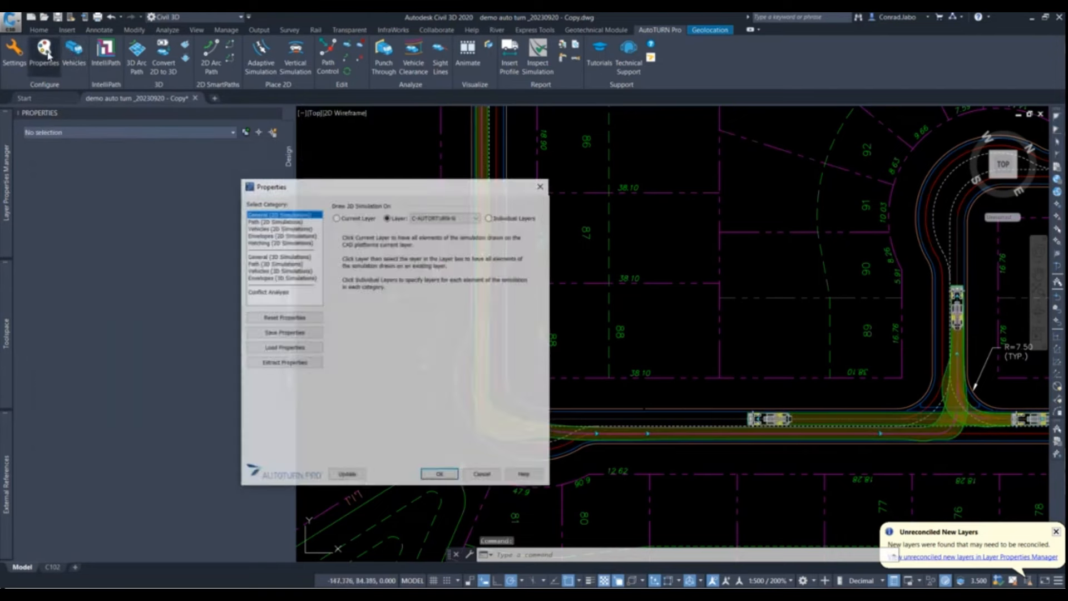
left_click(297, 242)
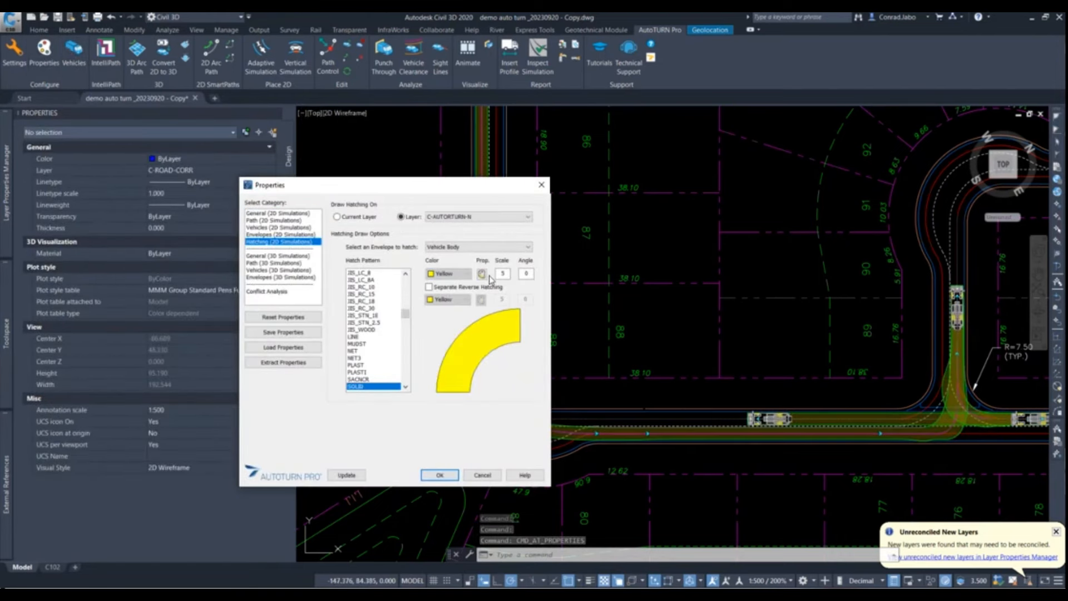
left_click(482, 275)
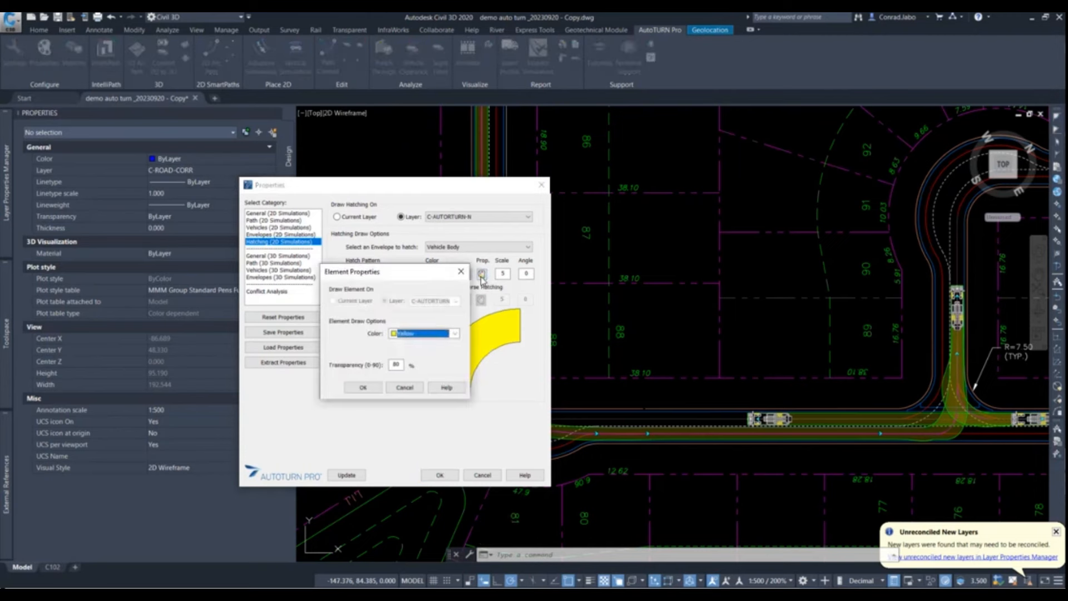
left_click(440, 334)
left_click(429, 367)
left_click(363, 388)
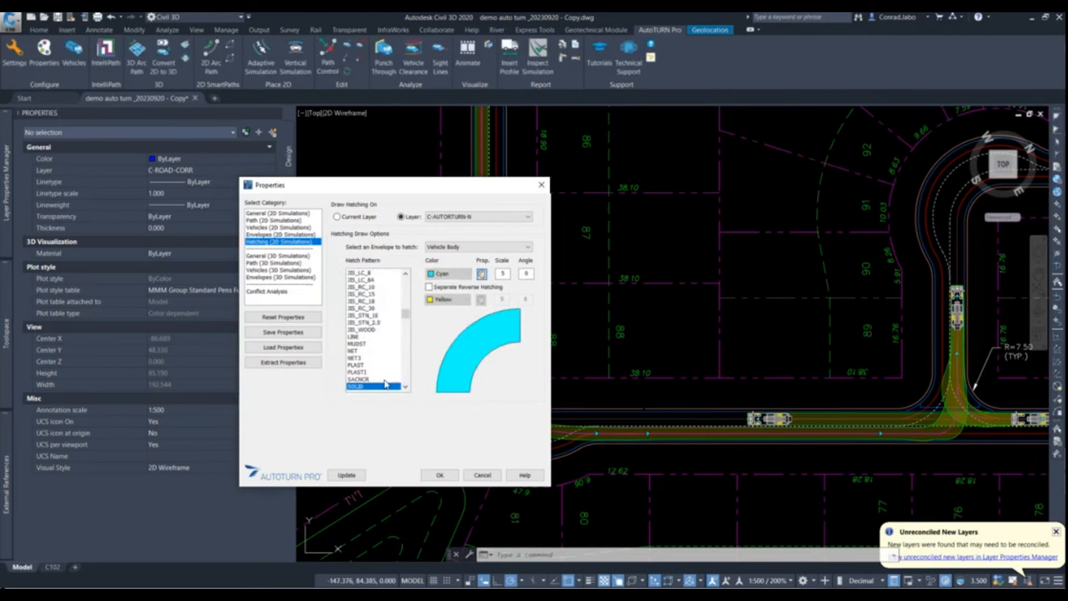
left_click(346, 476)
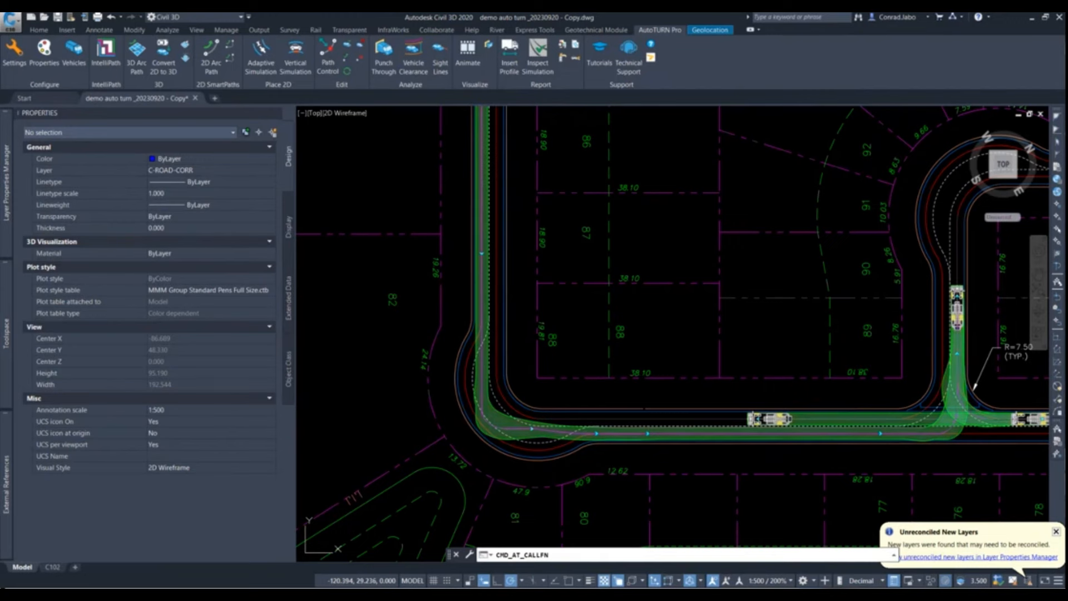
key("Escape")
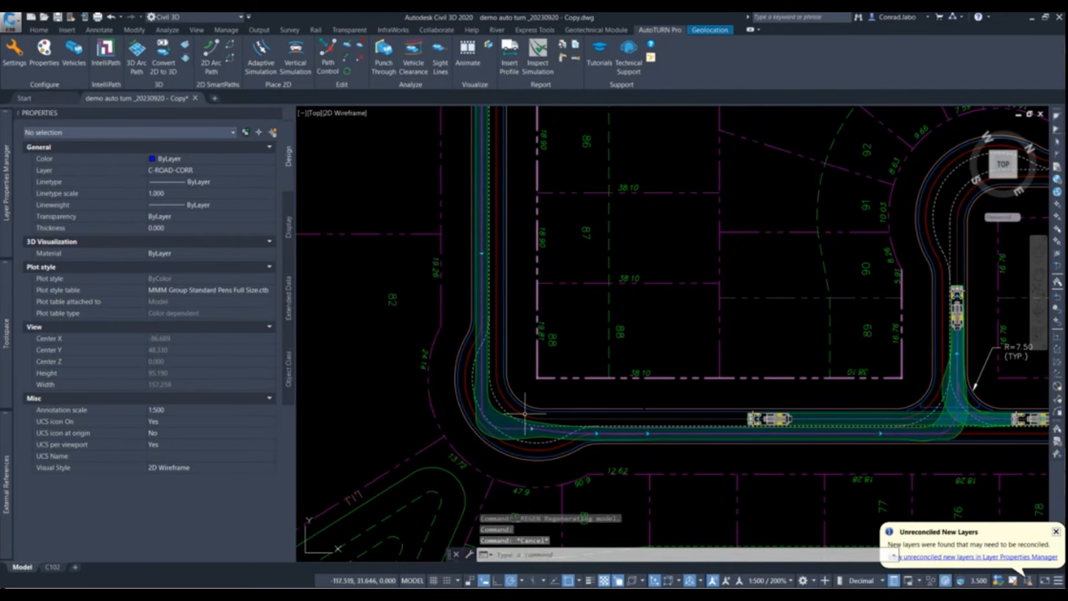
- Examine the recolored swept path from the start beside lot 84, around the southwest bend and through the three-point turn to the final truck
middle_click_drag(578, 387, 485, 401)
middle_click_drag(544, 422, 650, 366)
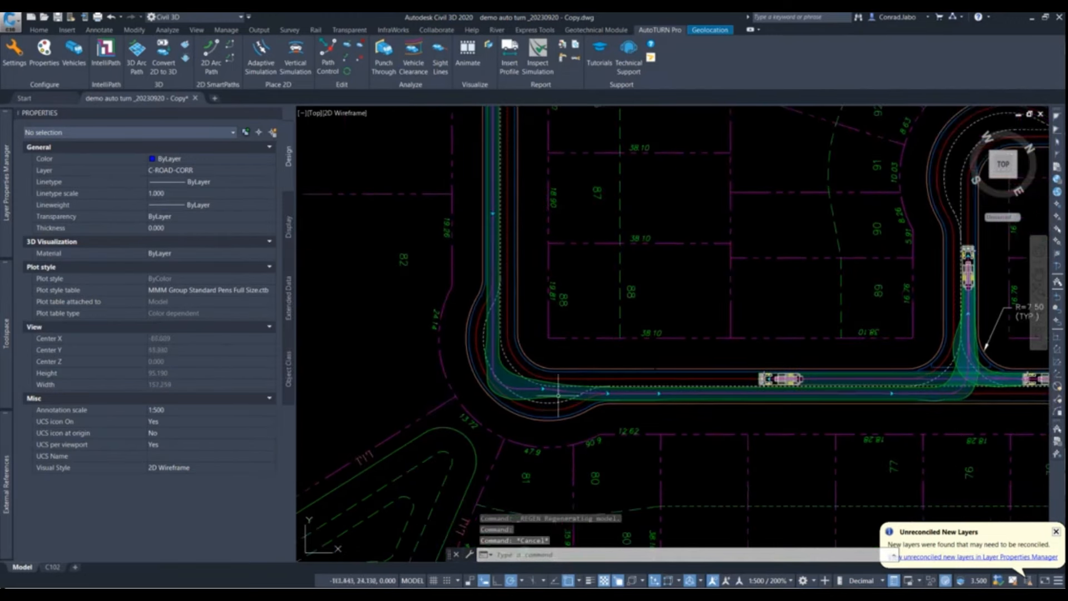
middle_click_drag(560, 293, 627, 514)
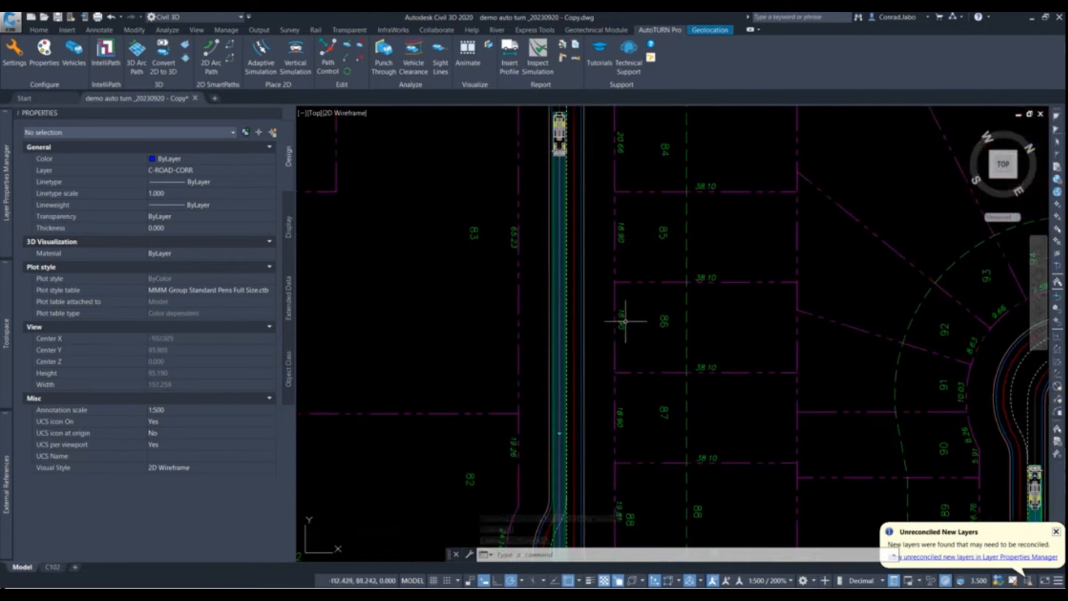
scroll(626, 359, "down", 1)
middle_click_drag(765, 470, 642, 369)
scroll(668, 412, "up", 3)
scroll(518, 315, "up", 4)
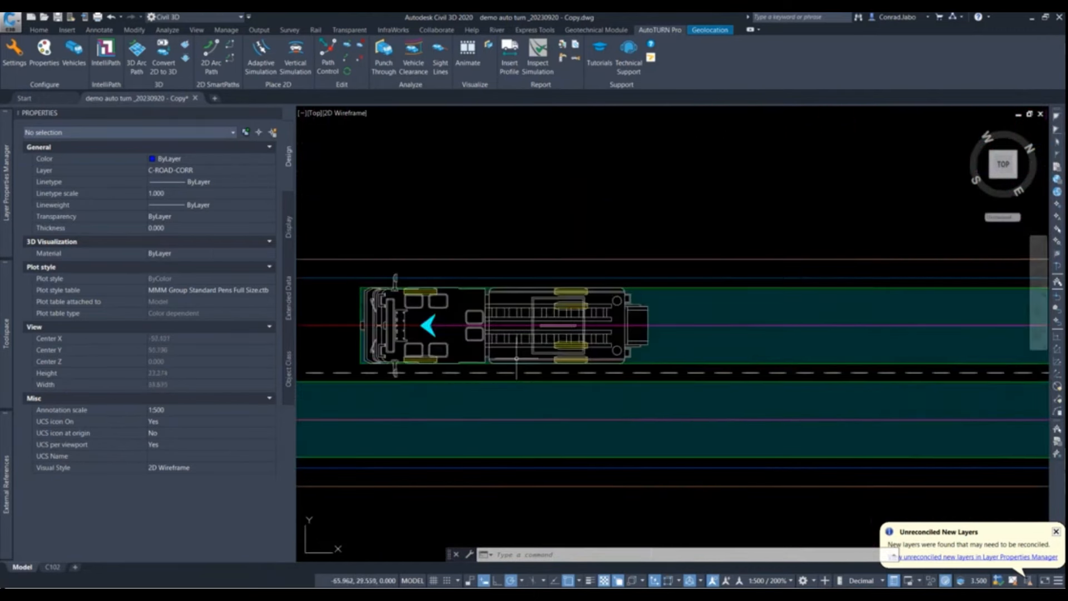
scroll(468, 370, "down", 2)
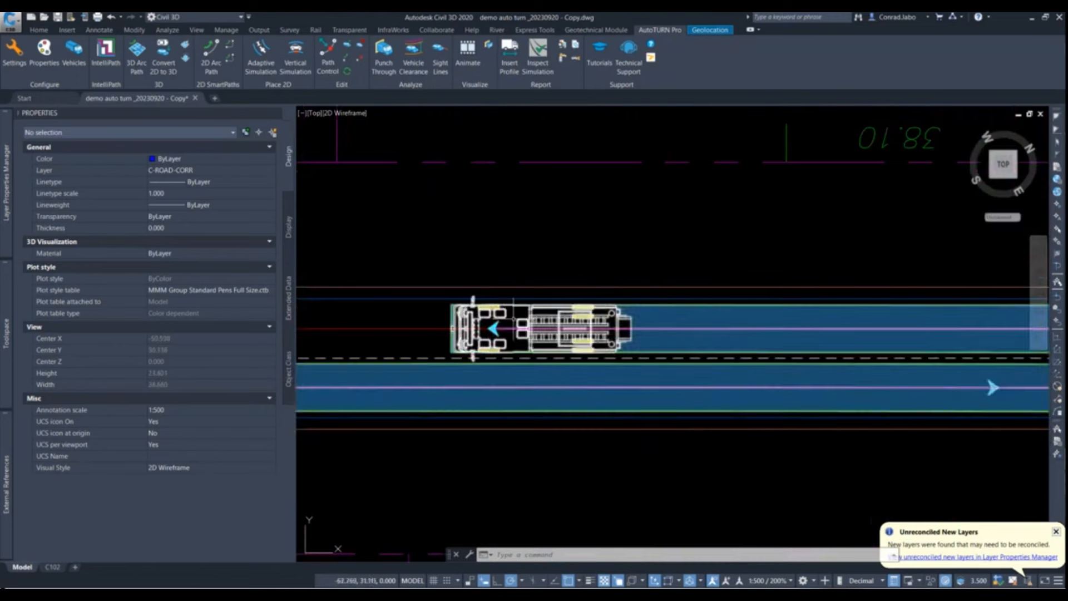
scroll(490, 329, "down", 6)
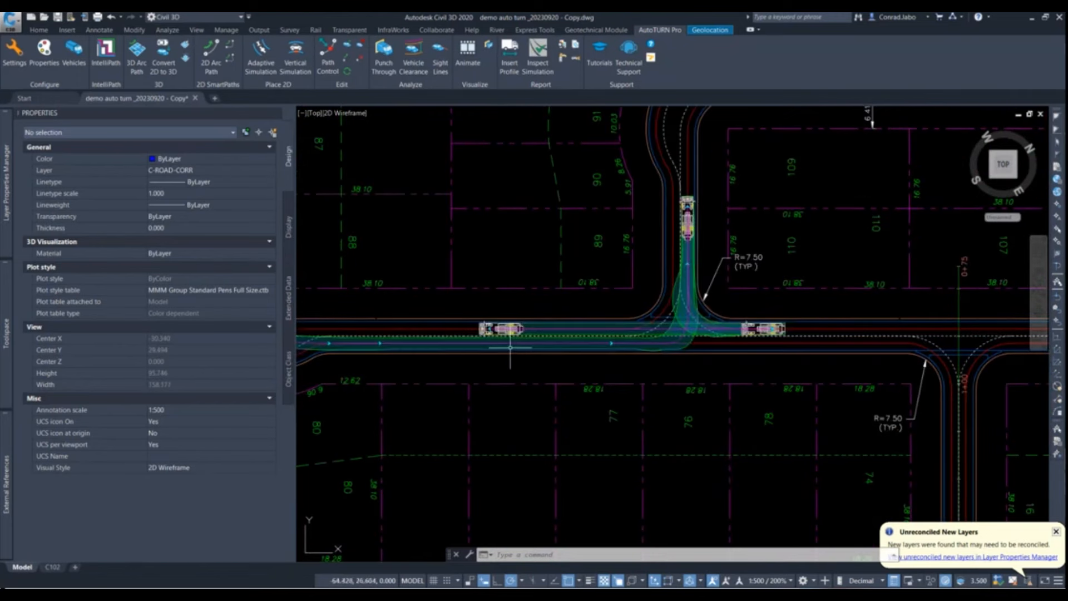
middle_click_drag(444, 362, 769, 402)
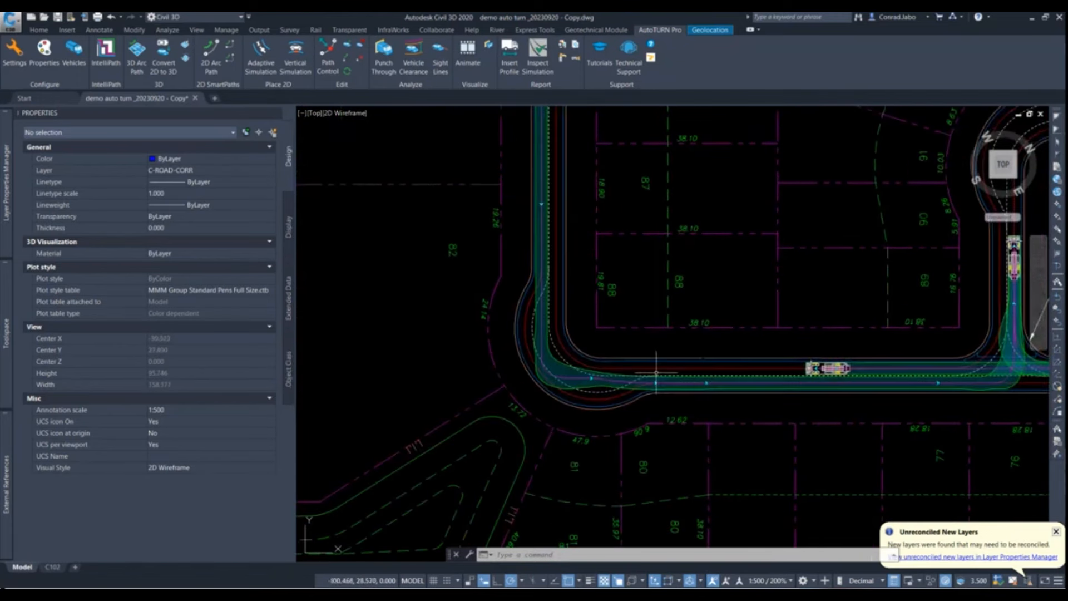
middle_click_drag(663, 349, 562, 402)
middle_click_drag(816, 367, 662, 350)
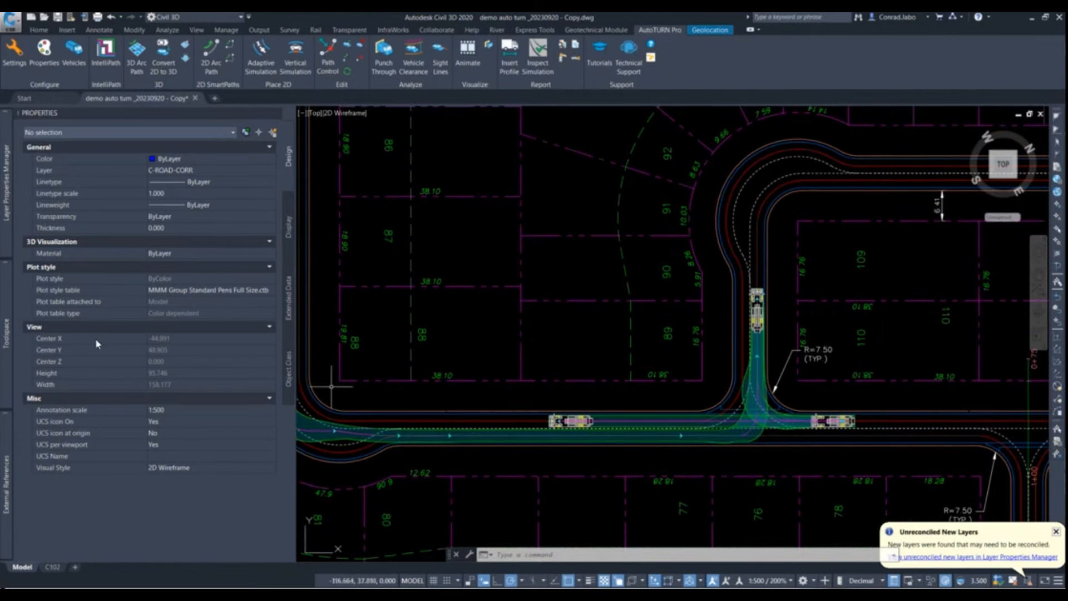
middle_click_drag(529, 446, 661, 389)
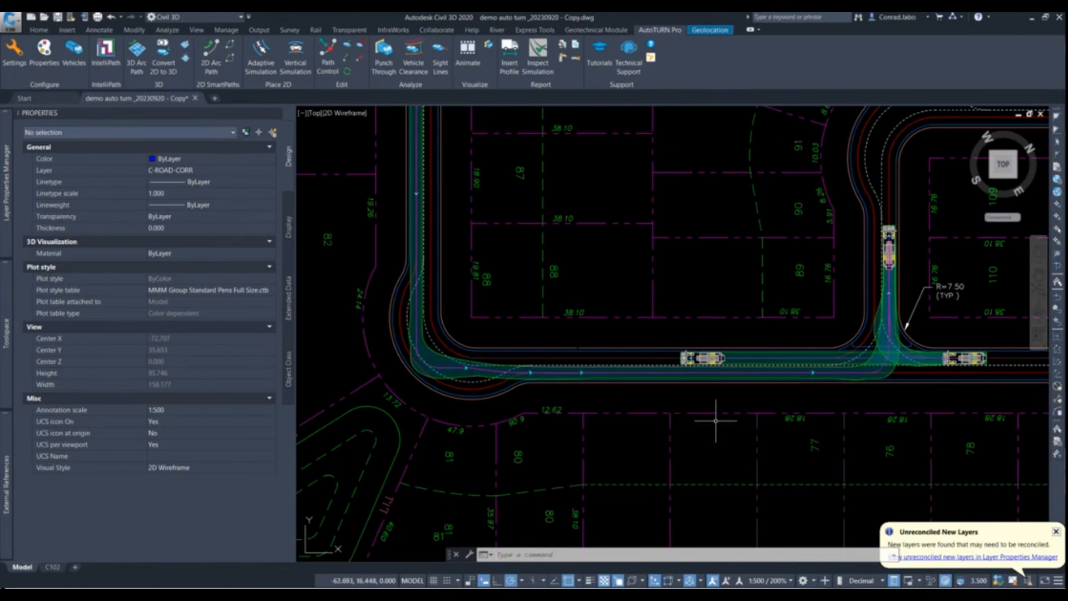
mouse_move(715, 422)
middle_mouse_down()
mouse_move(690, 398)
mouse_move(677, 421)
middle_mouse_up()
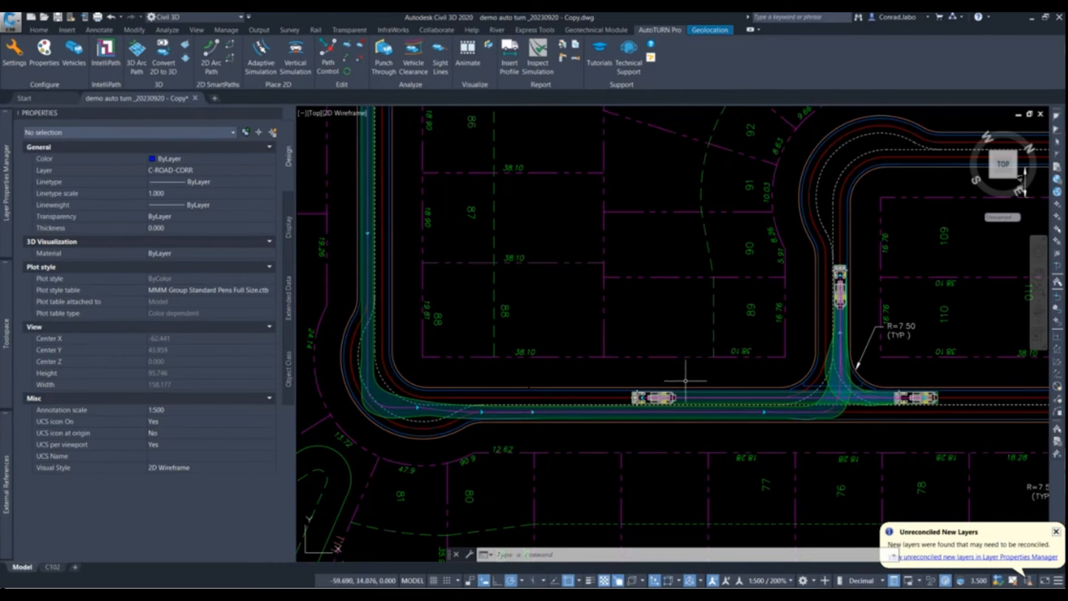
scroll(468, 456, "down", 1)
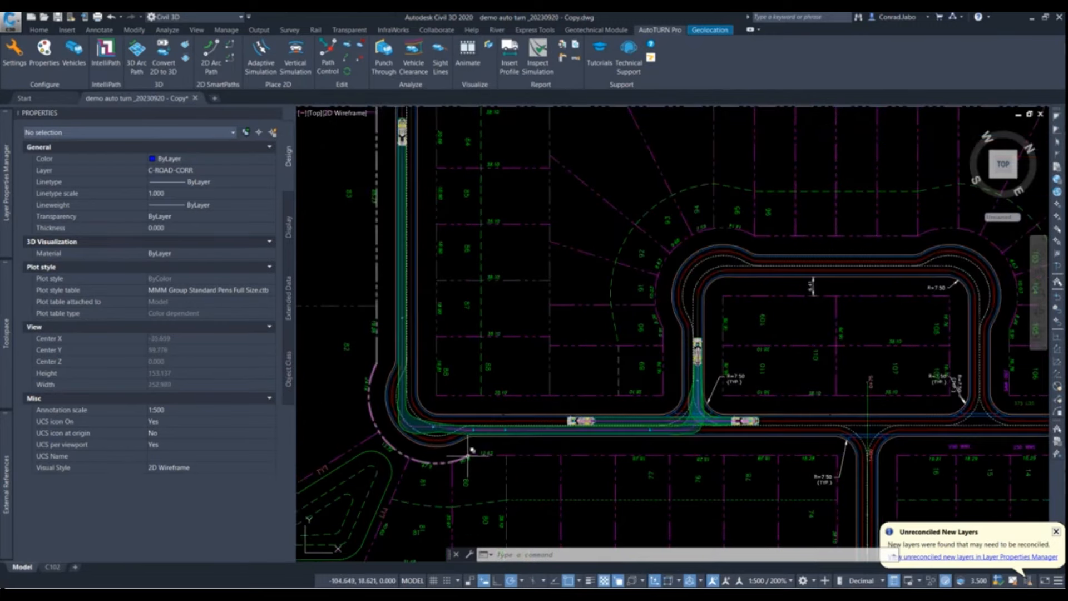